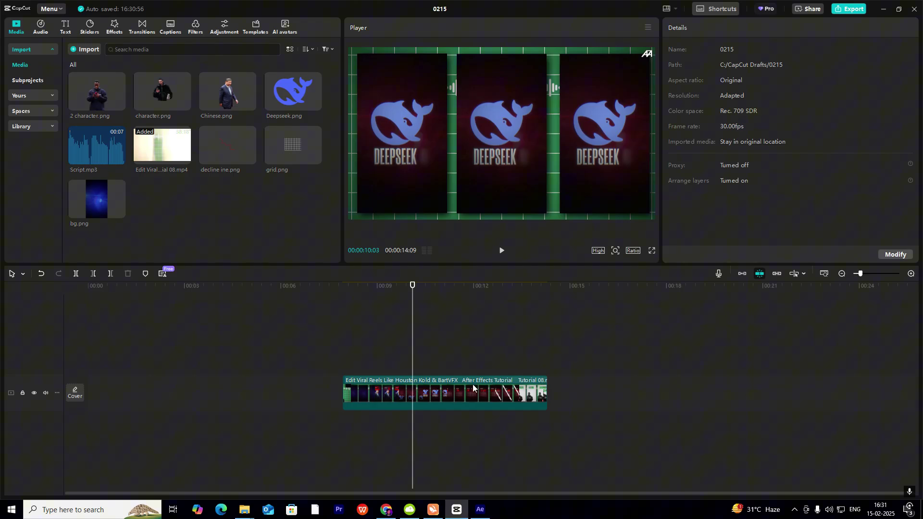
- Shift the reference video clip along the timeline so it starts at the playhead
{"action": "left_click_drag", "start_coordinate": [472, 384], "coordinate": [548, 390]}
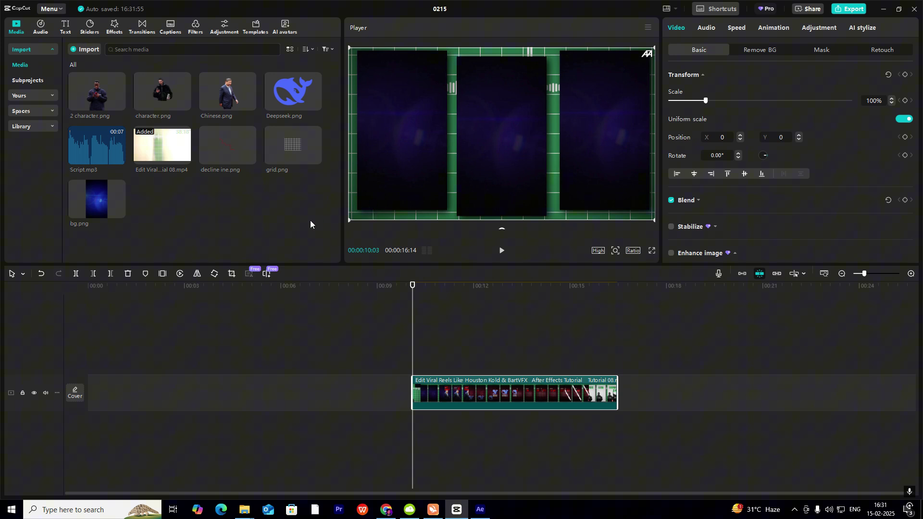
{"action": "left_click_drag", "start_coordinate": [412, 354], "coordinate": [430, 356]}
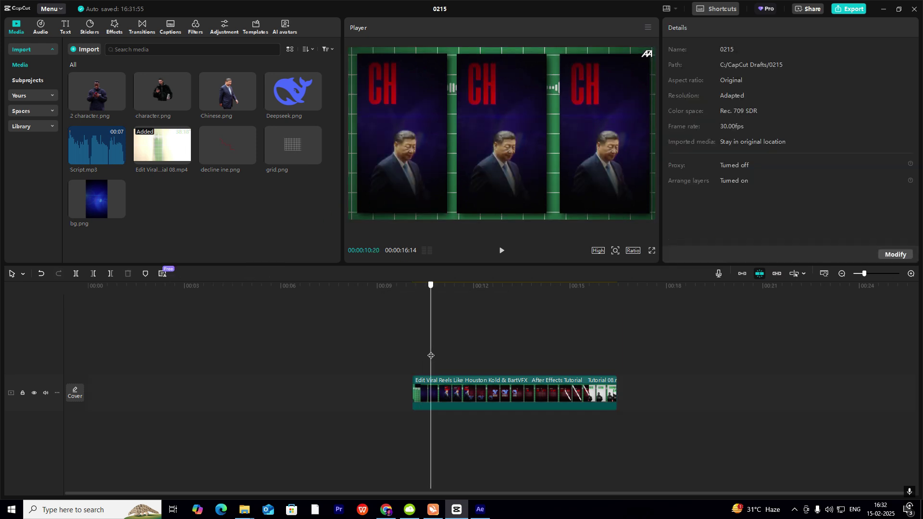
- Set the project's aspect ratio to 9:16 and scale the reference clip to 315% so it fills the frame
{"action": "left_click", "coordinate": [633, 250]}
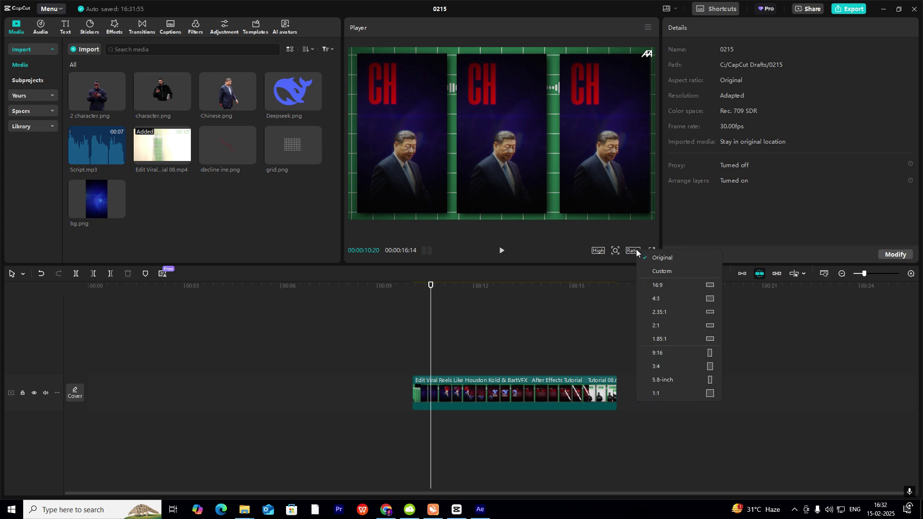
{"action": "left_click", "coordinate": [676, 352]}
{"action": "left_click", "coordinate": [524, 146]}
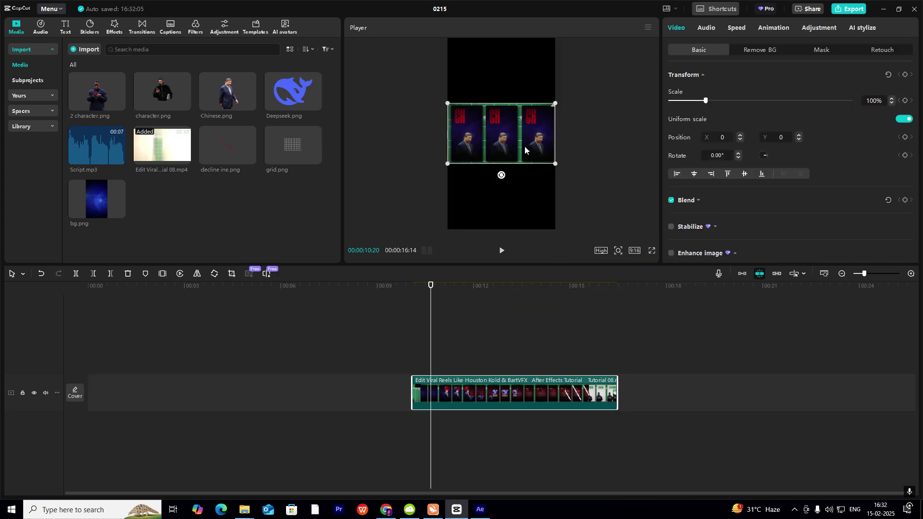
{"action": "left_click_drag", "start_coordinate": [561, 165], "coordinate": [642, 356]}
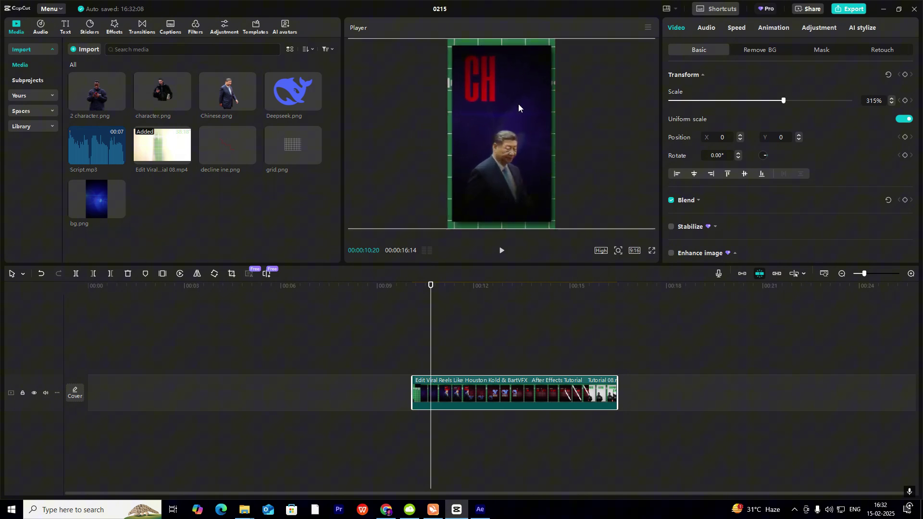
- Place bg.png at the start of the main track and check the title design in the reference clip
{"action": "left_click_drag", "start_coordinate": [103, 191], "coordinate": [110, 382]}
{"action": "left_click_drag", "start_coordinate": [188, 382], "coordinate": [75, 399]}
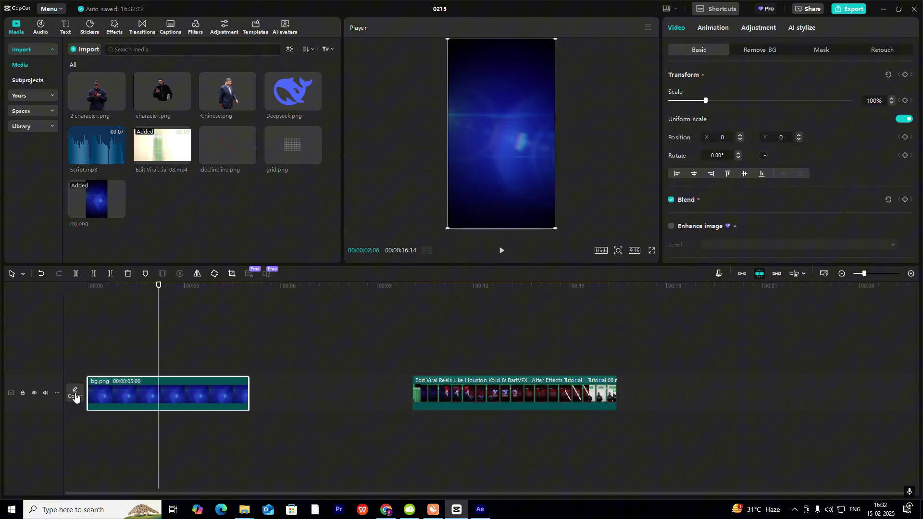
{"action": "left_click", "coordinate": [208, 336]}
{"action": "left_click_drag", "start_coordinate": [208, 336], "coordinate": [449, 374]}
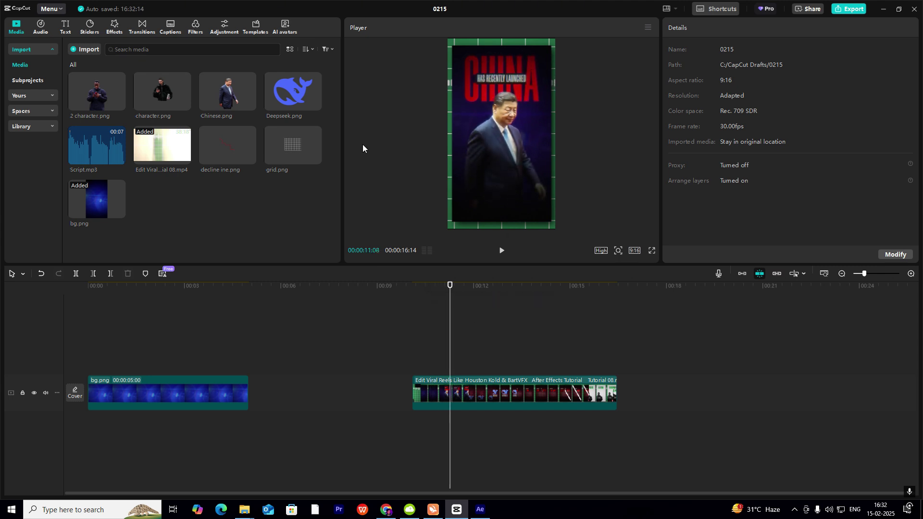
- Add a default text clip above bg.png, match its length to the background, and word it "china"
{"action": "left_click", "coordinate": [65, 26]}
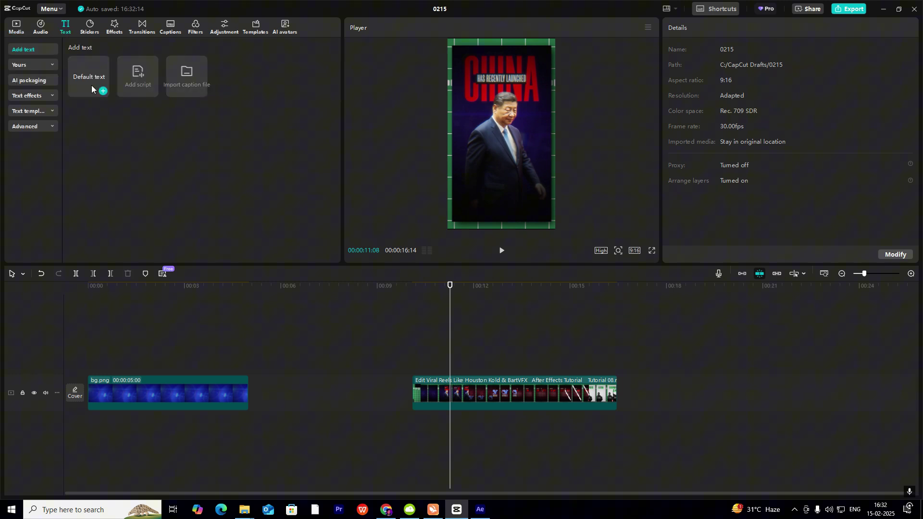
{"action": "left_click_drag", "start_coordinate": [86, 80], "coordinate": [89, 365]}
{"action": "left_click_drag", "start_coordinate": [180, 367], "coordinate": [184, 366]}
{"action": "left_click", "coordinate": [157, 335]}
{"action": "left_click", "coordinate": [175, 366]}
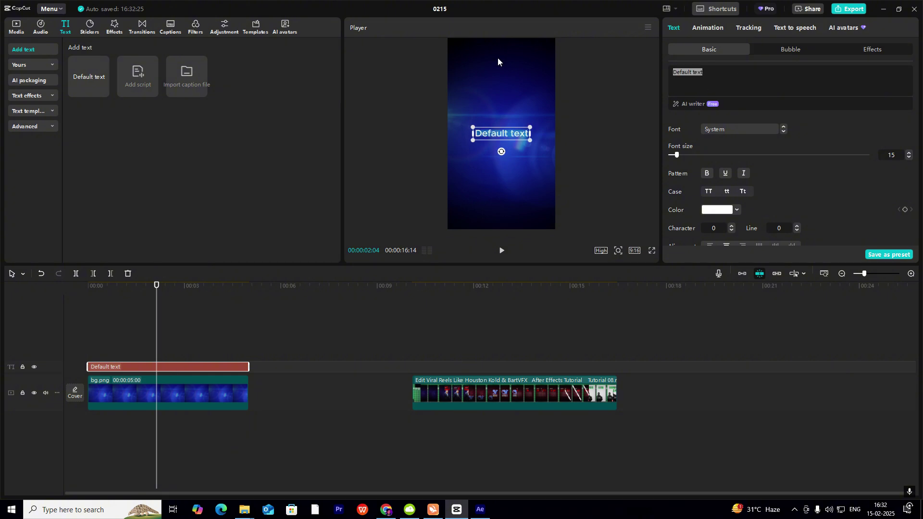
{"action": "type", "text": "china"}
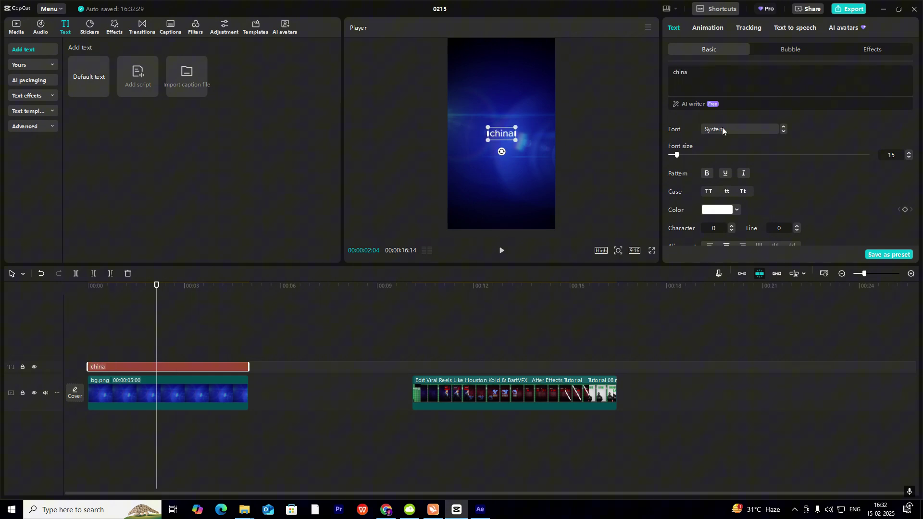
- Set the "china" text's font to bold Freight Sans Black and its line spacing to 0
{"action": "left_click", "coordinate": [745, 130]}
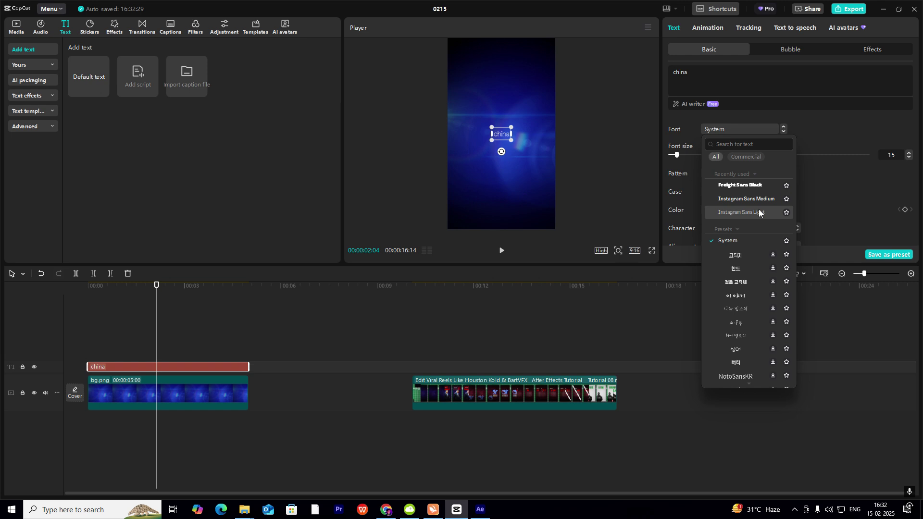
{"action": "left_click", "coordinate": [752, 186]}
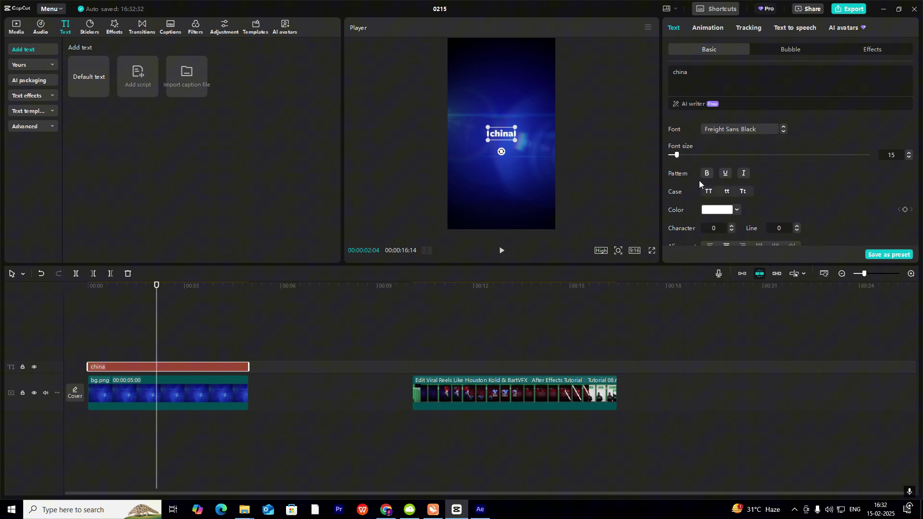
{"action": "left_click", "coordinate": [706, 173]}
{"action": "scroll", "coordinate": [735, 202], "scroll_direction": "down", "scroll_amount": 2}
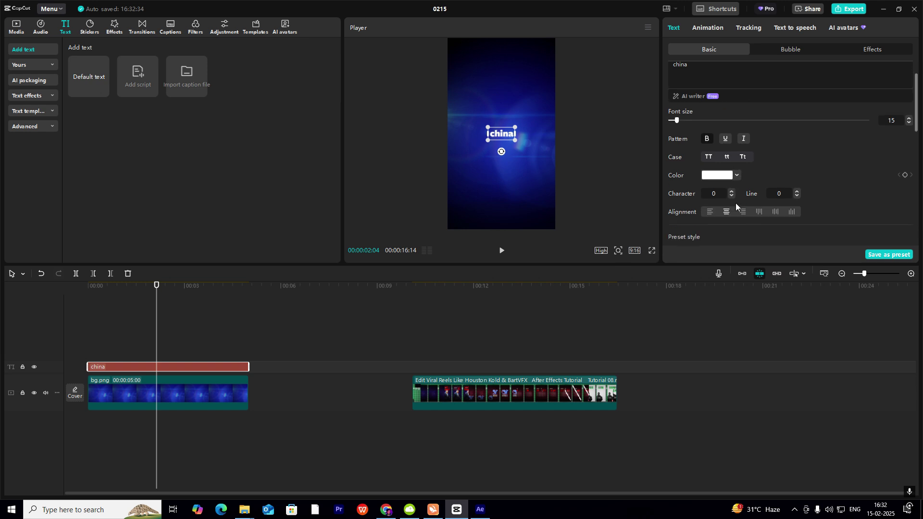
{"action": "left_click", "coordinate": [797, 195]}
{"action": "scroll", "coordinate": [766, 149], "scroll_direction": "down", "scroll_amount": 2}
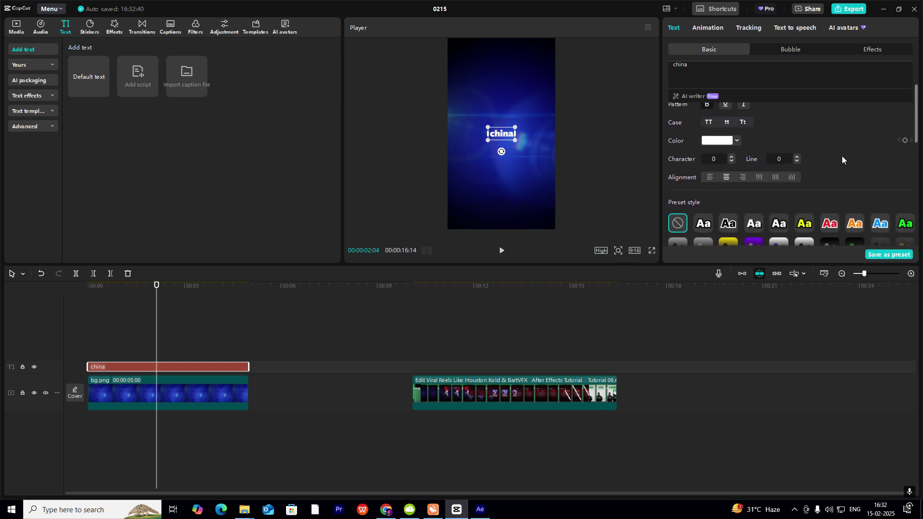
- Turn off uniform scale and stretch the "china" text slightly taller
{"action": "scroll", "coordinate": [841, 157], "scroll_direction": "down", "scroll_amount": 7}
{"action": "left_click", "coordinate": [904, 191]}
{"action": "left_click_drag", "start_coordinate": [707, 201], "coordinate": [716, 200]}
{"action": "left_click", "coordinate": [902, 218]}
{"action": "scroll", "coordinate": [723, 195], "scroll_direction": "up", "scroll_amount": 5}
{"action": "scroll", "coordinate": [711, 153], "scroll_direction": "up", "scroll_amount": 1}
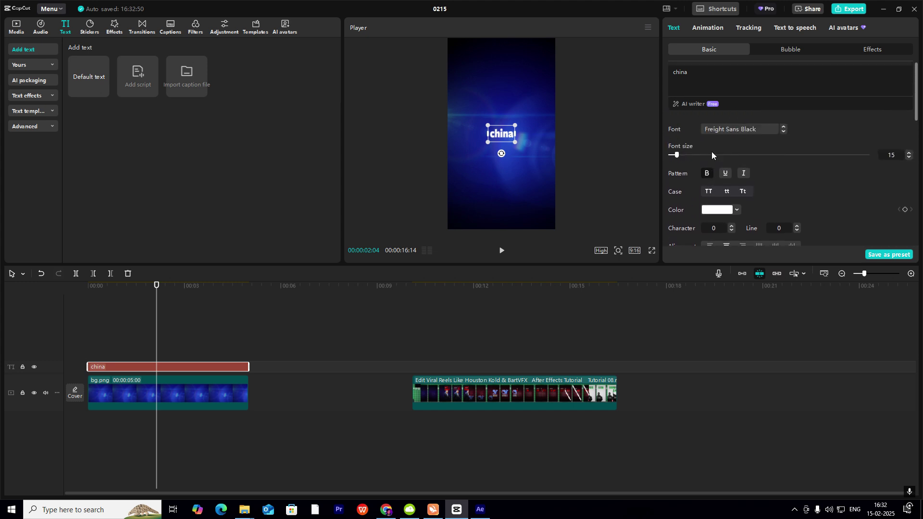
- Set the "china" text's font size to 52 and its case to uppercase
{"action": "left_click_drag", "start_coordinate": [679, 155], "coordinate": [702, 165]}
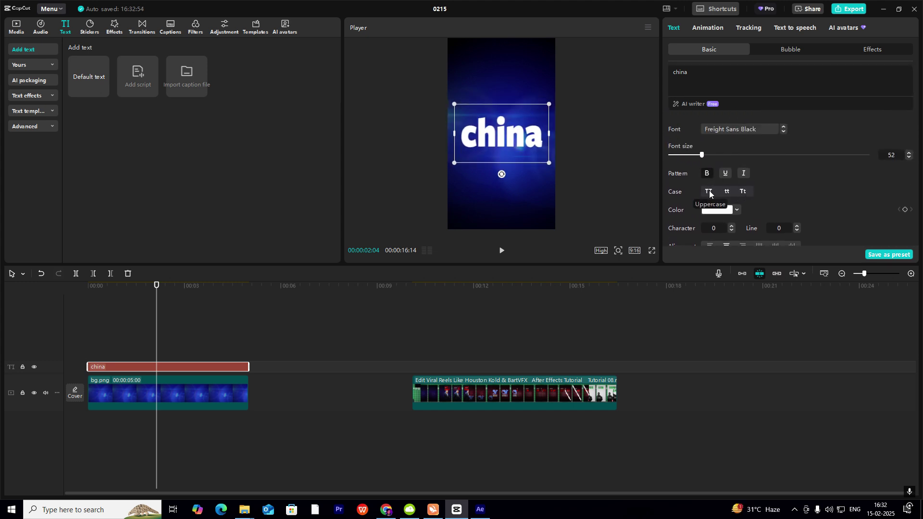
{"action": "left_click", "coordinate": [708, 191]}
{"action": "left_click_drag", "start_coordinate": [559, 166], "coordinate": [561, 166]}
{"action": "left_click", "coordinate": [537, 142]}
- Move the CHINA title to the upper part of the frame and color it red
{"action": "left_click_drag", "start_coordinate": [431, 341], "coordinate": [110, 358]}
{"action": "left_click_drag", "start_coordinate": [498, 149], "coordinate": [508, 88]}
{"action": "left_click", "coordinate": [716, 213]}
{"action": "left_click_drag", "start_coordinate": [748, 235], "coordinate": [869, 156]}
{"action": "left_click", "coordinate": [811, 201]}
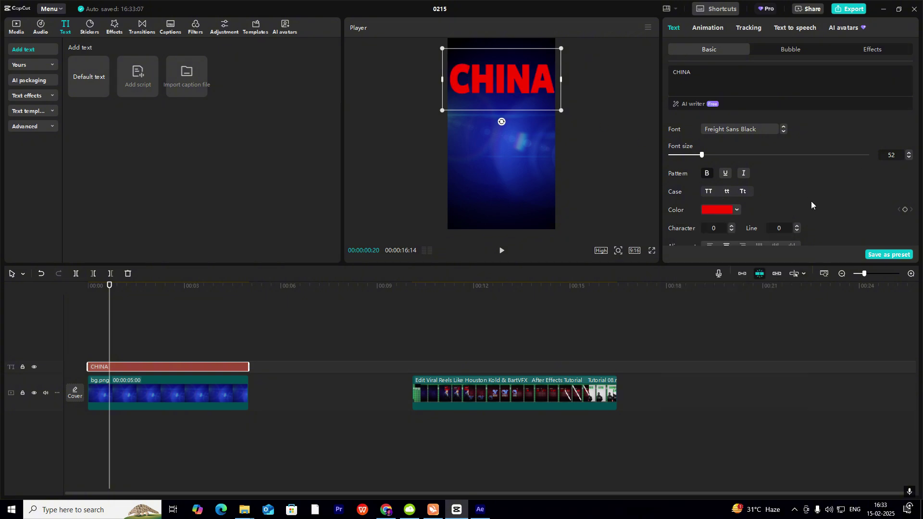
- Scale the CHINA title down slightly so it fits inside the frame's width
{"action": "left_click_drag", "start_coordinate": [565, 113], "coordinate": [556, 107]}
{"action": "left_click", "coordinate": [595, 84]}
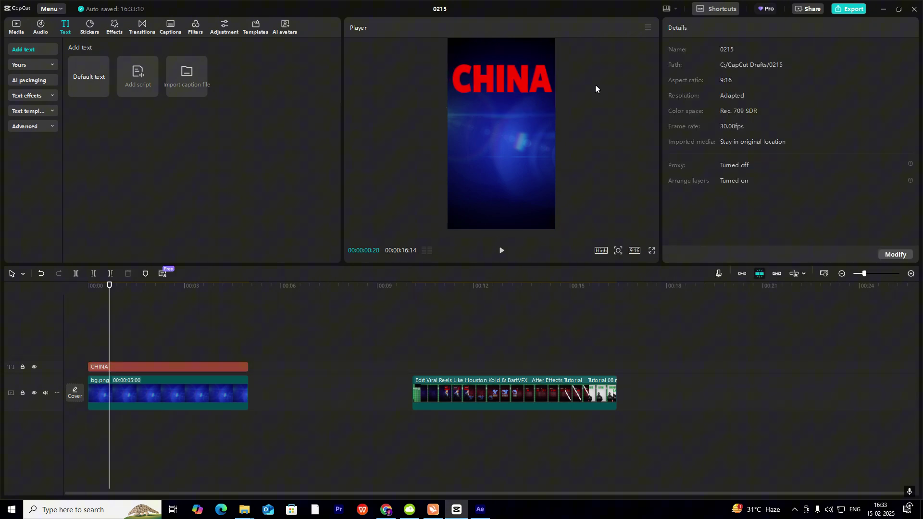
- Check the reference's subtitle and add a second default text clip at the timeline start, above the CHINA clip
{"action": "left_click_drag", "start_coordinate": [413, 356], "coordinate": [453, 369]}
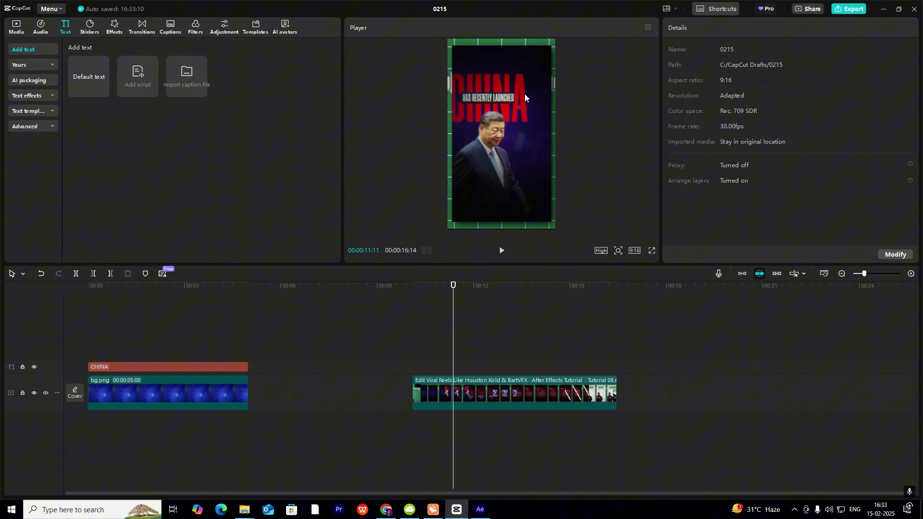
{"action": "left_click_drag", "start_coordinate": [156, 343], "coordinate": [72, 344]}
{"action": "left_click_drag", "start_coordinate": [84, 82], "coordinate": [96, 354]}
{"action": "left_click", "coordinate": [713, 79]}
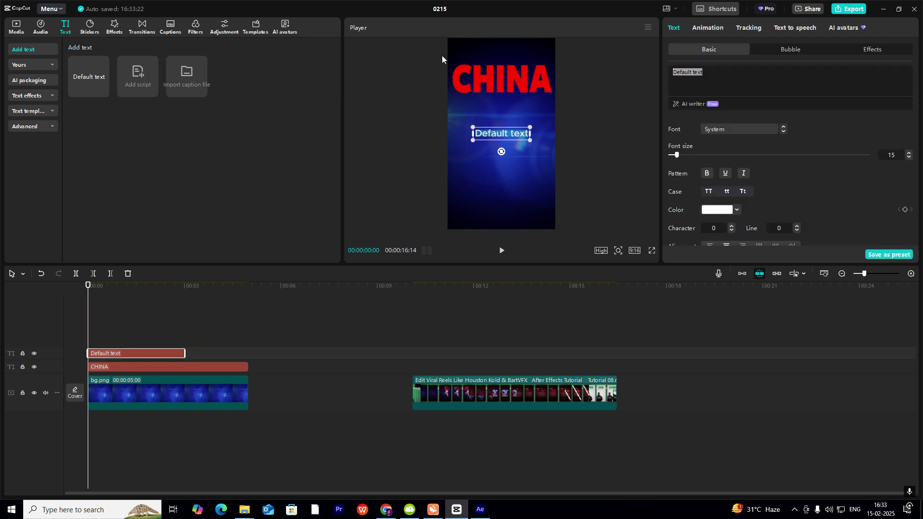
{"action": "left_click", "coordinate": [428, 335]}
{"action": "left_click_drag", "start_coordinate": [425, 337], "coordinate": [98, 353]}
{"action": "left_click", "coordinate": [116, 355]}
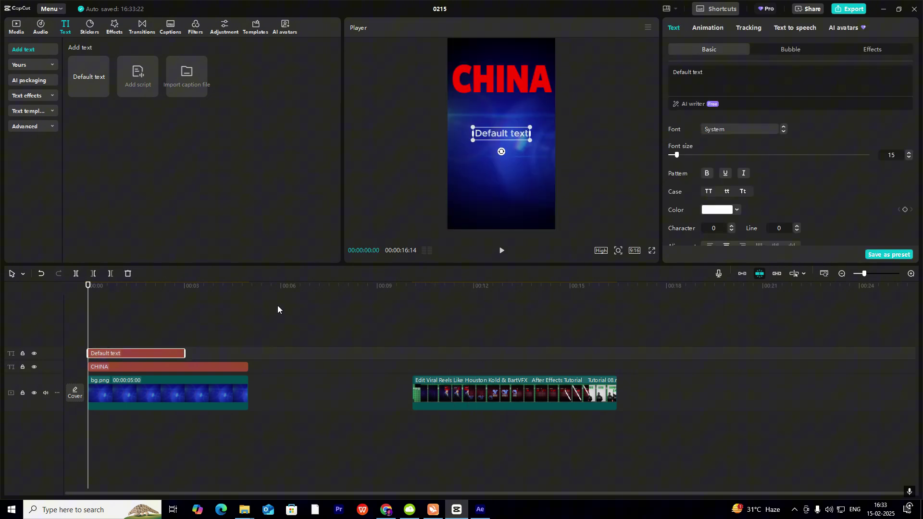
- Replace the second text clip's wording with "has recently launched"
{"action": "key", "text": "ctrl+a"}
{"action": "key", "text": "BackSpace"}
{"action": "type", "text": "has recentl"}
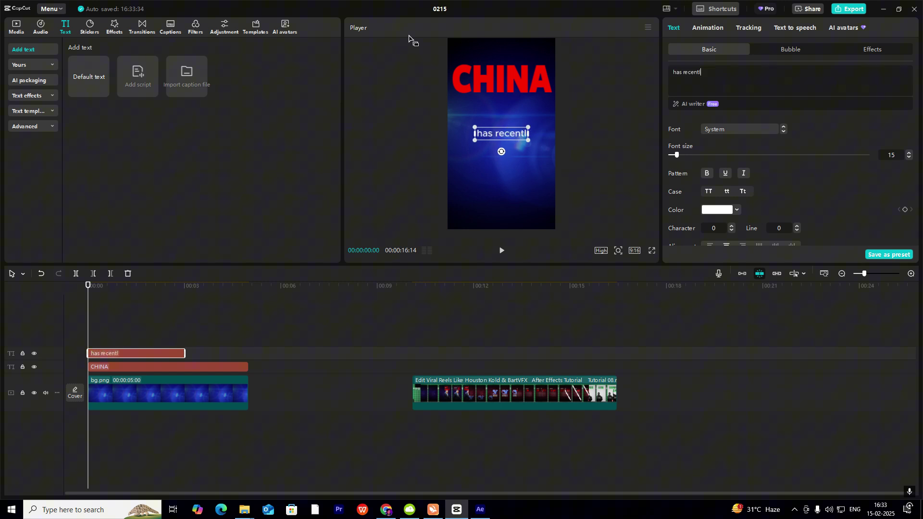
{"action": "type", "text": "y launcg"}
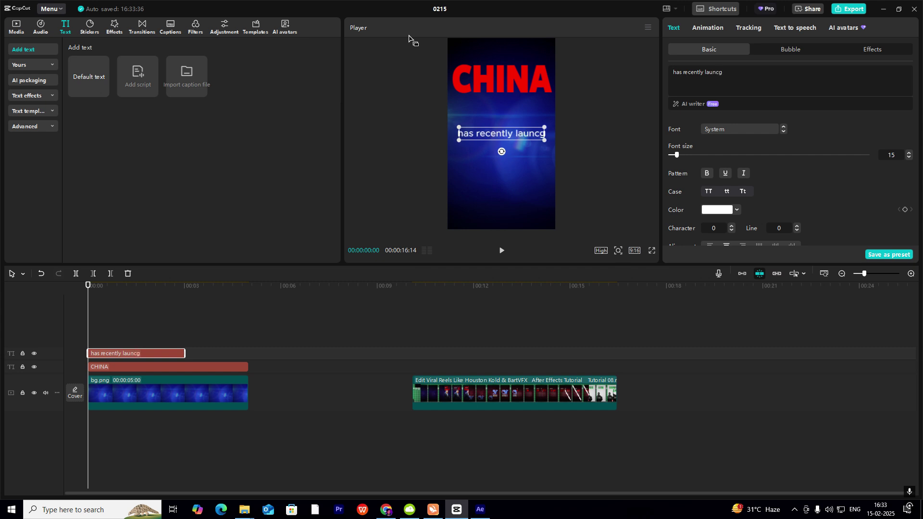
{"action": "key", "text": "BackSpace"}
{"action": "type", "text": "hed"}
- Color the "has recently launched" text black
{"action": "left_click", "coordinate": [737, 210]}
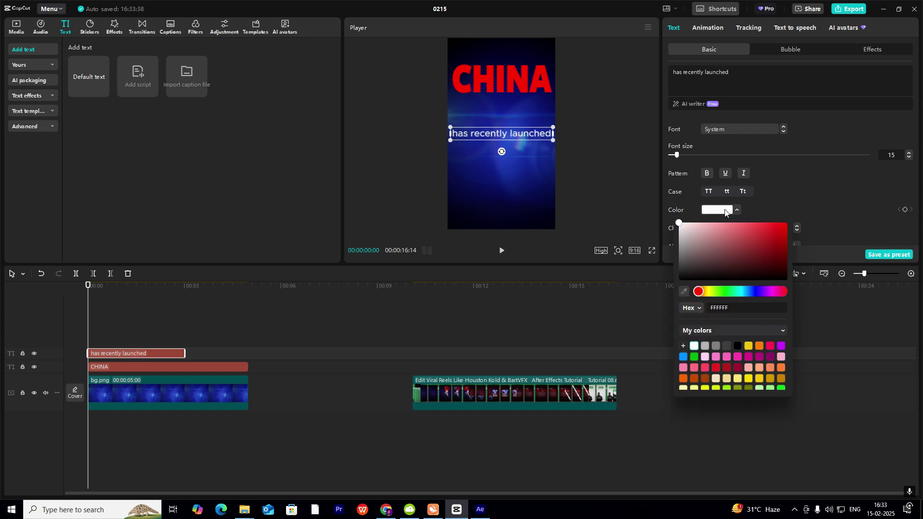
{"action": "left_click", "coordinate": [737, 346]}
{"action": "left_click", "coordinate": [804, 177]}
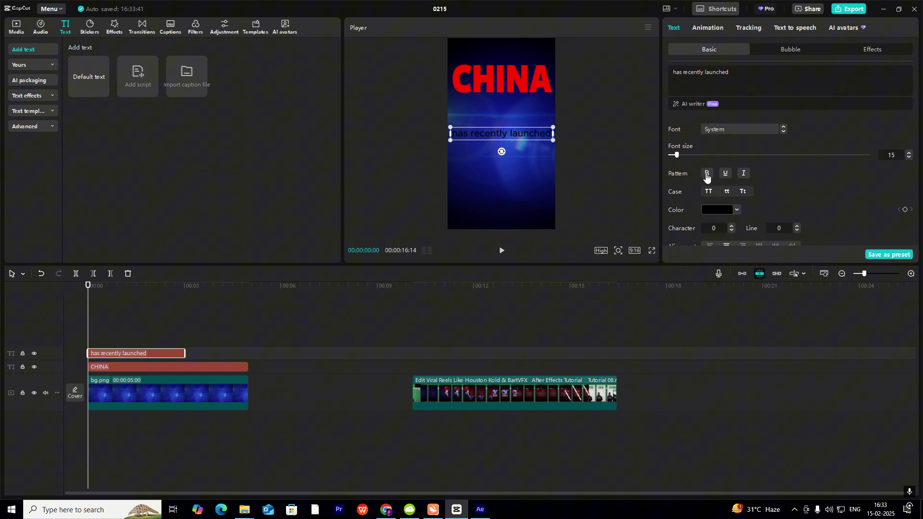
- Set the "has recently launched" text to bold Freight Sans Black in uppercase
{"action": "left_click", "coordinate": [743, 129]}
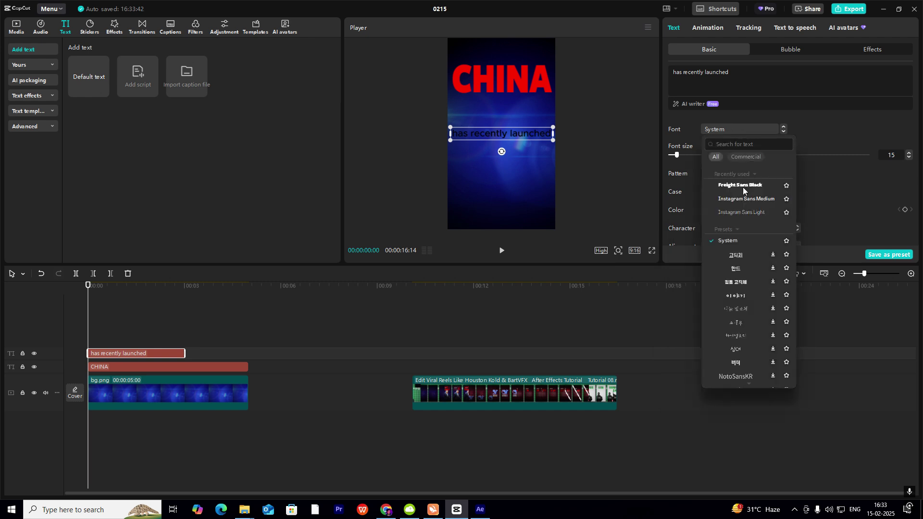
{"action": "left_click", "coordinate": [743, 187]}
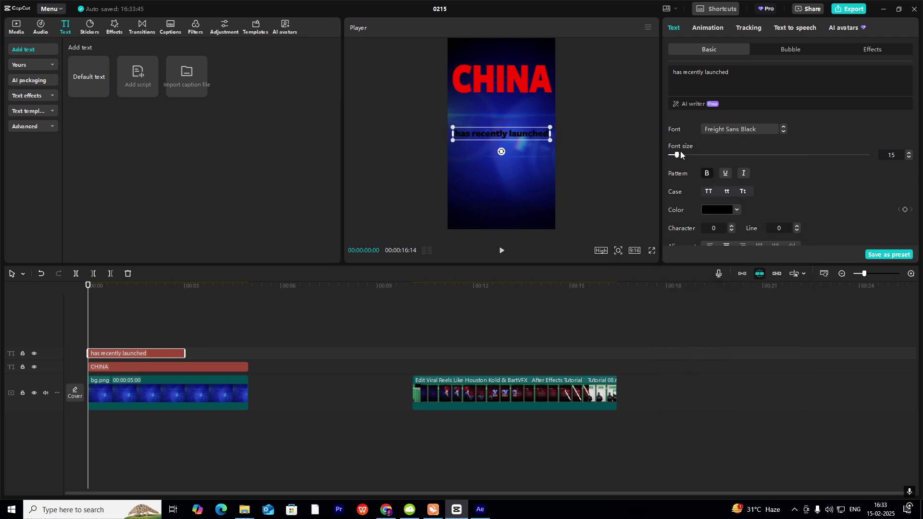
{"action": "left_click", "coordinate": [710, 191]}
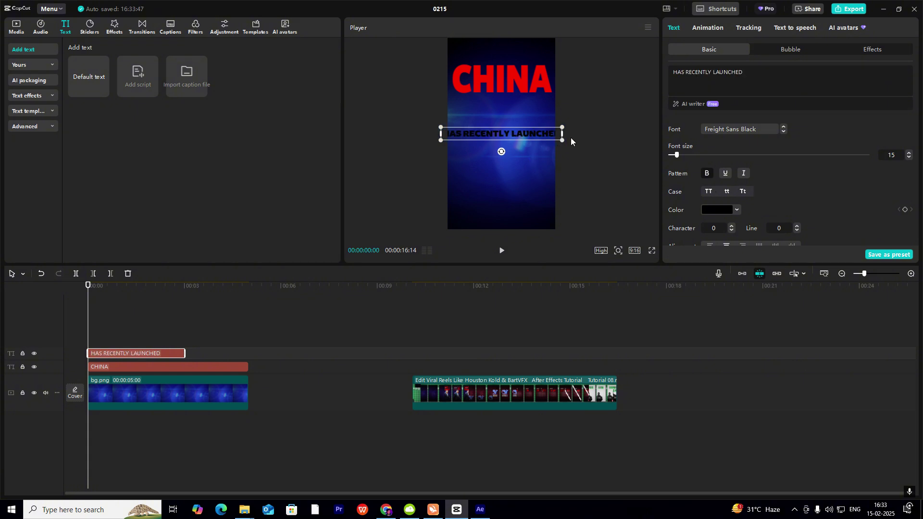
- Shrink the HAS RECENTLY LAUNCHED text and place it across the middle of the CHINA title
{"action": "left_click_drag", "start_coordinate": [567, 126], "coordinate": [526, 80]}
{"action": "left_click", "coordinate": [437, 347]}
{"action": "left_click_drag", "start_coordinate": [437, 347], "coordinate": [125, 356]}
{"action": "left_click", "coordinate": [143, 355]}
- Color the HAS RECENTLY LAUNCHED text white
{"action": "left_click", "coordinate": [711, 209]}
{"action": "left_click_drag", "start_coordinate": [731, 224], "coordinate": [442, 61]}
{"action": "left_click", "coordinate": [743, 197]}
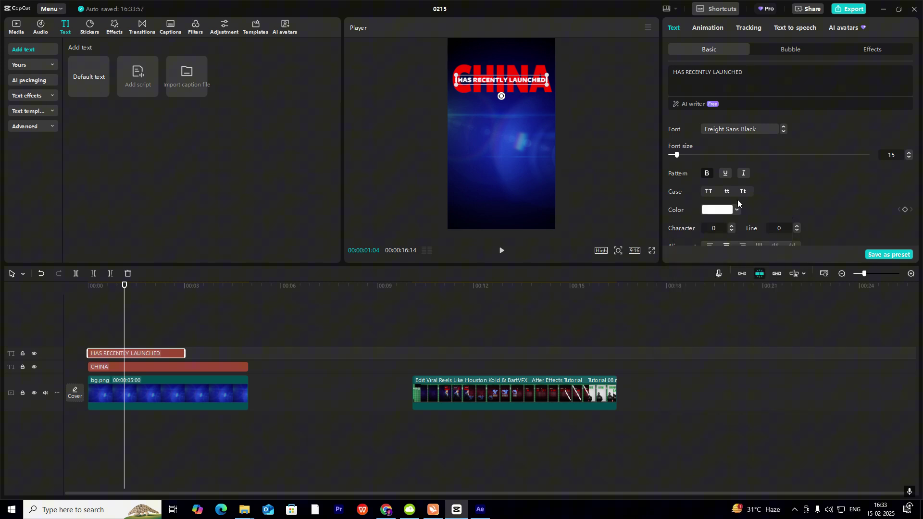
- Turn on a black background behind the HAS RECENTLY LAUNCHED text
{"action": "scroll", "coordinate": [710, 198], "scroll_direction": "down", "scroll_amount": 5}
{"action": "left_click", "coordinate": [671, 185]}
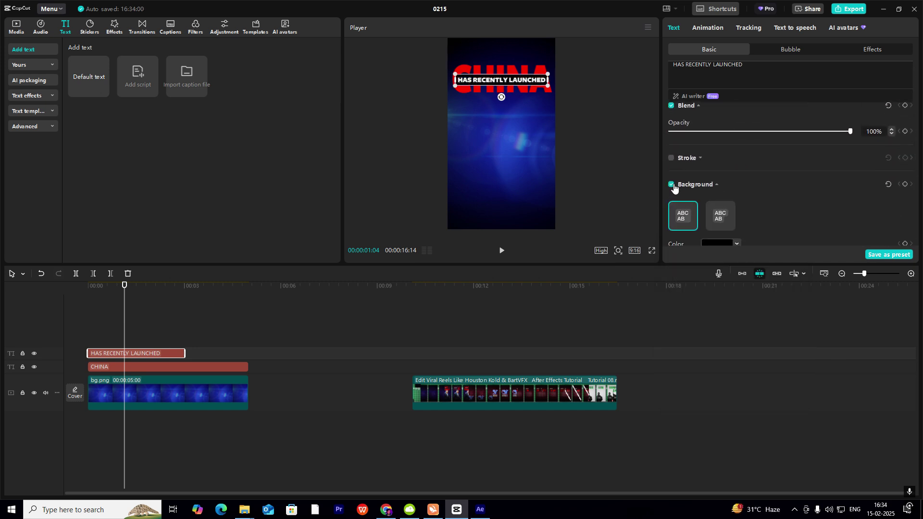
{"action": "scroll", "coordinate": [731, 201], "scroll_direction": "down", "scroll_amount": 1}
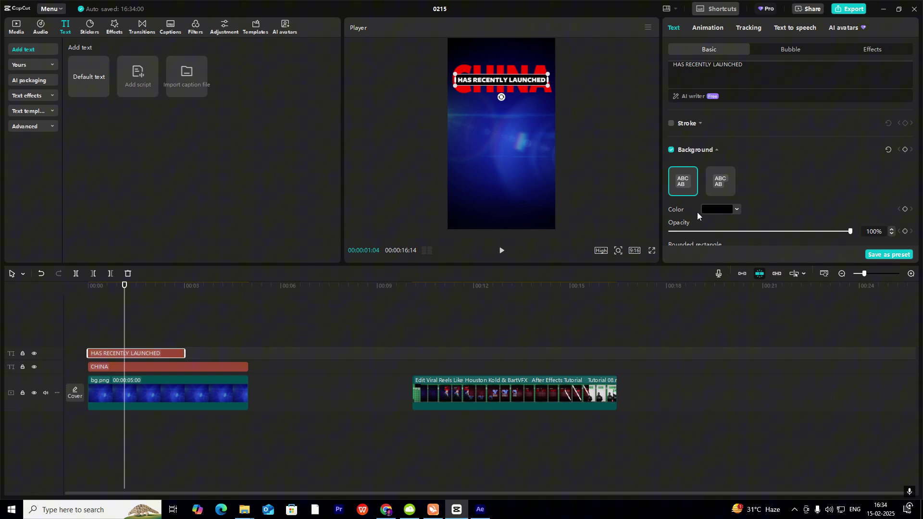
{"action": "left_click", "coordinate": [596, 88]}
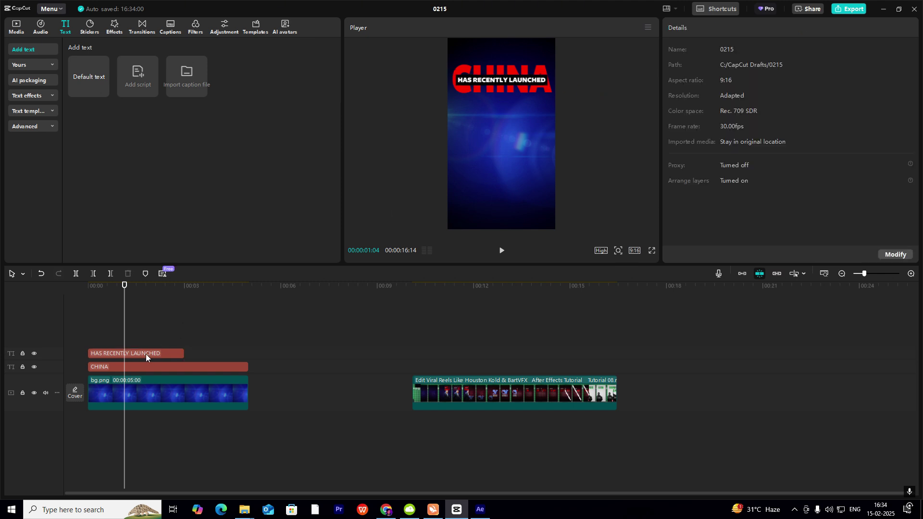
- Nudge the HAS RECENTLY LAUNCHED text slightly to the right over the CHINA title, and select the CHINA title
{"action": "mouse_move", "coordinate": [145, 354]}
{"action": "left_mouse_down"}
{"action": "mouse_move", "coordinate": [142, 385]}
{"action": "mouse_move", "coordinate": [177, 358]}
{"action": "mouse_move", "coordinate": [132, 342]}
{"action": "left_mouse_up"}
{"action": "left_click", "coordinate": [503, 120]}
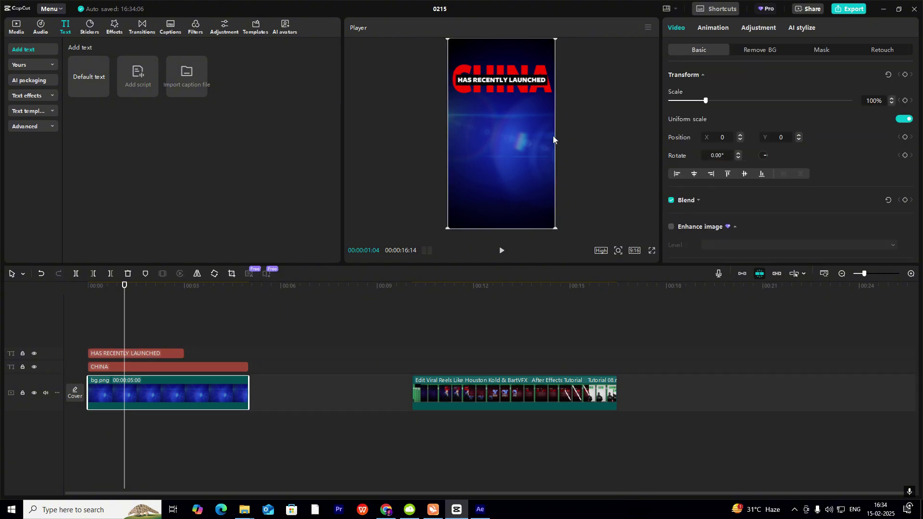
{"action": "left_click", "coordinate": [512, 80]}
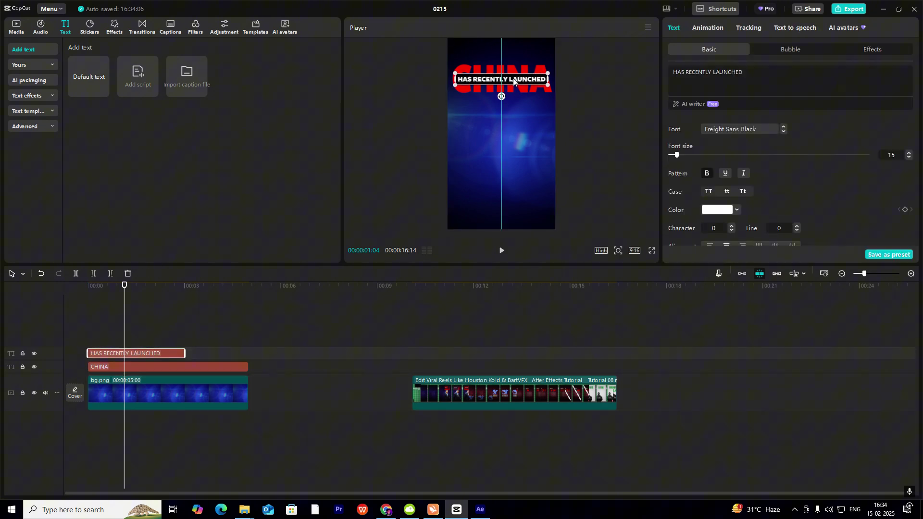
{"action": "left_click_drag", "start_coordinate": [514, 80], "coordinate": [509, 81]}
{"action": "left_click", "coordinate": [514, 56]}
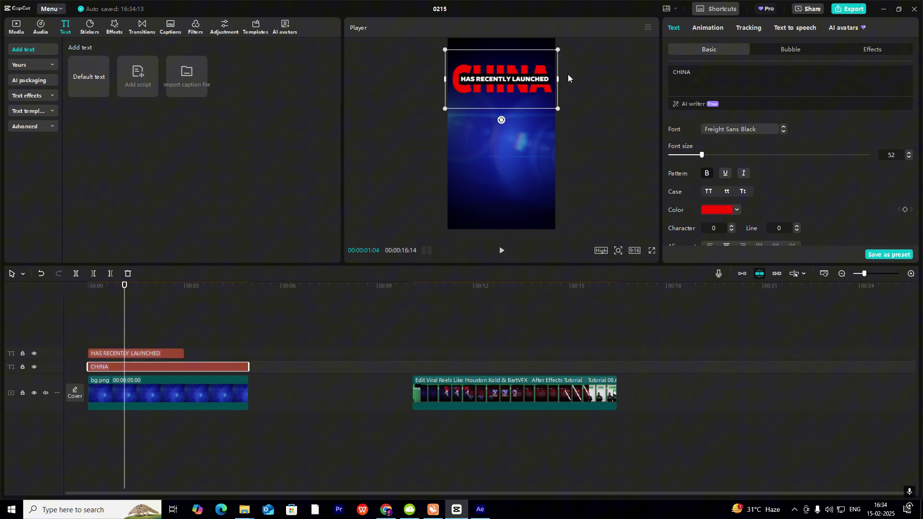
- Extend the HAS RECENTLY LAUNCHED clip so it ends together with the CHINA title and the background
{"action": "left_click_drag", "start_coordinate": [425, 371], "coordinate": [157, 362]}
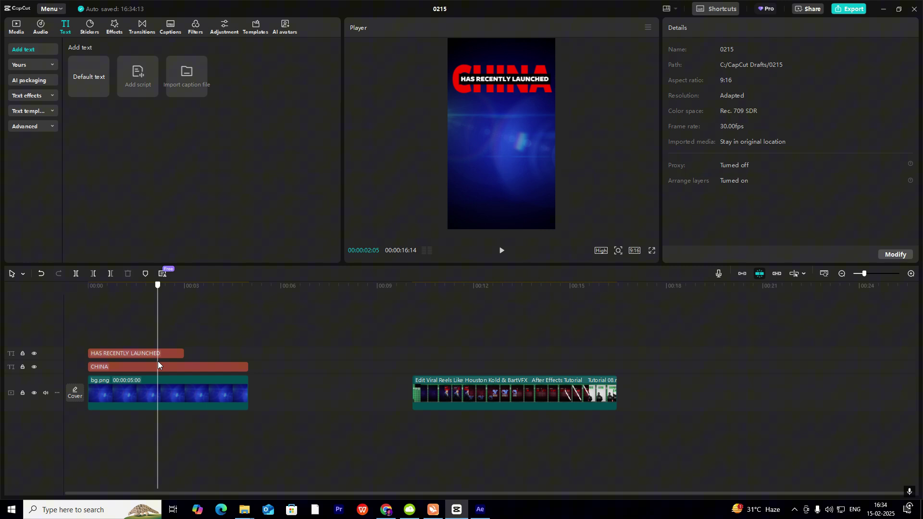
{"action": "left_click", "coordinate": [87, 339]}
{"action": "left_click_drag", "start_coordinate": [183, 353], "coordinate": [248, 354]}
{"action": "left_click", "coordinate": [27, 34]}
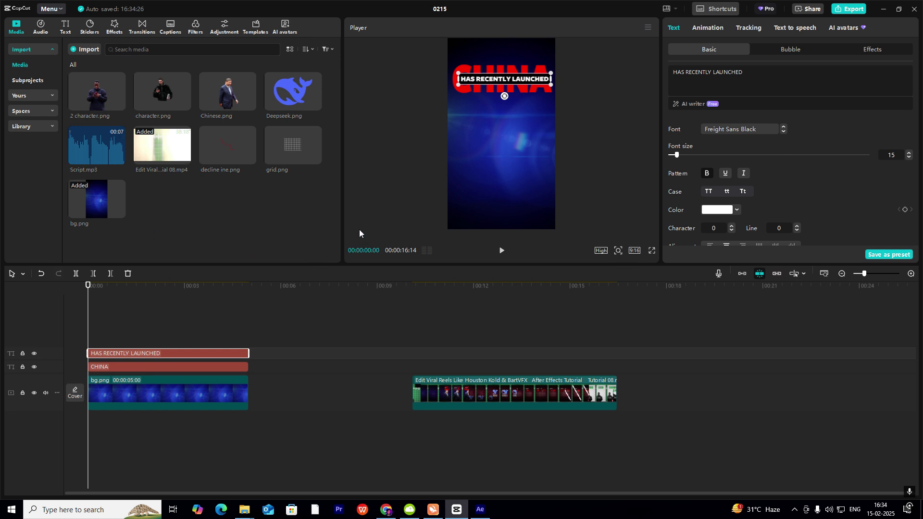
- Check the reference clip's opening, give the CHINA title the Type 2 entrance animation, and slightly shorten the animation
{"action": "left_click_drag", "start_coordinate": [417, 355], "coordinate": [47, 404]}
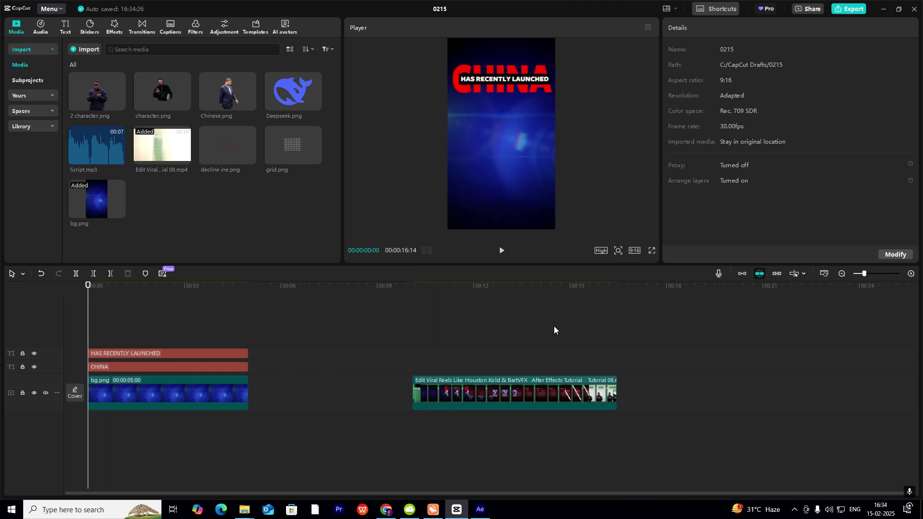
{"action": "left_click_drag", "start_coordinate": [416, 360], "coordinate": [37, 352]}
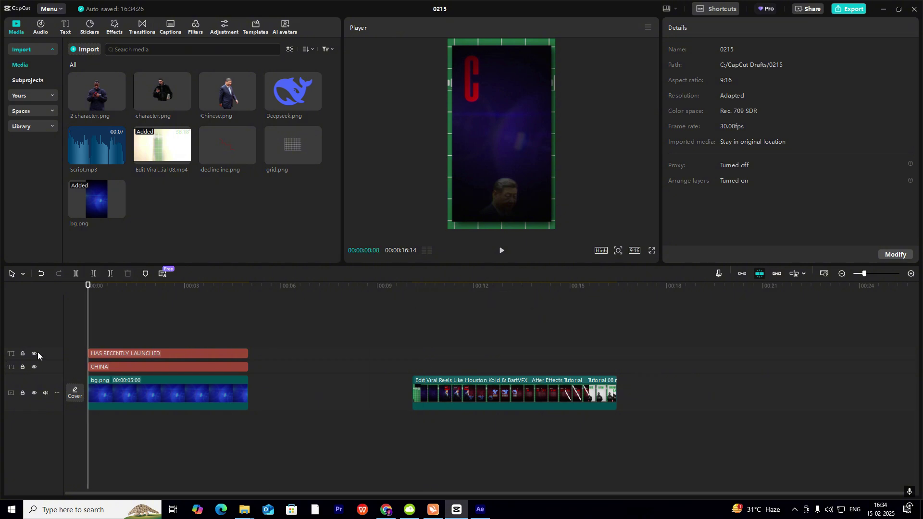
{"action": "left_click", "coordinate": [117, 366]}
{"action": "left_click", "coordinate": [702, 28]}
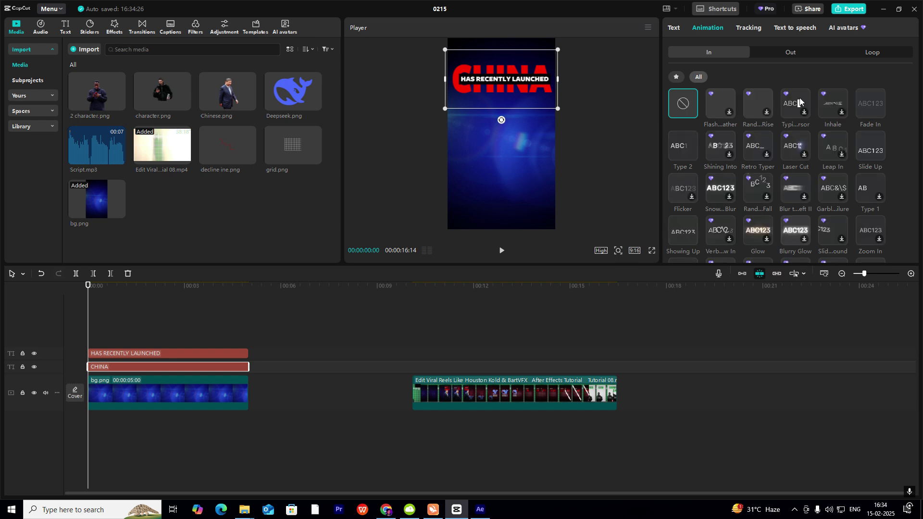
{"action": "left_click", "coordinate": [683, 147]}
{"action": "left_click", "coordinate": [789, 251]}
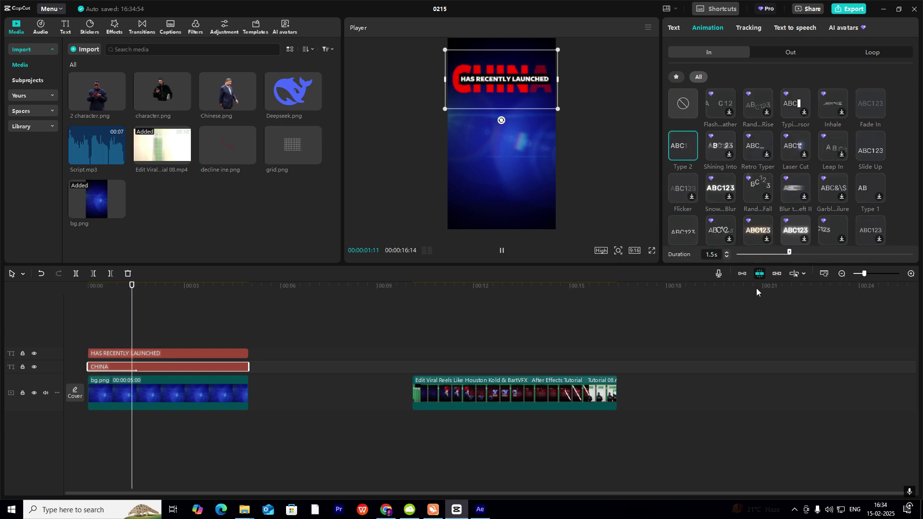
{"action": "left_click", "coordinate": [777, 252]}
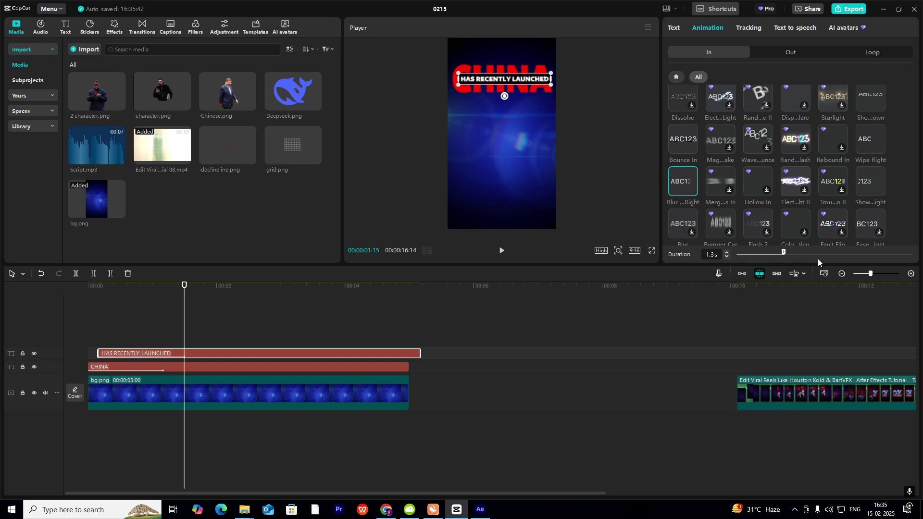
- Preview the title animations and lengthen the HAS RECENTLY LAUNCHED entrance animation to 2.3 s
{"action": "left_click", "coordinate": [76, 336]}
{"action": "key", "text": "space"}
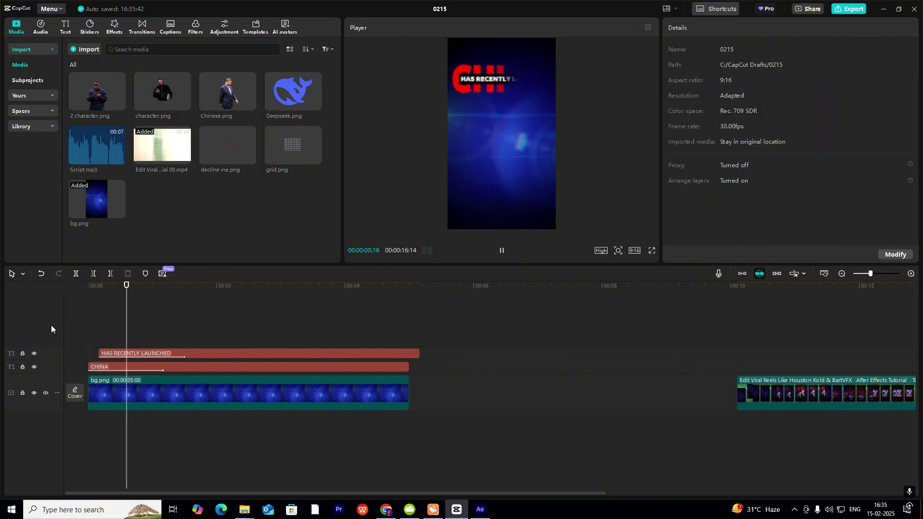
{"action": "left_click", "coordinate": [161, 355]}
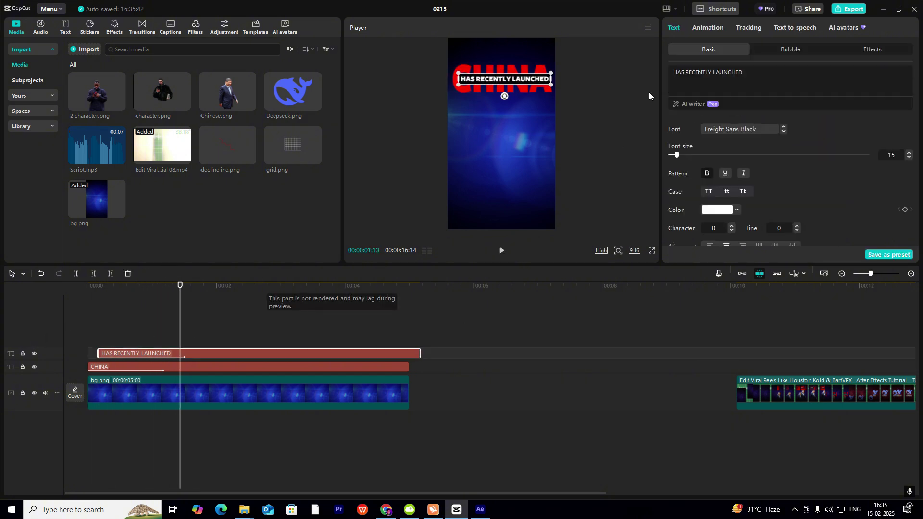
{"action": "left_click", "coordinate": [706, 28]}
{"action": "left_click_drag", "start_coordinate": [783, 252], "coordinate": [818, 251]}
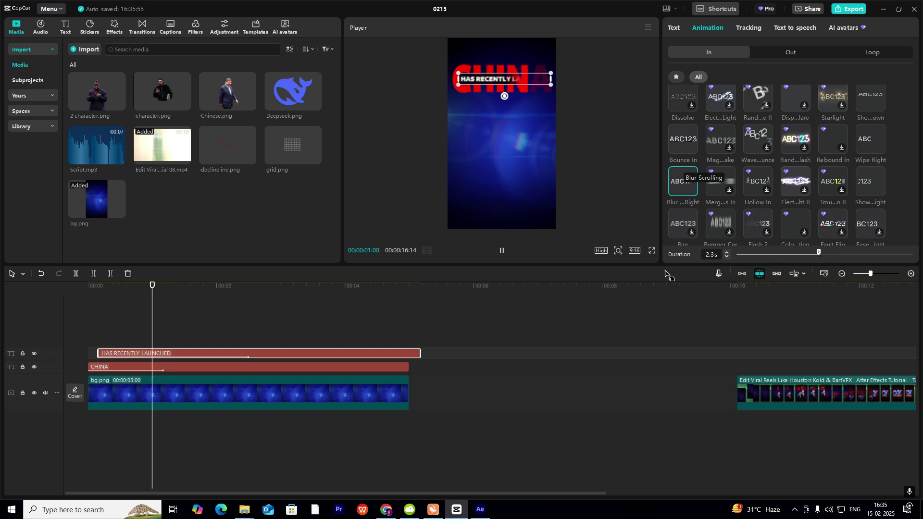
- Shift the HAS RECENTLY LAUNCHED clip slightly later on the timeline and preview its timing against the CHINA title
{"action": "left_click", "coordinate": [66, 327]}
{"action": "key", "text": "space"}
{"action": "key", "text": "space"}
{"action": "left_click_drag", "start_coordinate": [117, 355], "coordinate": [124, 356]}
{"action": "left_click", "coordinate": [34, 331]}
{"action": "key", "text": "space"}
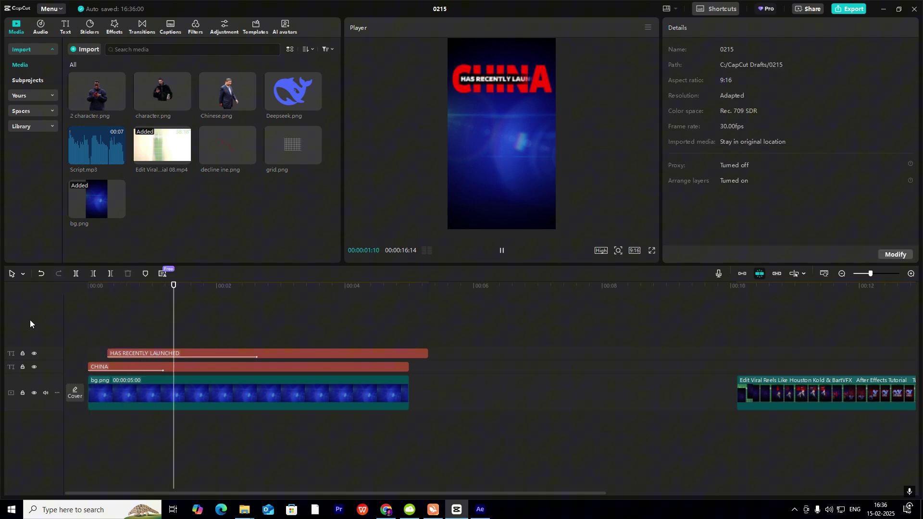
{"action": "left_click_drag", "start_coordinate": [202, 347], "coordinate": [234, 349]}
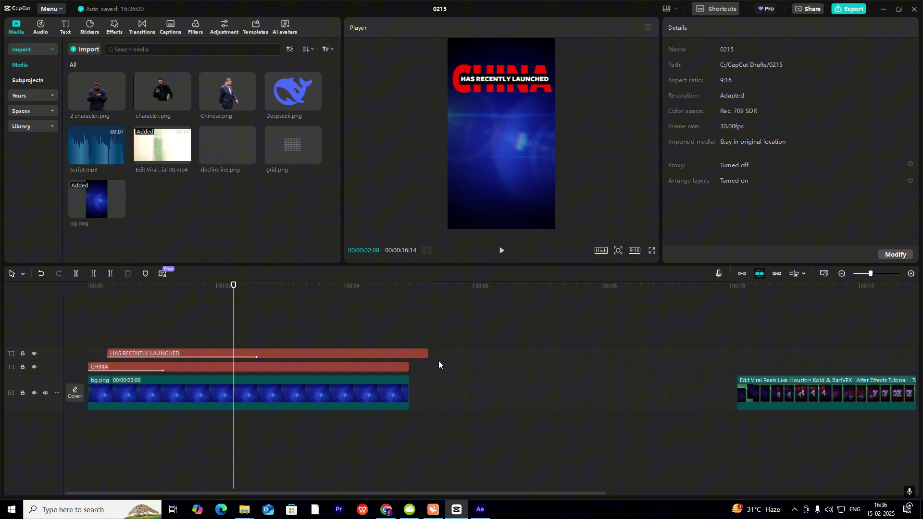
- Trim the end of the HAS RECENTLY LAUNCHED clip to match the CHINA title and play the opening
{"action": "left_click_drag", "start_coordinate": [427, 354], "coordinate": [408, 354]}
{"action": "left_click", "coordinate": [3, 316]}
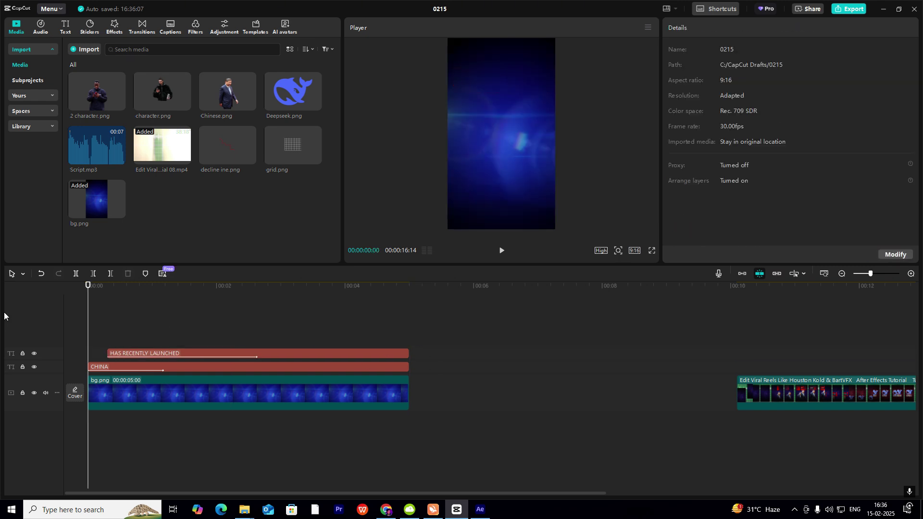
{"action": "key", "text": "space"}
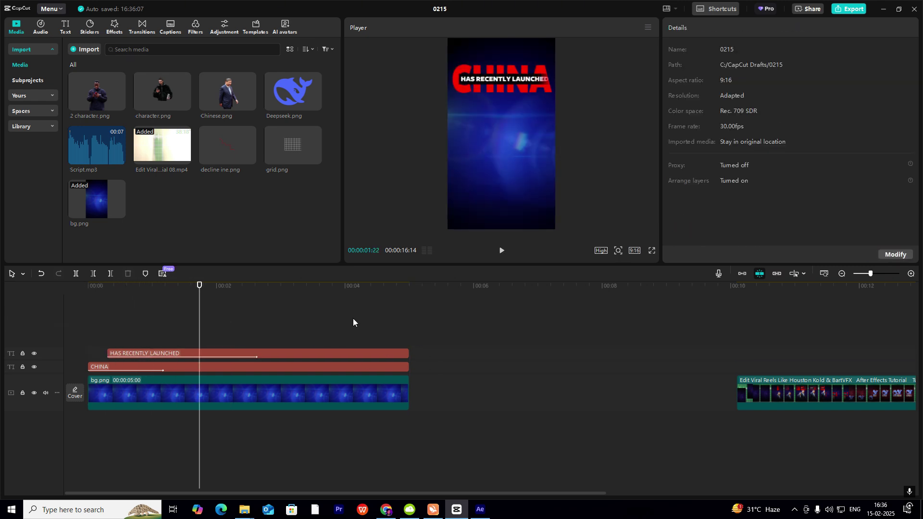
- Add Chinese.png on a track above the titles from the start and place it low in the frame at Y -791
{"action": "left_click_drag", "start_coordinate": [226, 93], "coordinate": [88, 333]}
{"action": "left_click", "coordinate": [748, 345]}
{"action": "left_click_drag", "start_coordinate": [748, 345], "coordinate": [36, 322]}
{"action": "left_click", "coordinate": [143, 330]}
{"action": "left_click_drag", "start_coordinate": [508, 172], "coordinate": [508, 226]}
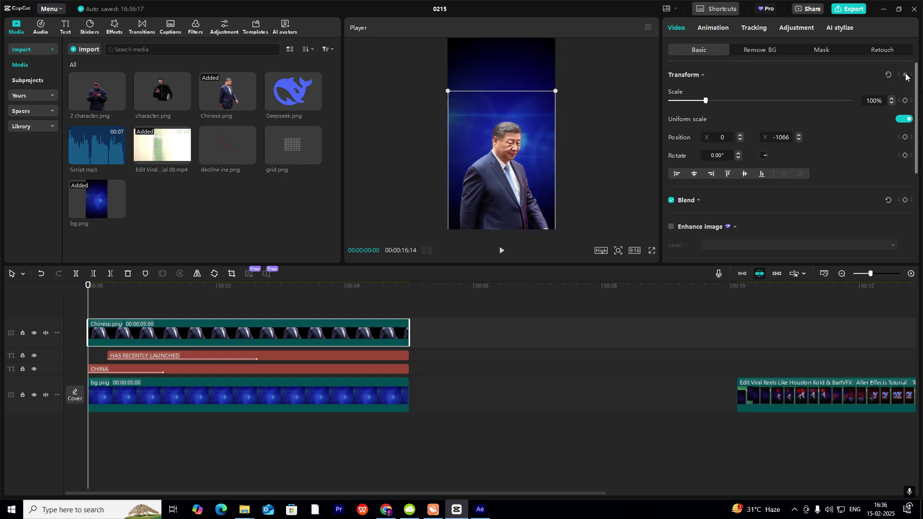
{"action": "mouse_move", "coordinate": [501, 181]}
{"action": "left_mouse_down"}
{"action": "mouse_move", "coordinate": [508, 290]}
{"action": "mouse_move", "coordinate": [505, 166]}
{"action": "mouse_move", "coordinate": [502, 181]}
{"action": "left_mouse_up"}
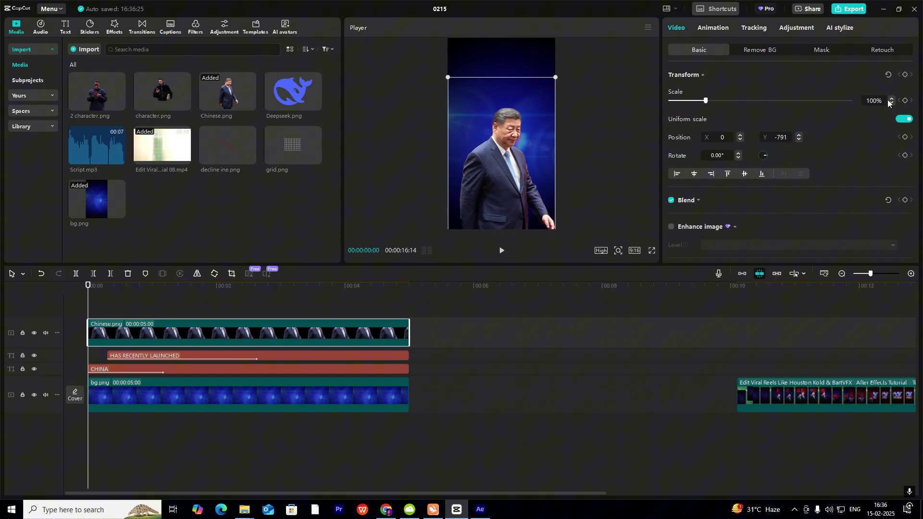
- Keyframe the Chinese.png transform at the start of the clip with the figure below the frame at Y -3314
{"action": "mouse_move", "coordinate": [91, 294]}
{"action": "left_mouse_down"}
{"action": "mouse_move", "coordinate": [202, 310]}
{"action": "mouse_move", "coordinate": [88, 298]}
{"action": "left_mouse_up"}
{"action": "left_click", "coordinate": [905, 74]}
{"action": "left_click_drag", "start_coordinate": [512, 172], "coordinate": [520, 299]}
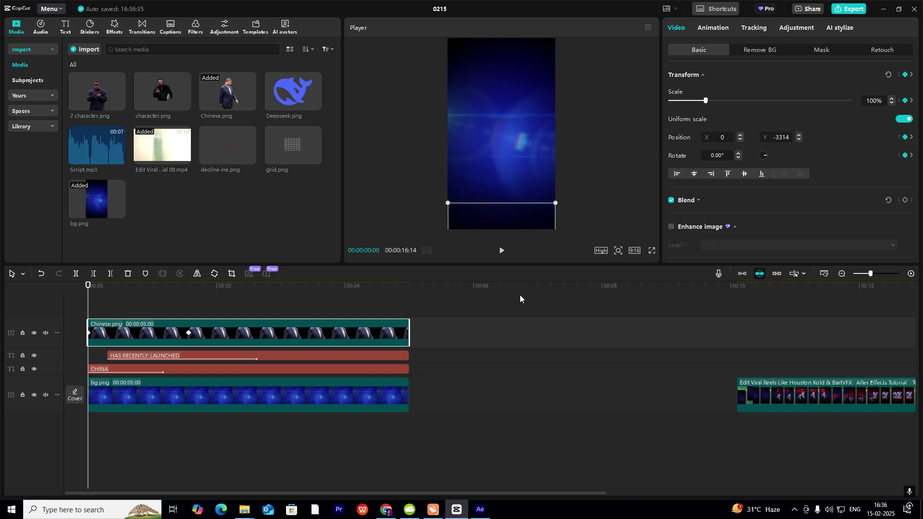
- Open the Chinese.png keyframe graphs and apply the Cubic Out preset curve to its Y position
{"action": "key", "text": "alt+k"}
{"action": "scroll", "coordinate": [226, 328], "scroll_direction": "up", "scroll_amount": 2}
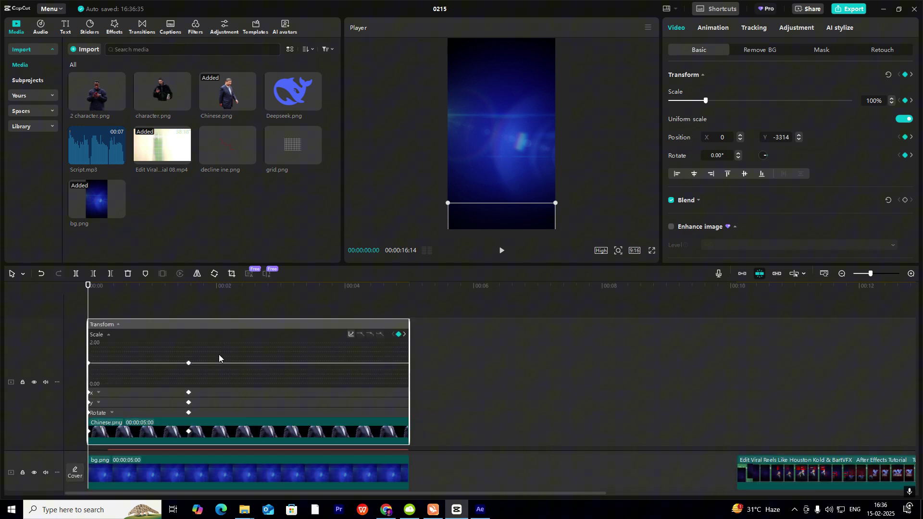
{"action": "scroll", "coordinate": [209, 347], "scroll_direction": "down", "scroll_amount": 1}
{"action": "left_click", "coordinate": [207, 371]}
{"action": "left_click", "coordinate": [202, 378]}
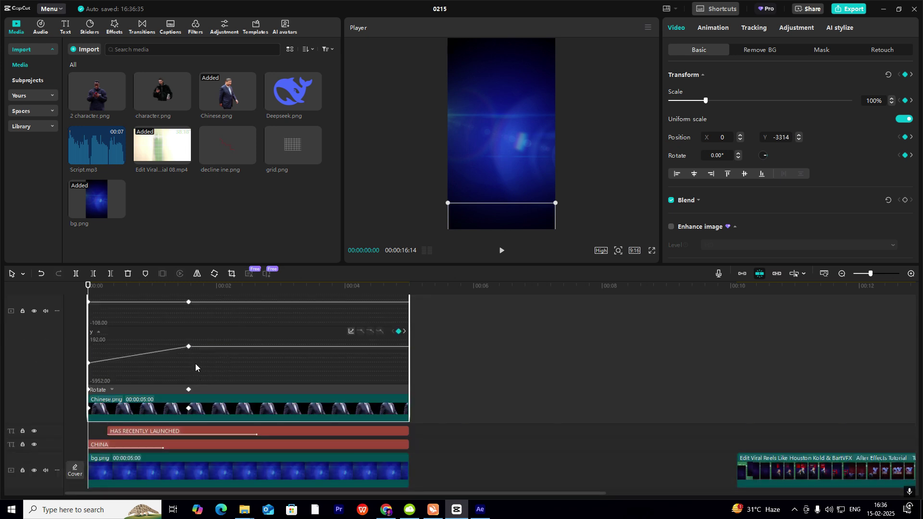
{"action": "left_click", "coordinate": [189, 346]}
{"action": "left_click", "coordinate": [351, 330]}
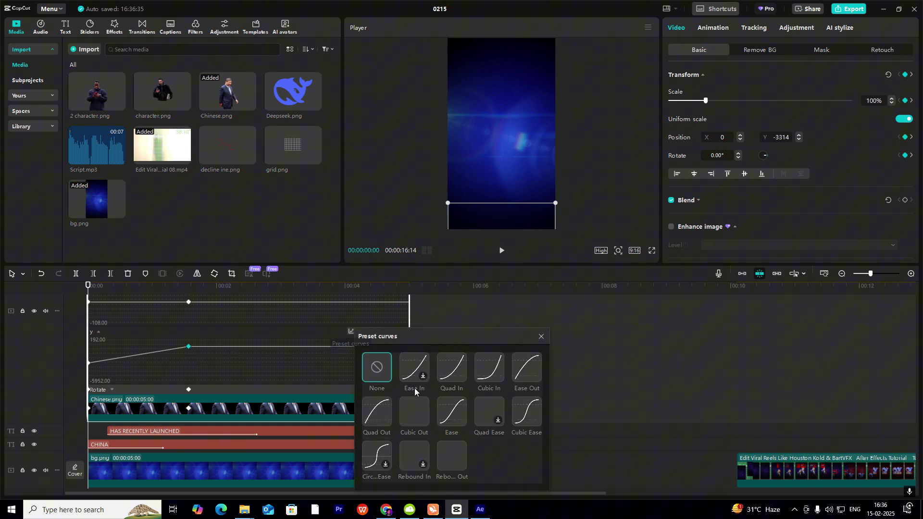
{"action": "left_click", "coordinate": [414, 412]}
{"action": "left_click", "coordinate": [540, 341]}
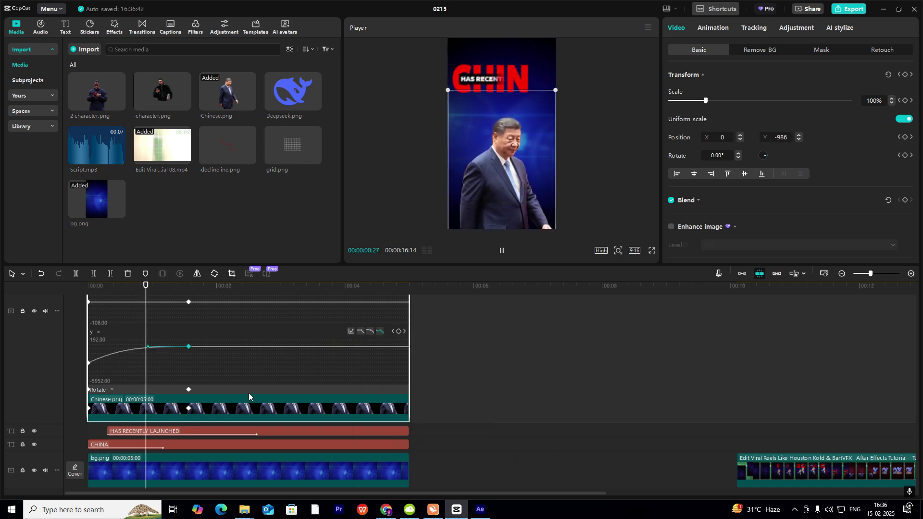
- Pull the handle of the Chinese.png Y-position curve slightly earlier, close the graphs, and preview the rise
{"action": "left_click", "coordinate": [189, 388]}
{"action": "mouse_move", "coordinate": [147, 347]}
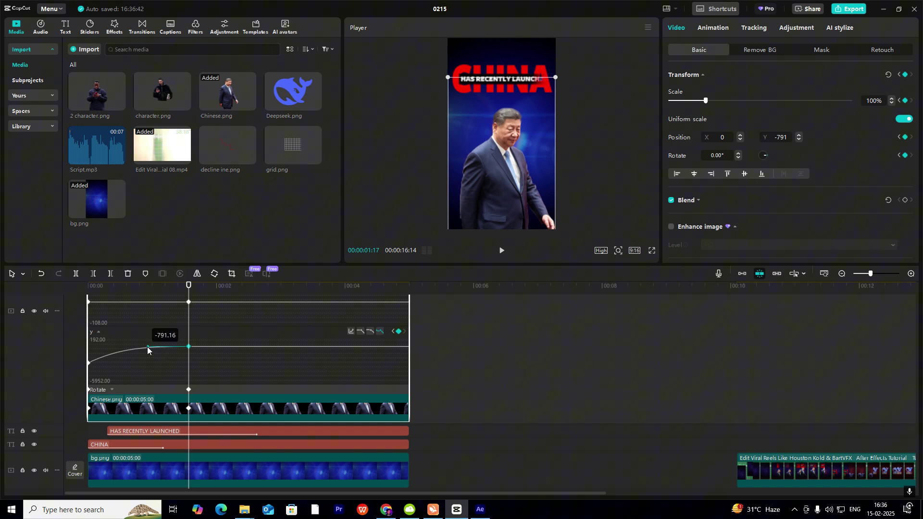
{"action": "left_click_drag", "start_coordinate": [148, 347], "coordinate": [136, 347]}
{"action": "key", "text": "alt+k"}
{"action": "left_click", "coordinate": [71, 319]}
{"action": "key", "text": "space"}
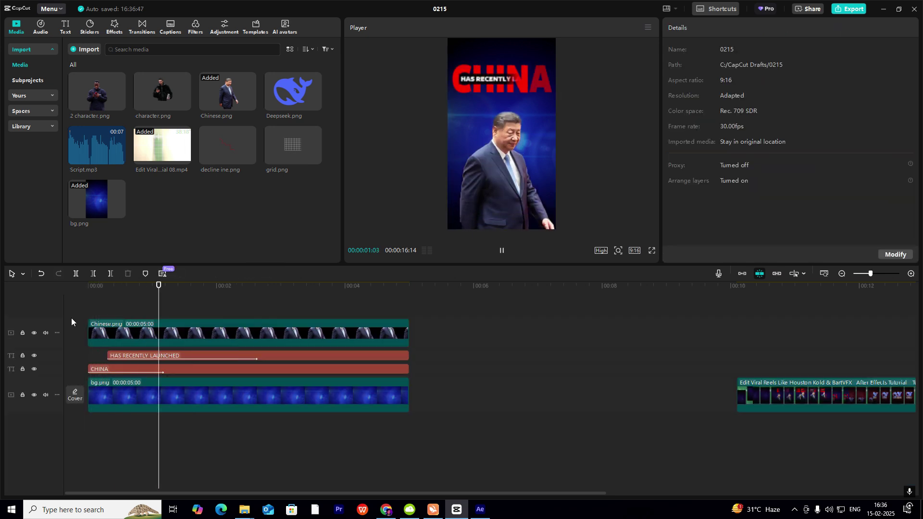
{"action": "key", "text": "space"}
{"action": "mouse_move", "coordinate": [212, 310]}
{"action": "left_mouse_down"}
{"action": "mouse_move", "coordinate": [116, 315]}
{"action": "mouse_move", "coordinate": [197, 315]}
{"action": "left_mouse_up"}
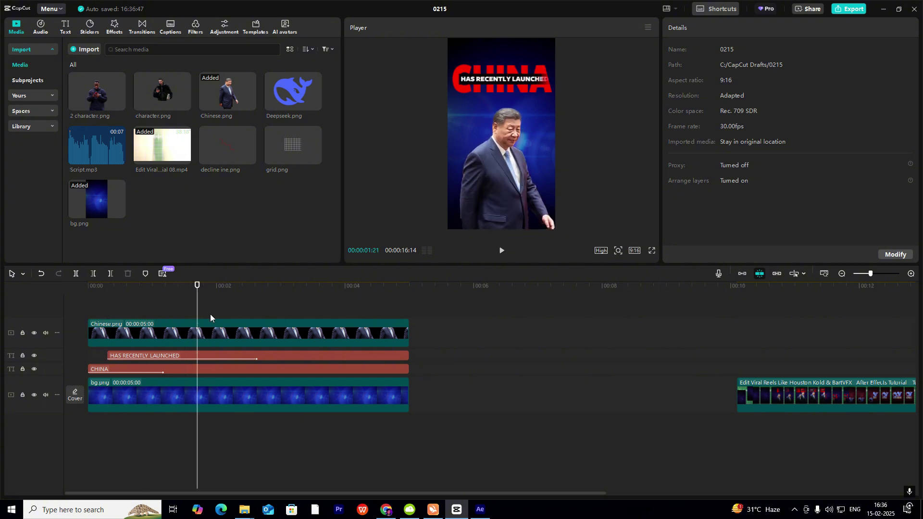
- Lower the saturation of Chinese.png to -9 and adjust its tint
{"action": "left_click", "coordinate": [841, 273]}
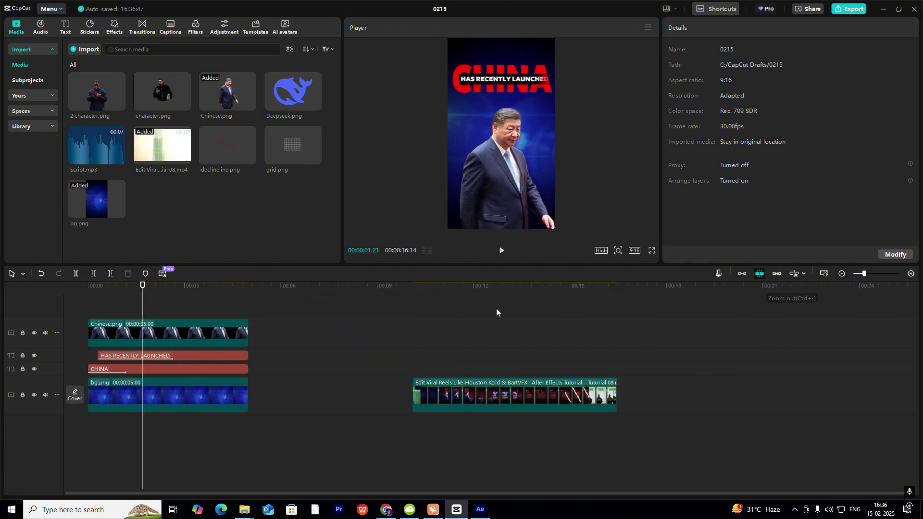
{"action": "left_click", "coordinate": [162, 332]}
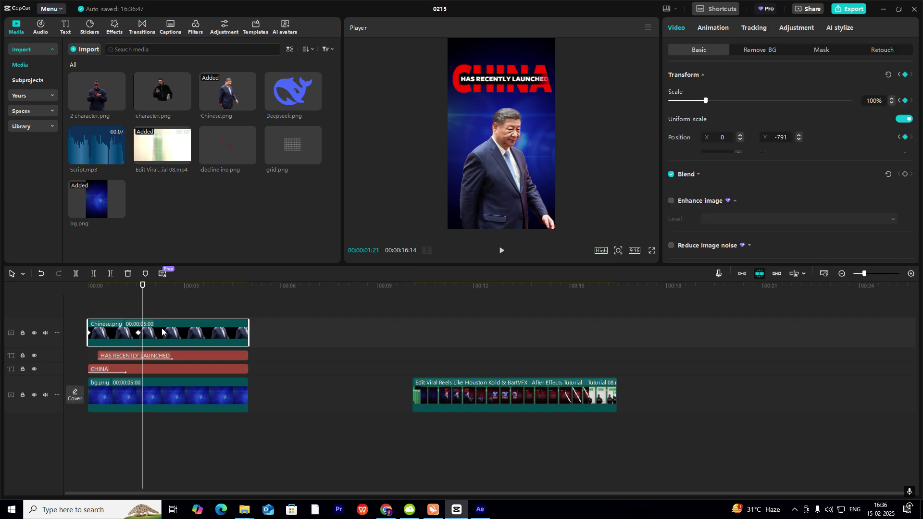
{"action": "left_click", "coordinate": [795, 27]}
{"action": "scroll", "coordinate": [792, 174], "scroll_direction": "down", "scroll_amount": 5}
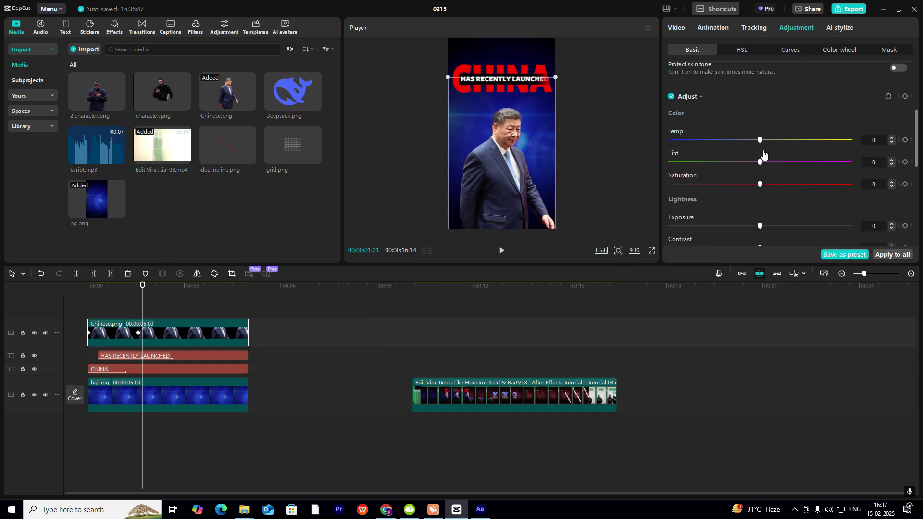
{"action": "left_click_drag", "start_coordinate": [759, 156], "coordinate": [744, 159]}
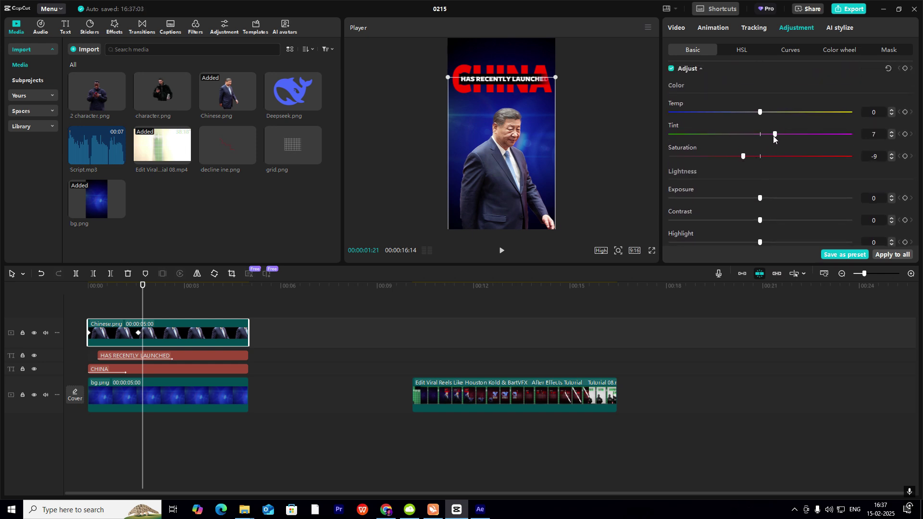
{"action": "left_click_drag", "start_coordinate": [774, 136], "coordinate": [792, 191]}
- Give Chinese.png a vignette of 30 and particles of 16, trying out the sharpening as well
{"action": "scroll", "coordinate": [760, 173], "scroll_direction": "down", "scroll_amount": 1}
{"action": "scroll", "coordinate": [769, 206], "scroll_direction": "down", "scroll_amount": 5}
{"action": "left_click_drag", "start_coordinate": [771, 243], "coordinate": [812, 246]}
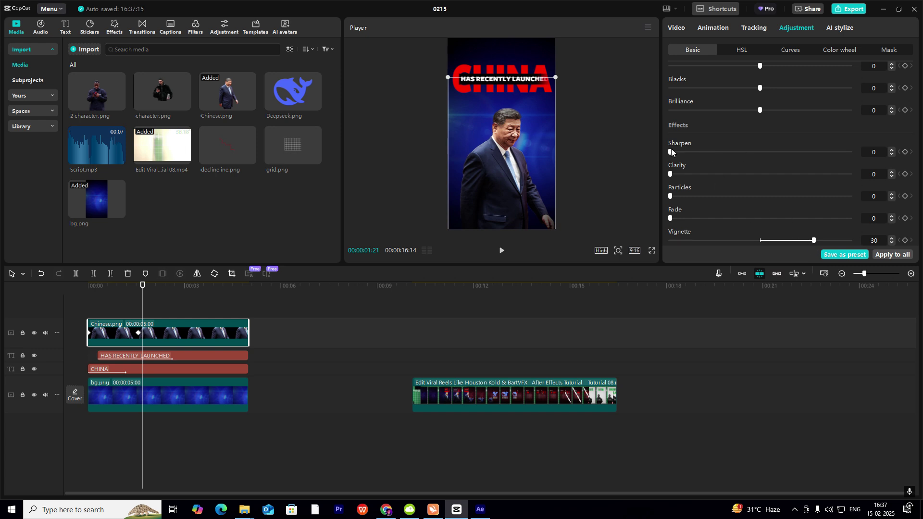
{"action": "left_click_drag", "start_coordinate": [686, 153], "coordinate": [661, 180]}
{"action": "left_click_drag", "start_coordinate": [811, 196], "coordinate": [663, 221]}
{"action": "left_click", "coordinate": [583, 212]}
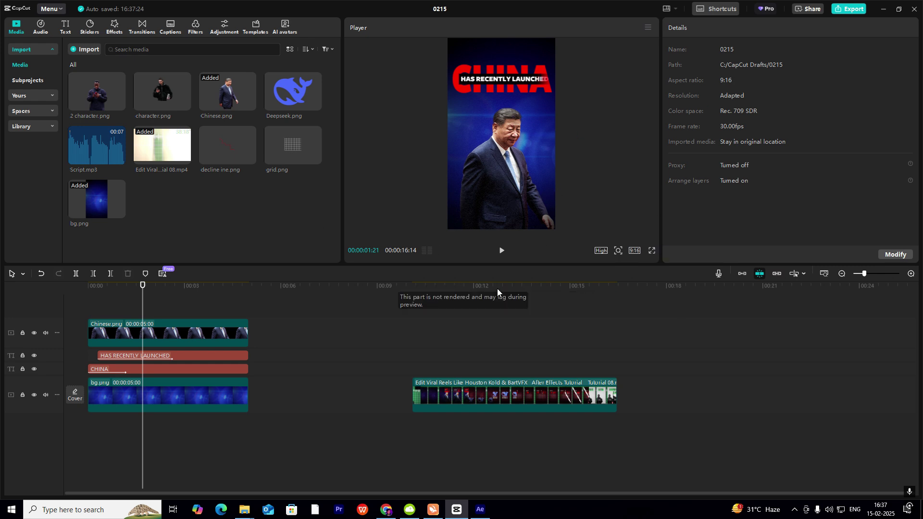
- Play the opening from the start to check the adjusted look of the Chinese.png figure
{"action": "left_click_drag", "start_coordinate": [142, 312], "coordinate": [44, 342]}
{"action": "key", "text": "space"}
{"action": "left_click", "coordinate": [221, 339]}
{"action": "scroll", "coordinate": [777, 193], "scroll_direction": "down", "scroll_amount": 5}
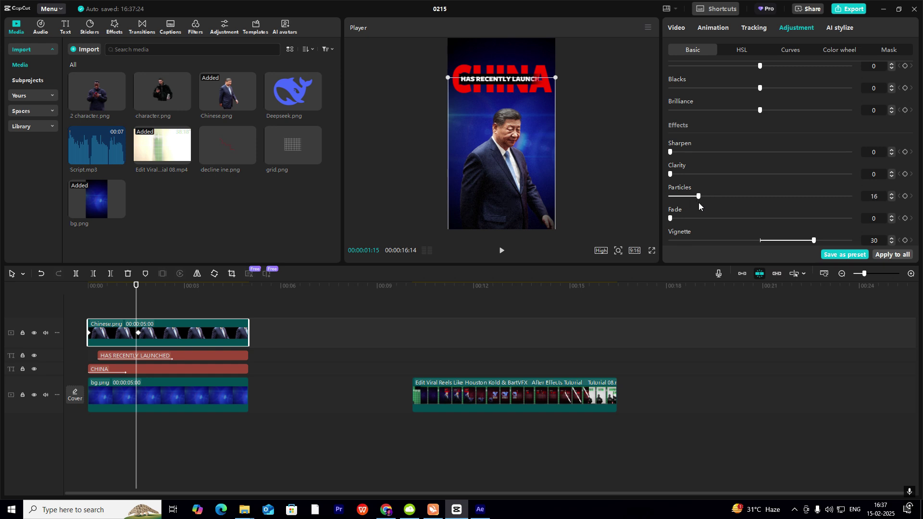
{"action": "left_click", "coordinate": [99, 303]}
{"action": "left_click_drag", "start_coordinate": [99, 304], "coordinate": [53, 311]}
{"action": "key", "text": "space"}
{"action": "key", "text": "space"}
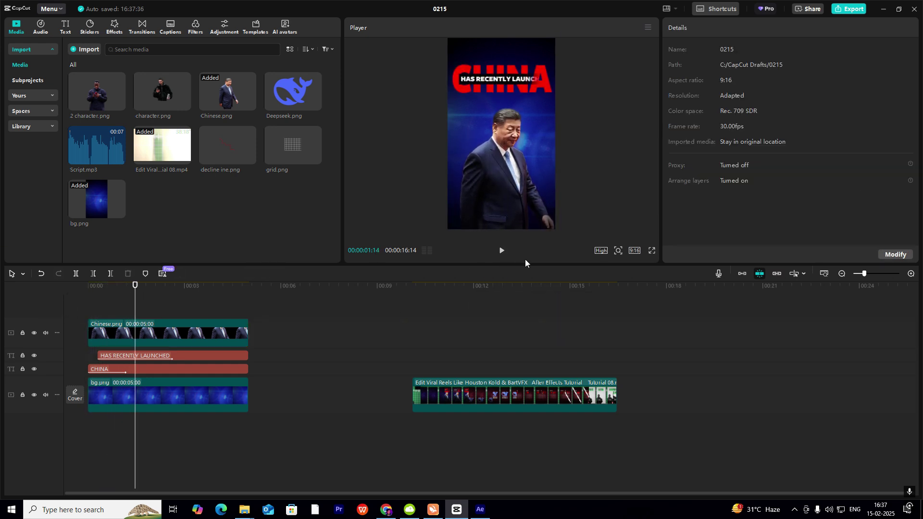
- Check the reference clip's opening and strengthen the Chinese.png vignette to 42
{"action": "left_click", "coordinate": [412, 365]}
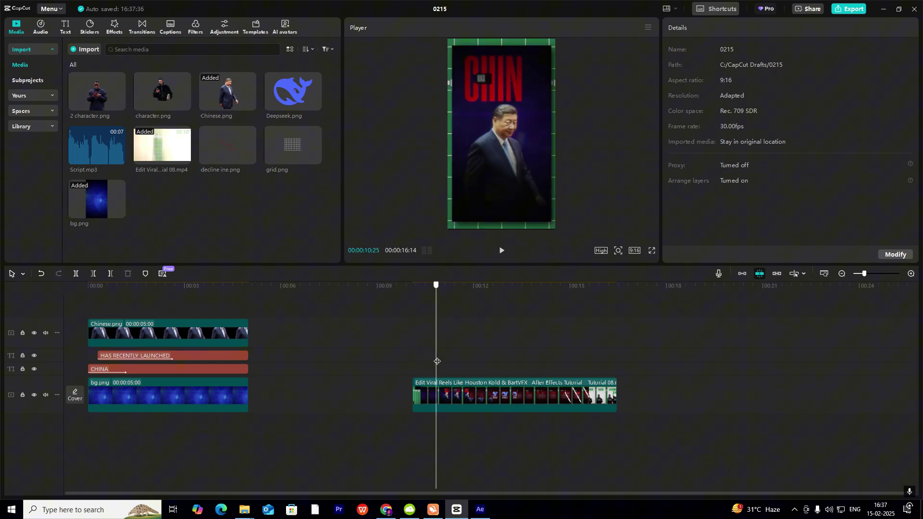
{"action": "key", "text": "space"}
{"action": "key", "text": "Home"}
{"action": "left_click", "coordinate": [134, 334]}
{"action": "scroll", "coordinate": [771, 180], "scroll_direction": "down", "scroll_amount": 10}
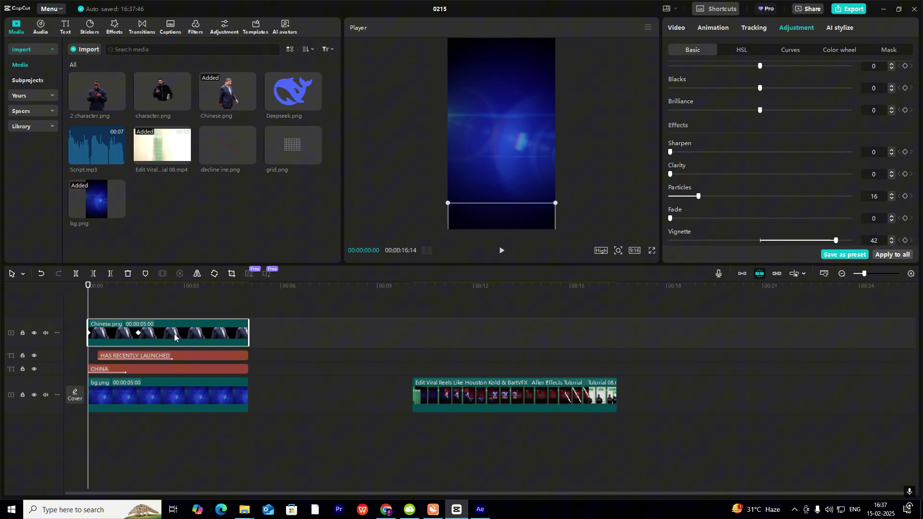
- Replay the opening and compare it with the reference clip
{"action": "left_click", "coordinate": [138, 304]}
{"action": "key", "text": "space"}
{"action": "key", "text": "Home"}
{"action": "key", "text": "space"}
{"action": "key", "text": "space"}
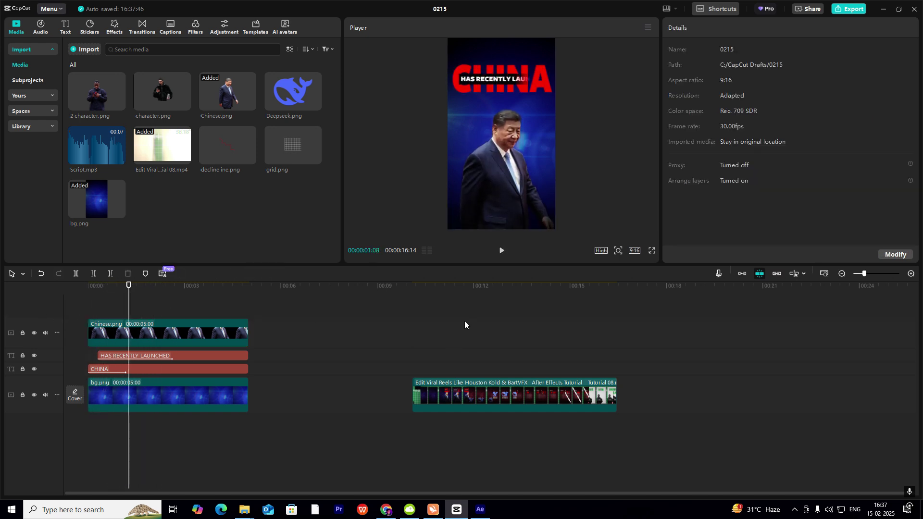
{"action": "left_click_drag", "start_coordinate": [411, 356], "coordinate": [163, 368]}
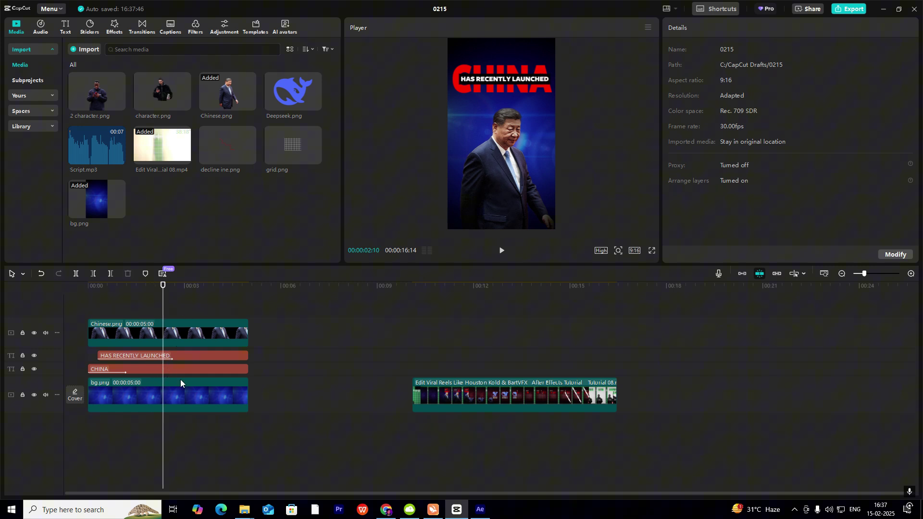
- Add a slight vignette to the blue bg.png background clip
{"action": "left_click", "coordinate": [197, 403]}
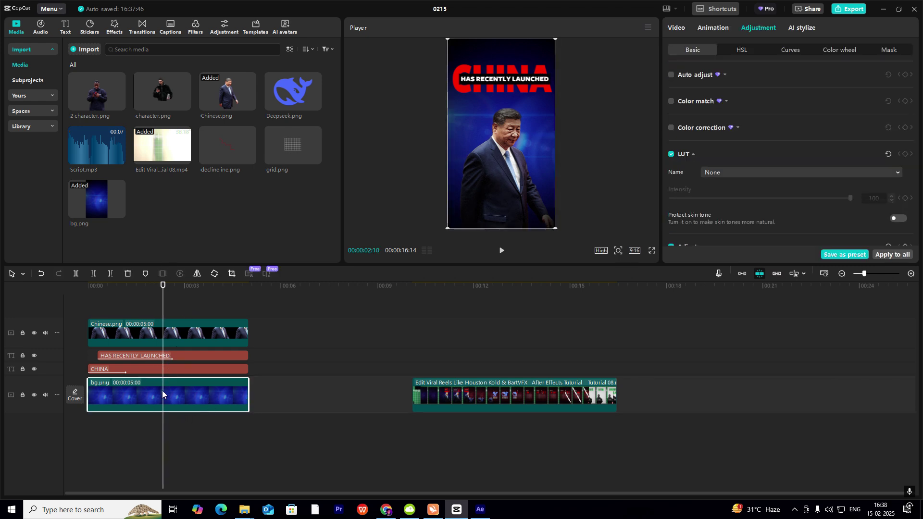
{"action": "scroll", "coordinate": [797, 197], "scroll_direction": "down", "scroll_amount": 10}
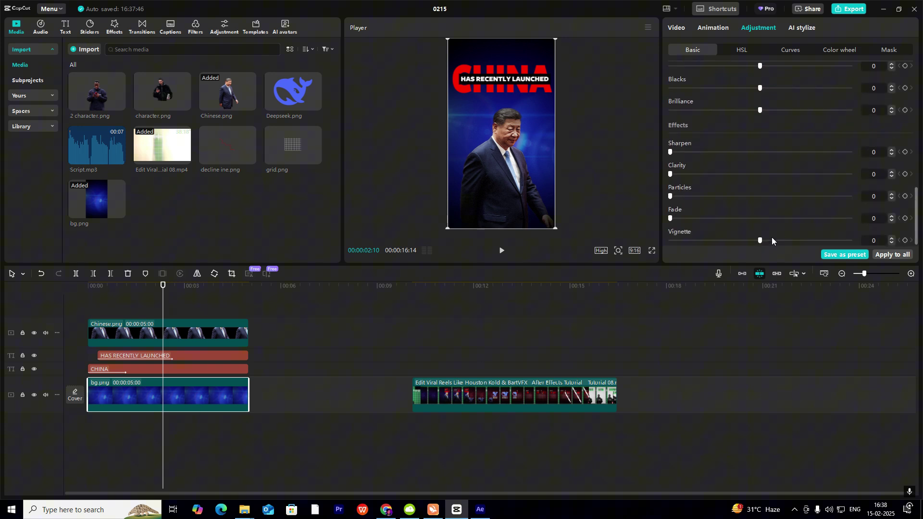
{"action": "left_click_drag", "start_coordinate": [783, 241], "coordinate": [772, 241]}
- Check the opening against the reference clip and split the figure, both titles and the background at 00:00:01:20
{"action": "left_click_drag", "start_coordinate": [97, 302], "coordinate": [146, 365]}
{"action": "left_click", "coordinate": [164, 392]}
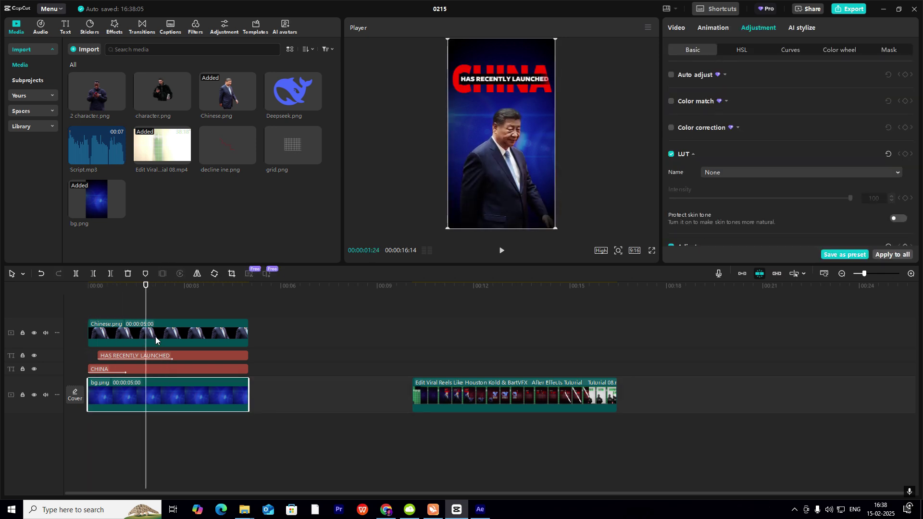
{"action": "mouse_move", "coordinate": [145, 316]}
{"action": "left_mouse_down"}
{"action": "mouse_move", "coordinate": [122, 317]}
{"action": "mouse_move", "coordinate": [143, 320]}
{"action": "left_mouse_up"}
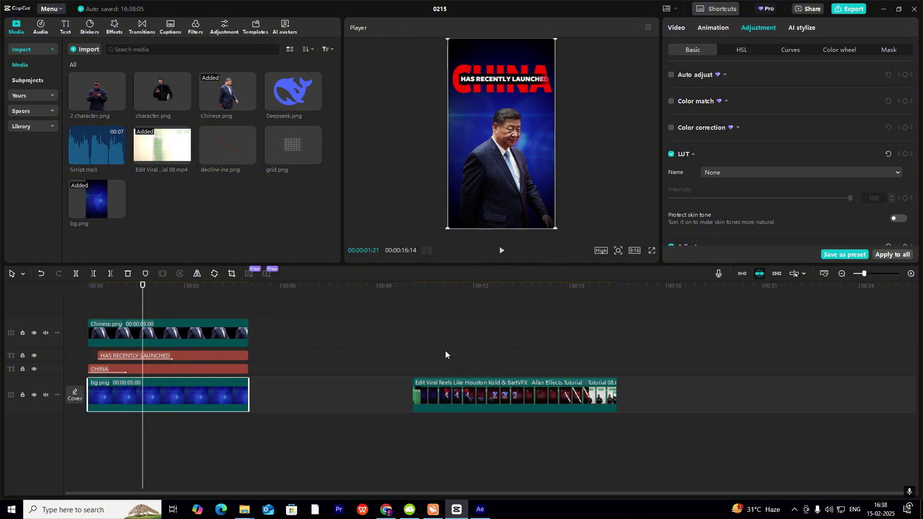
{"action": "left_click_drag", "start_coordinate": [445, 350], "coordinate": [146, 357]}
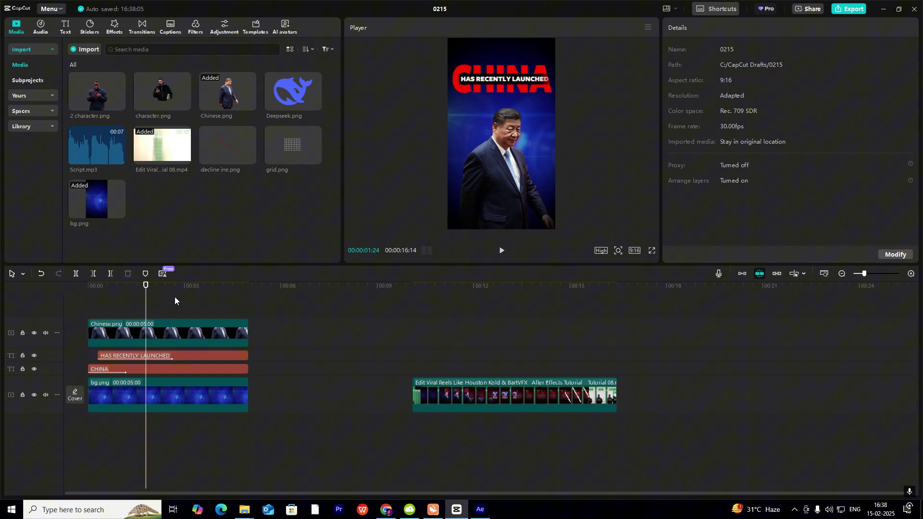
{"action": "left_click_drag", "start_coordinate": [177, 296], "coordinate": [169, 428]}
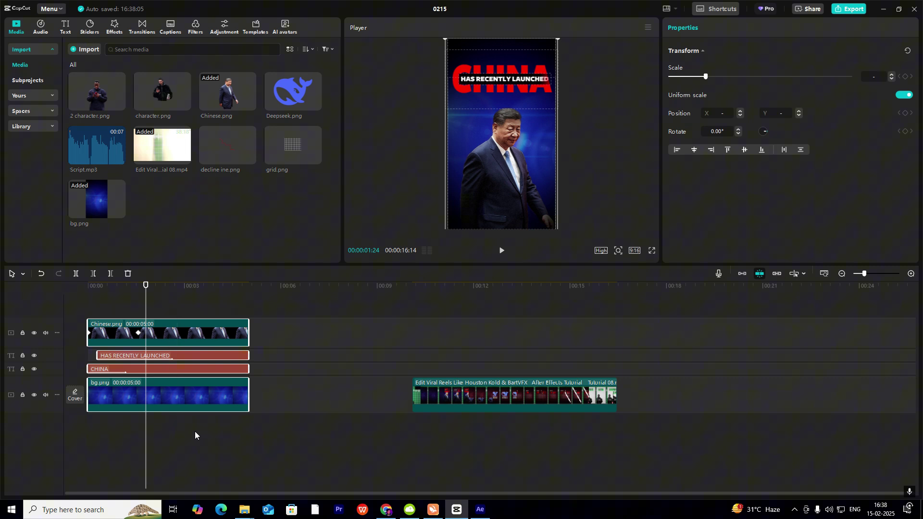
{"action": "left_click_drag", "start_coordinate": [146, 314], "coordinate": [142, 316]}
{"action": "key", "text": "ctrl+b"}
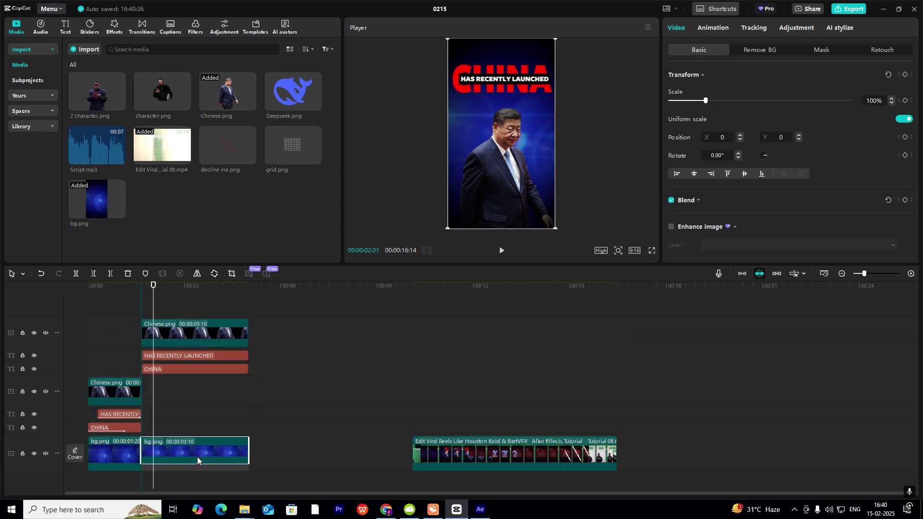
- Combine the second parts of Chinese.png, HAS RECENTLY LAUNCHED and CHINA into one compound clip, leaving out the background
{"action": "left_click", "coordinate": [198, 458]}
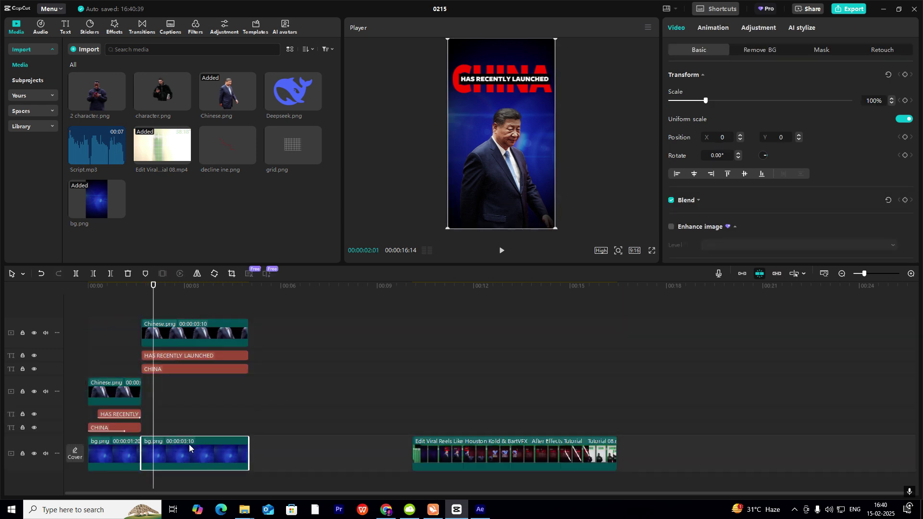
{"action": "left_click_drag", "start_coordinate": [299, 305], "coordinate": [223, 394]}
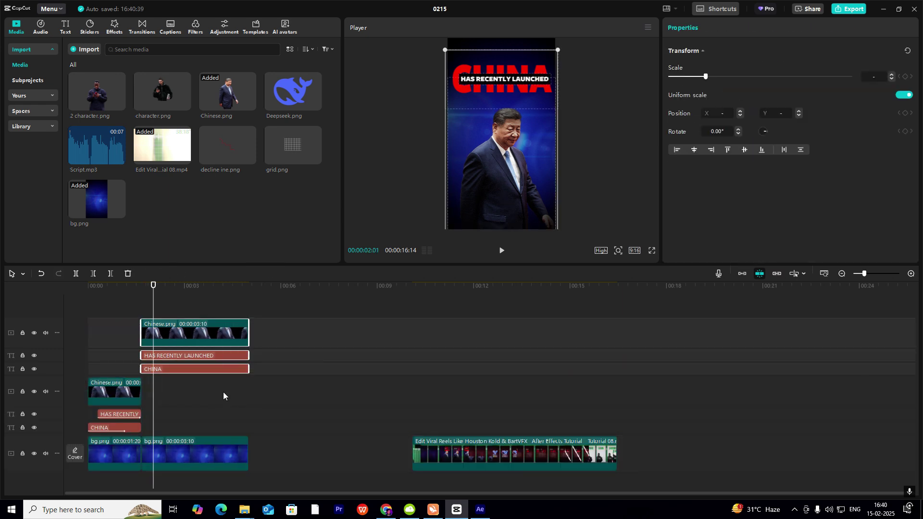
{"action": "key", "text": "alt+g"}
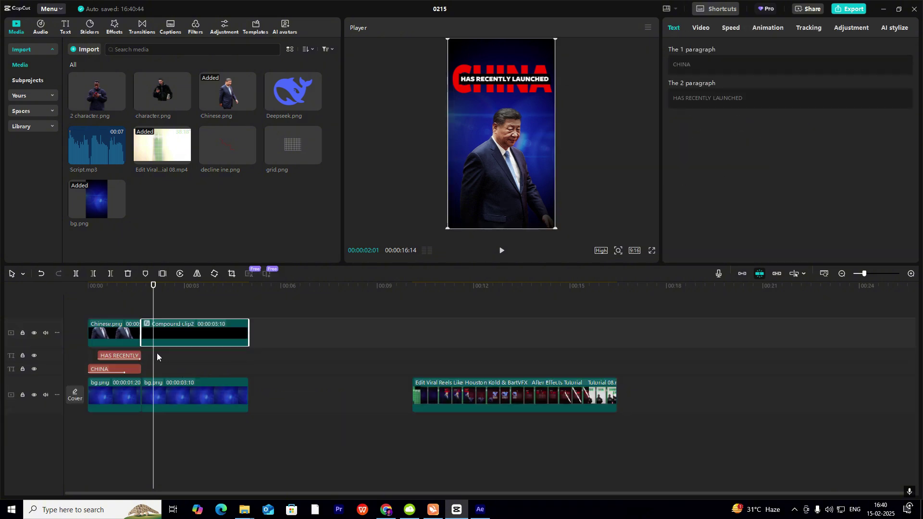
- Keyframe the compound clip's transform at 00:00:01:20 and move it out of frame to X -2160, Y -1915 at 00:00:03:05
{"action": "left_click", "coordinate": [137, 306]}
{"action": "left_click", "coordinate": [173, 326]}
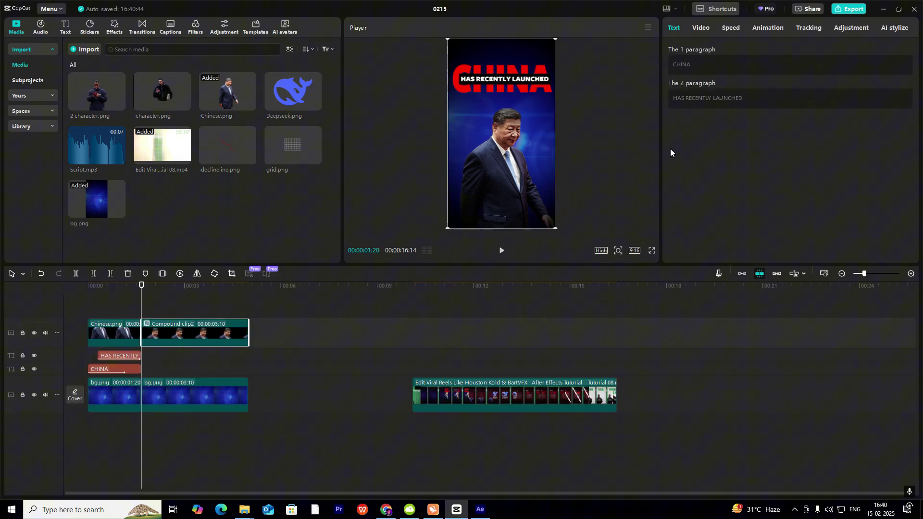
{"action": "left_click", "coordinate": [700, 27]}
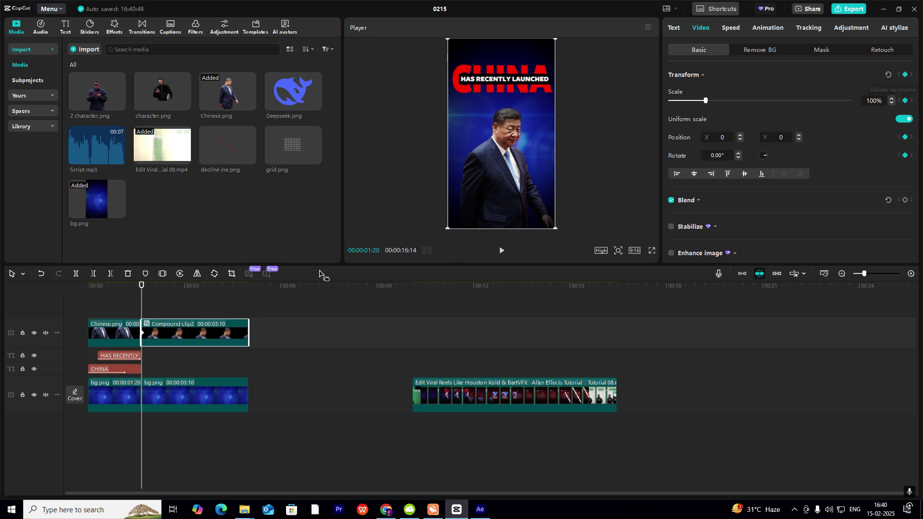
{"action": "left_click_drag", "start_coordinate": [143, 290], "coordinate": [189, 309]}
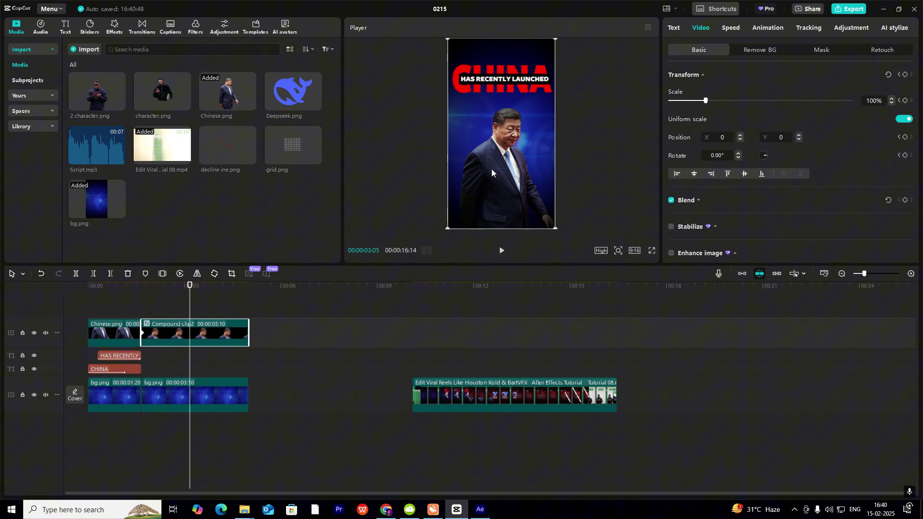
{"action": "left_click_drag", "start_coordinate": [502, 146], "coordinate": [396, 242]}
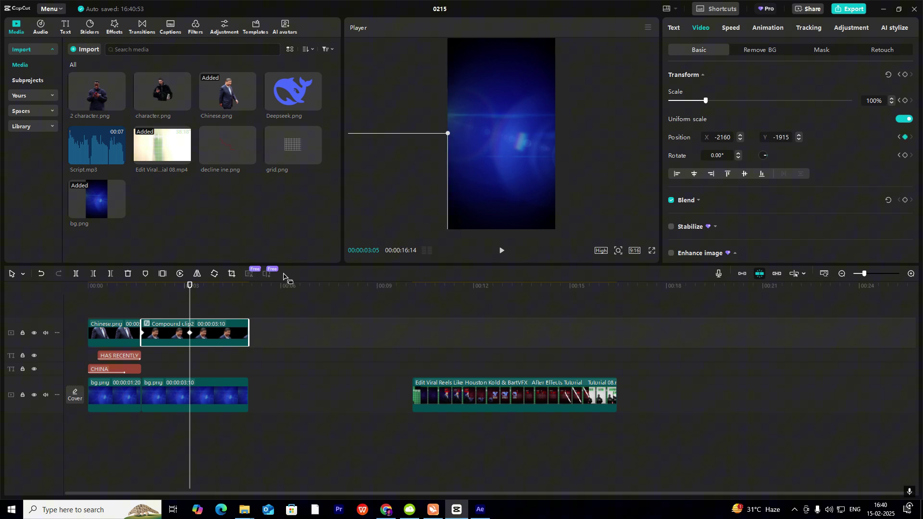
- Apply the Cubic Out preset curve to the compound clip's X position animation
{"action": "key", "text": "alt+k"}
{"action": "left_click", "coordinate": [168, 392]}
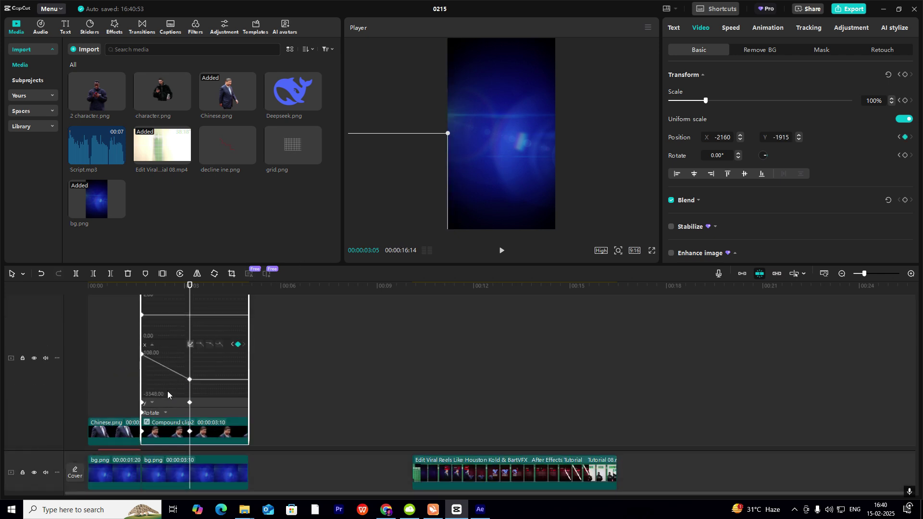
{"action": "left_click", "coordinate": [188, 380]}
{"action": "left_click", "coordinate": [190, 344]}
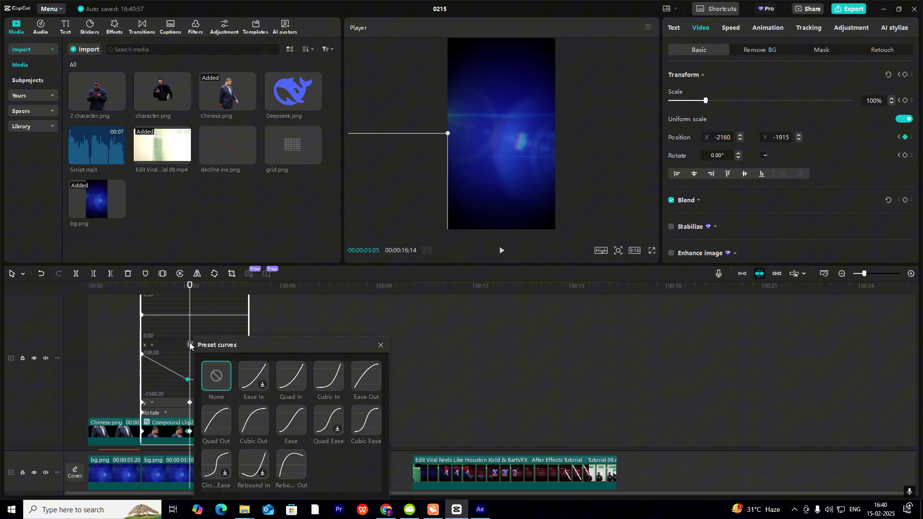
{"action": "key", "text": "ctrl+z"}
{"action": "left_click", "coordinate": [256, 426]}
{"action": "left_click", "coordinate": [380, 345]}
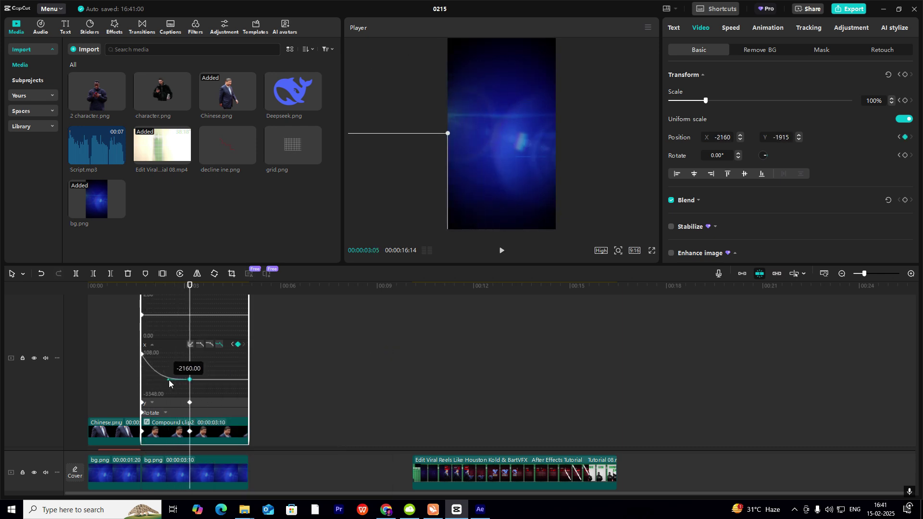
- Apply the Cubic Out preset curve to the compound clip's Y position animation and close the keyframe graphs
{"action": "left_click", "coordinate": [177, 402]}
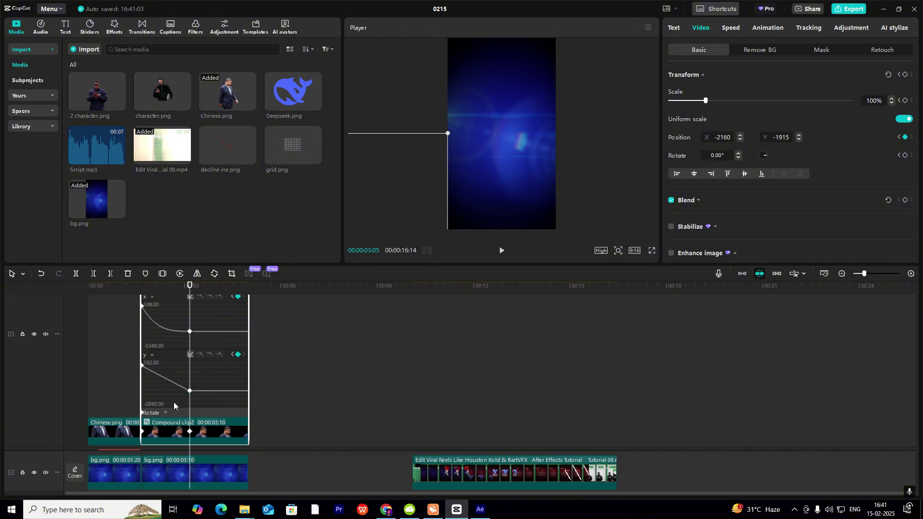
{"action": "left_click", "coordinate": [189, 391]}
{"action": "left_click", "coordinate": [190, 356]}
{"action": "left_click", "coordinate": [253, 420]}
{"action": "left_click", "coordinate": [381, 345]}
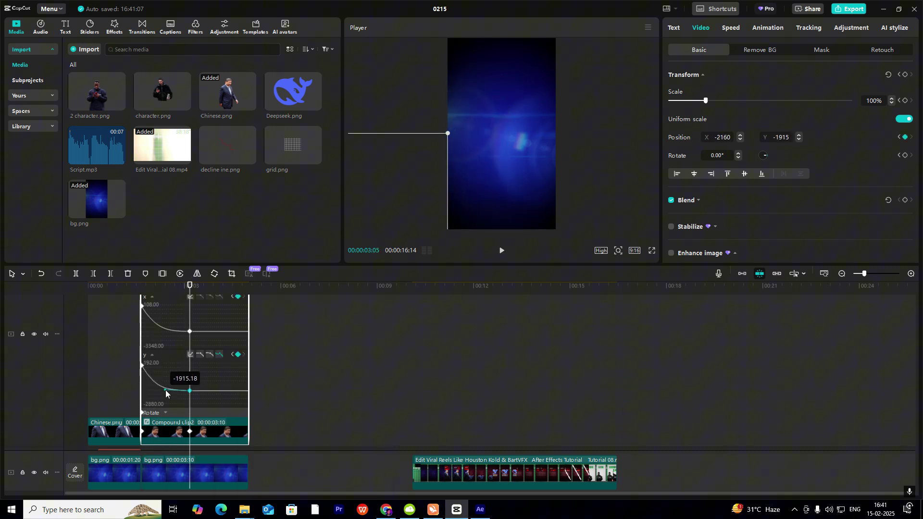
{"action": "key", "text": "alt+k"}
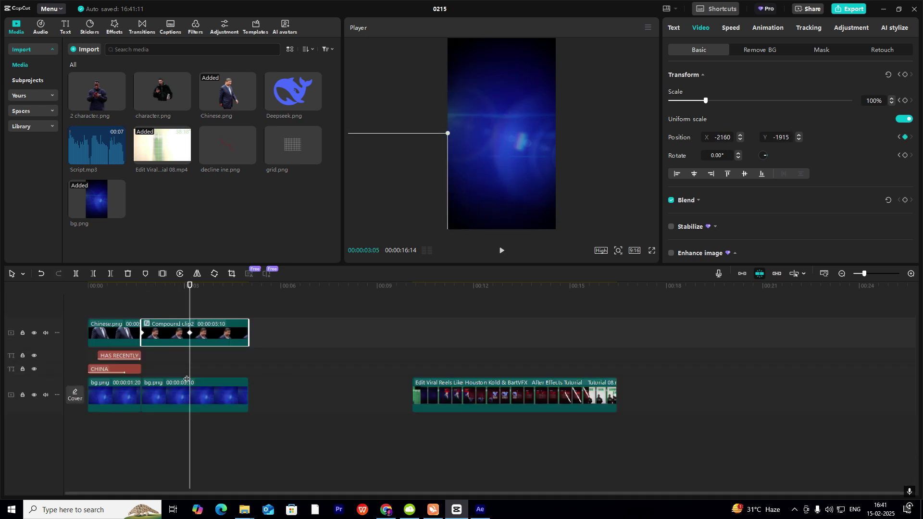
- Play the opening to check how the compound clip slides out of the frame
{"action": "left_click", "coordinate": [147, 319]}
{"action": "key", "text": "space"}
{"action": "left_click_drag", "start_coordinate": [148, 319], "coordinate": [0, 320]}
{"action": "left_click", "coordinate": [131, 309]}
{"action": "key", "text": "space"}
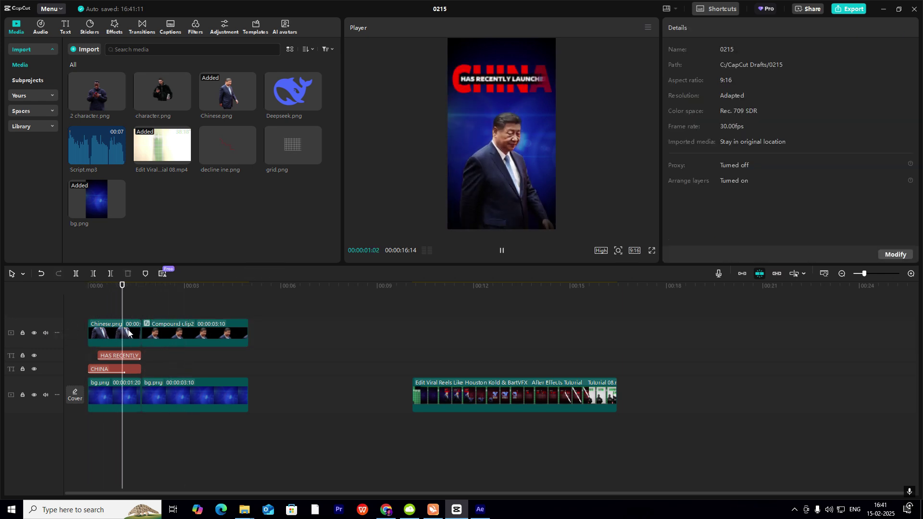
{"action": "key", "text": "space"}
- Place the red bg.png above the blue background from 00:00:02:02, guided by the reference clip, and trim it to end with the compound clip
{"action": "left_click", "coordinate": [180, 385]}
{"action": "left_click", "coordinate": [161, 210]}
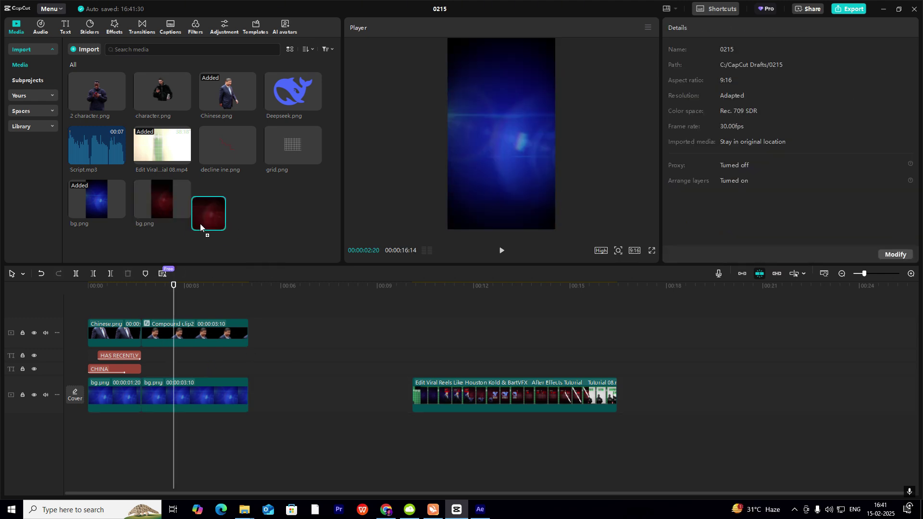
{"action": "left_click_drag", "start_coordinate": [221, 244], "coordinate": [176, 369]}
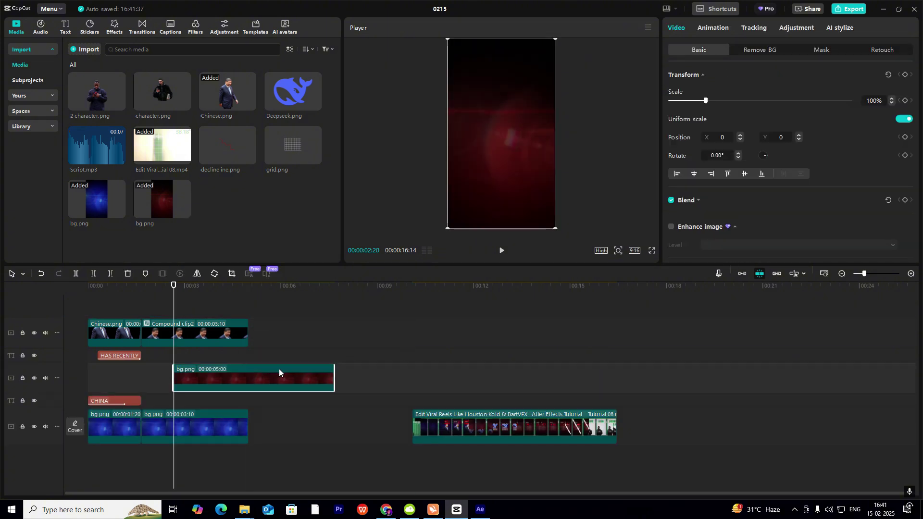
{"action": "left_click", "coordinate": [470, 394]}
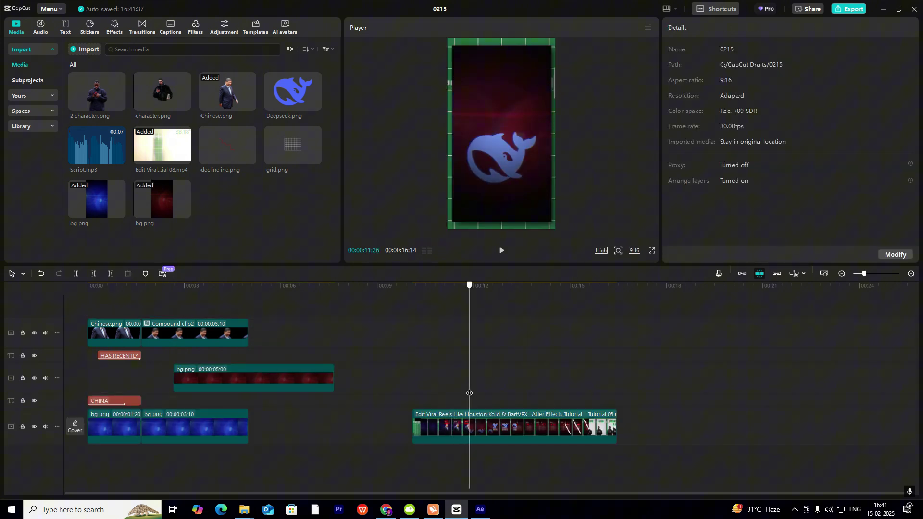
{"action": "left_click_drag", "start_coordinate": [470, 393], "coordinate": [189, 395]}
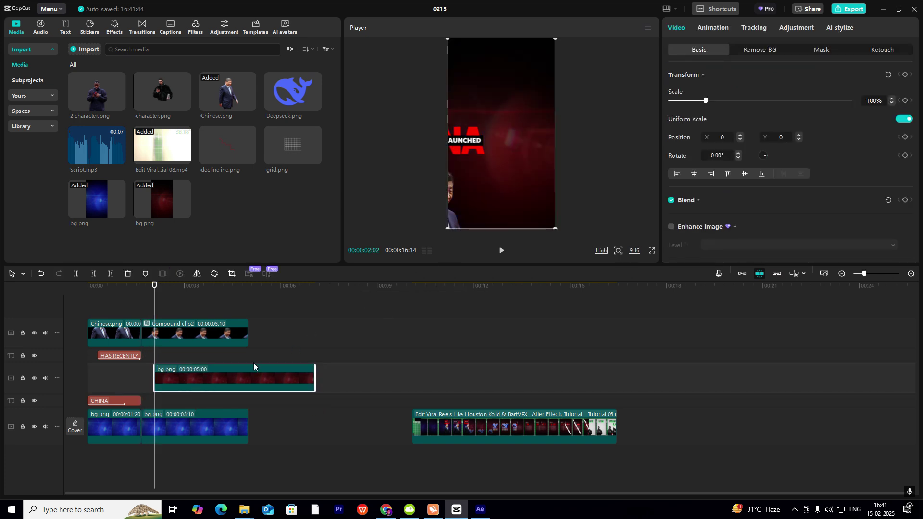
{"action": "left_click_drag", "start_coordinate": [315, 380], "coordinate": [245, 387]}
- Trim the second blue bg.png clip to end where the red background starts
{"action": "left_click", "coordinate": [186, 425]}
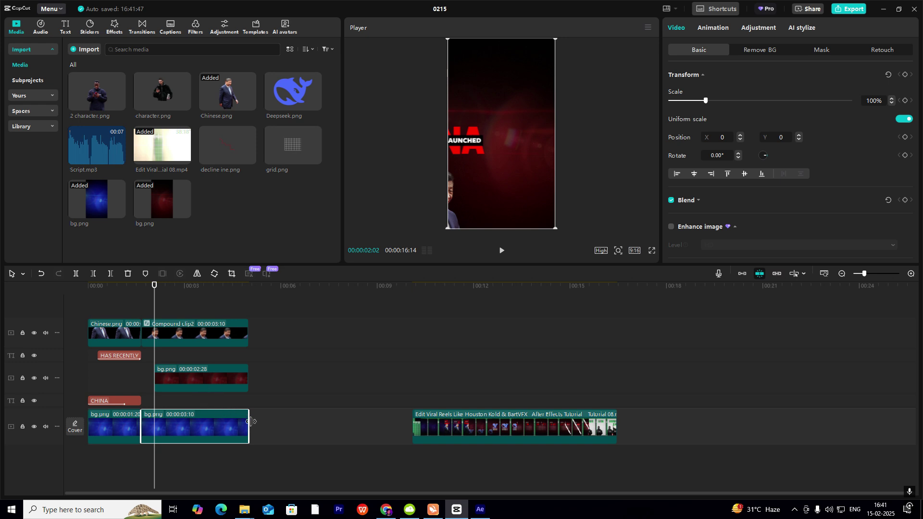
{"action": "key", "text": "Left"}
{"action": "key", "text": "Left"}
{"action": "key", "text": "Left"}
{"action": "key", "text": "Left"}
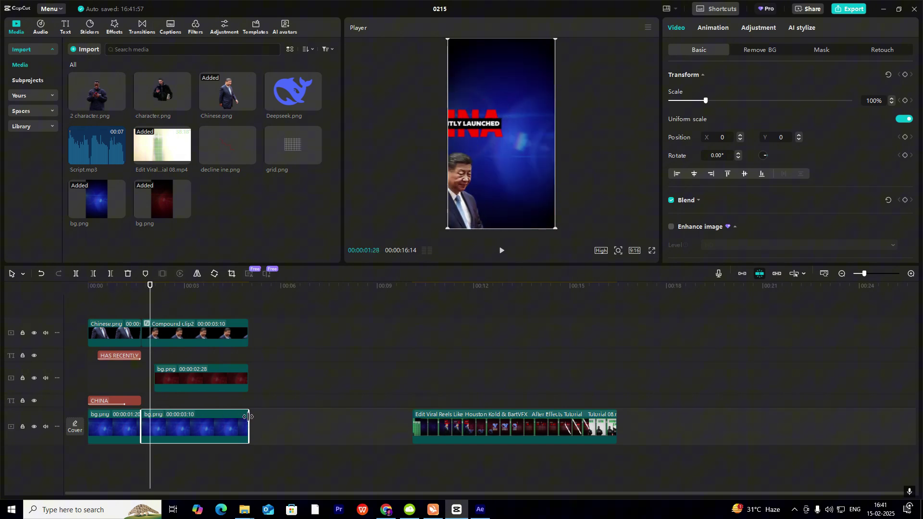
{"action": "left_click_drag", "start_coordinate": [248, 416], "coordinate": [155, 425]}
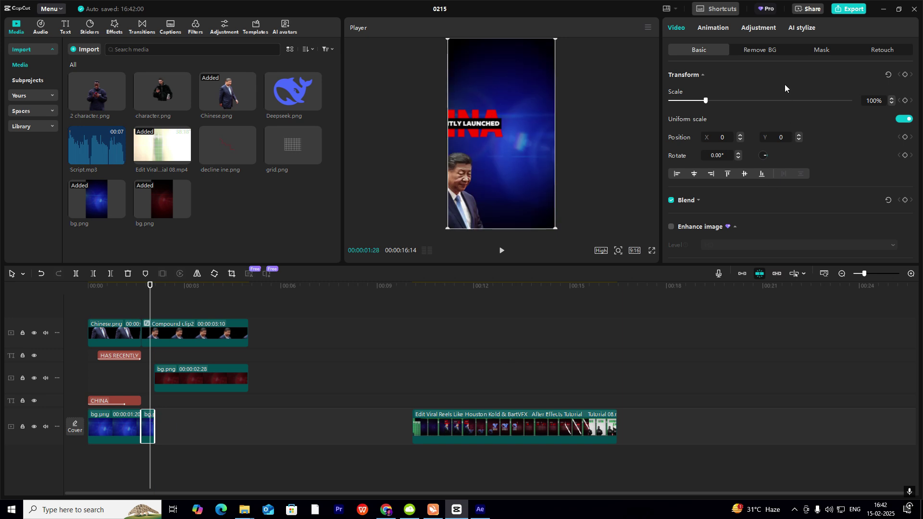
- Give the short second blue bg.png clip the Fade Out animation
{"action": "left_click", "coordinate": [716, 28]}
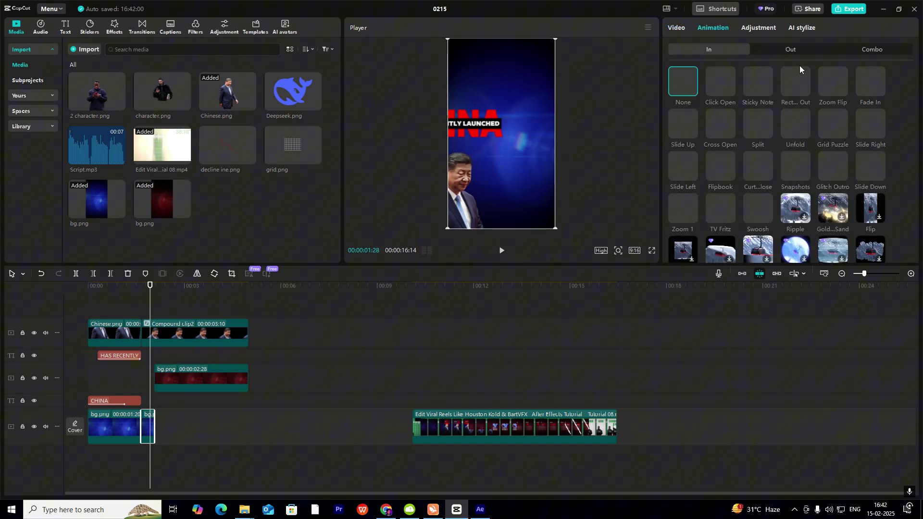
{"action": "left_click", "coordinate": [795, 50]}
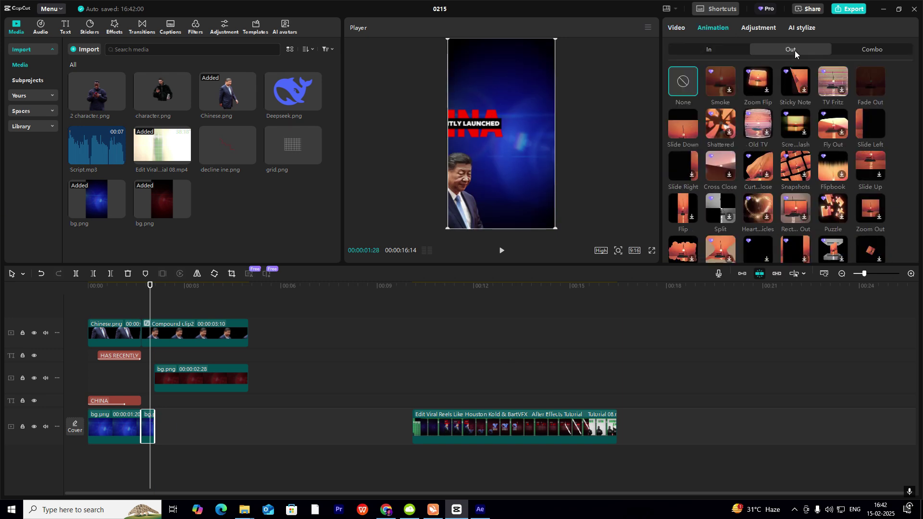
{"action": "left_click", "coordinate": [878, 82]}
- Give the red bg.png clip a 0.5 s Fade In animation and shift it earlier to overlap the end of the blue background
{"action": "left_click", "coordinate": [185, 390]}
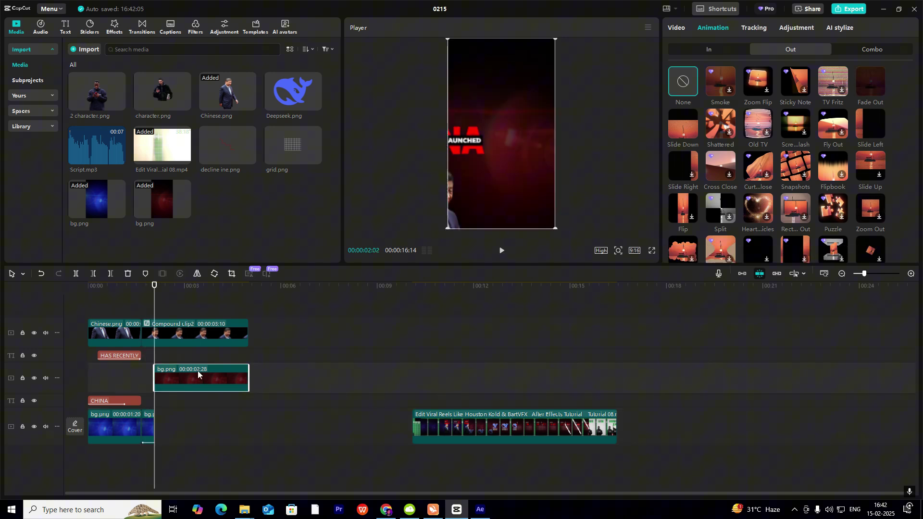
{"action": "left_click", "coordinate": [714, 52]}
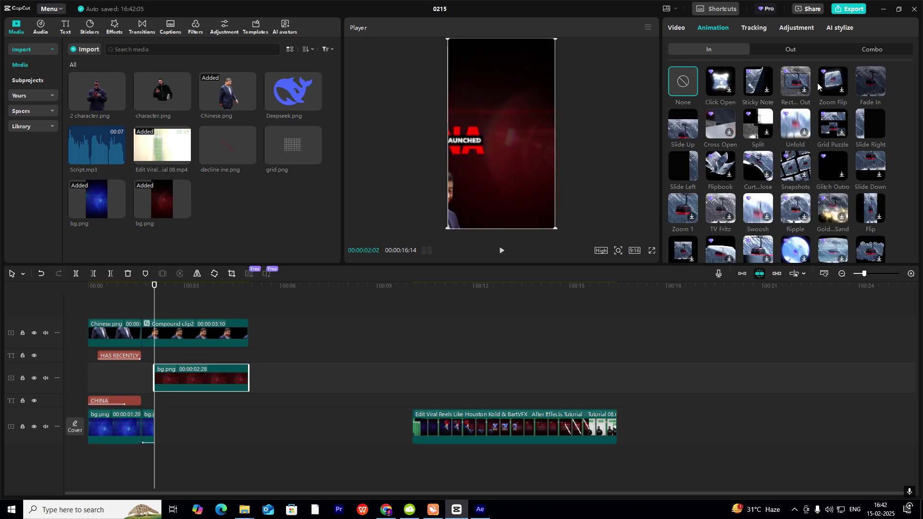
{"action": "left_click", "coordinate": [869, 82]}
{"action": "left_click", "coordinate": [911, 273]}
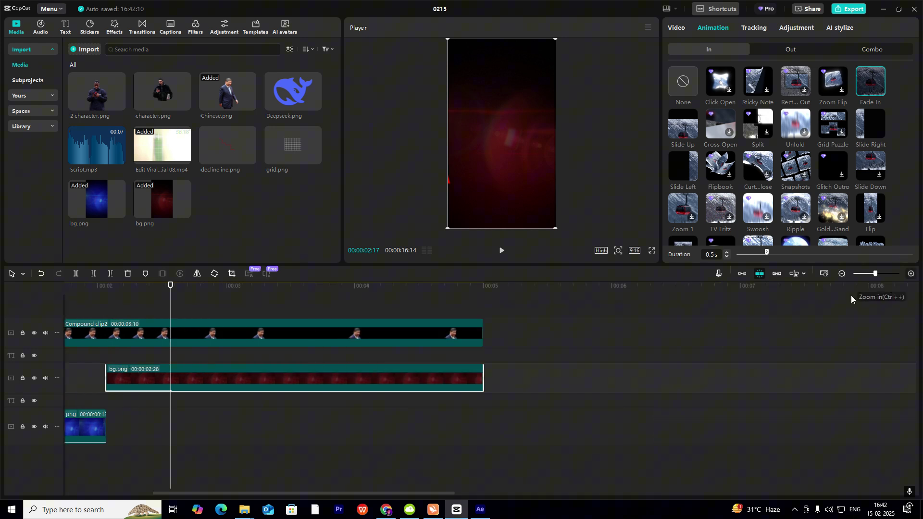
{"action": "left_click_drag", "start_coordinate": [203, 387], "coordinate": [169, 390]}
- Play the section around the split to check the fade from the blue to the red background
{"action": "left_click_drag", "start_coordinate": [109, 354], "coordinate": [302, 370]}
{"action": "key", "text": "space"}
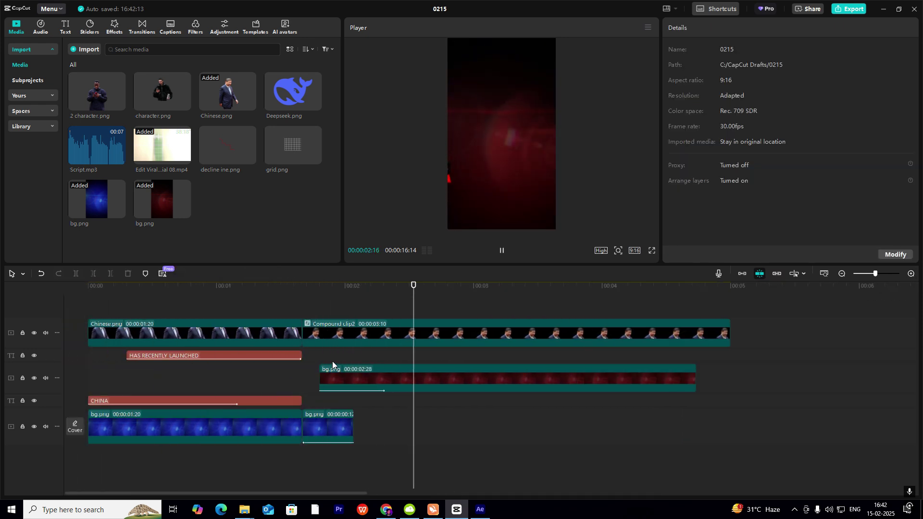
{"action": "left_click", "coordinate": [302, 374]}
{"action": "key", "text": "space"}
- Replay the opening through the background change, past the start of the red bg.png section
{"action": "key", "text": "space"}
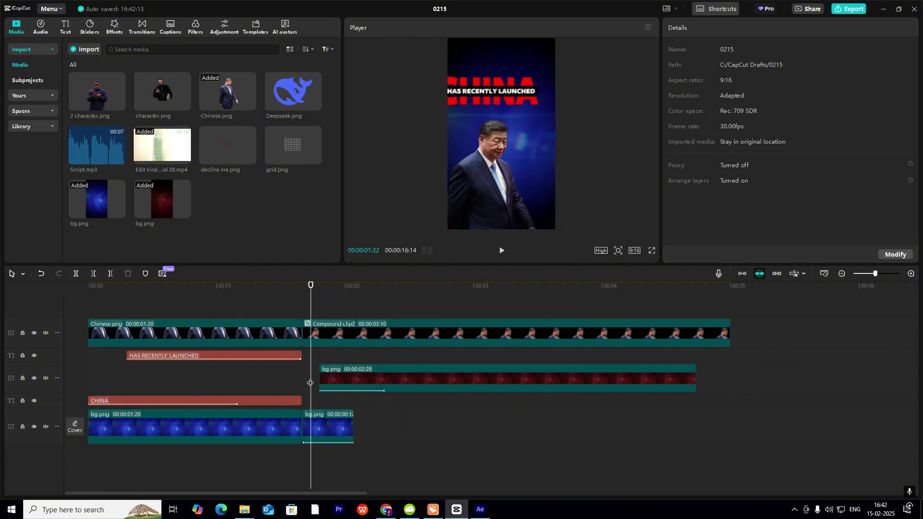
{"action": "left_click", "coordinate": [299, 388]}
{"action": "key", "text": "space"}
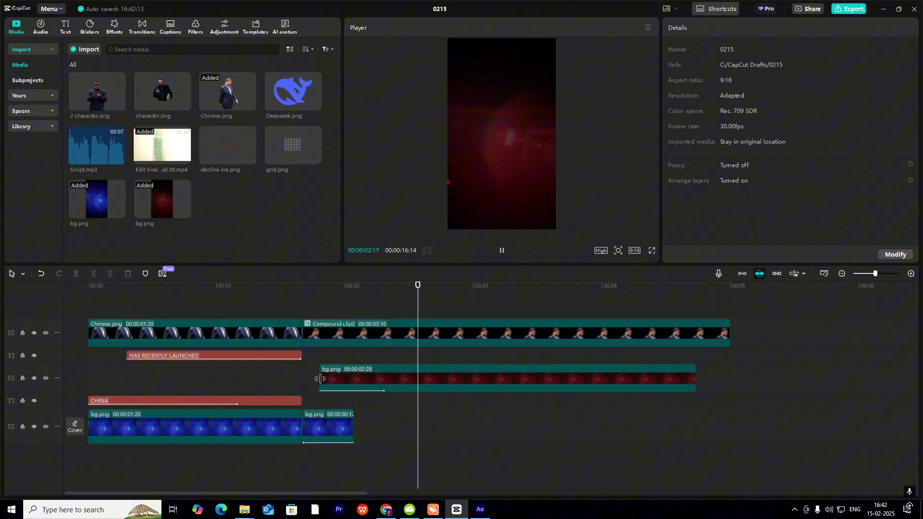
{"action": "key", "text": "space"}
{"action": "left_click", "coordinate": [298, 383]}
{"action": "left_click_drag", "start_coordinate": [299, 383], "coordinate": [16, 372]}
{"action": "key", "text": "space"}
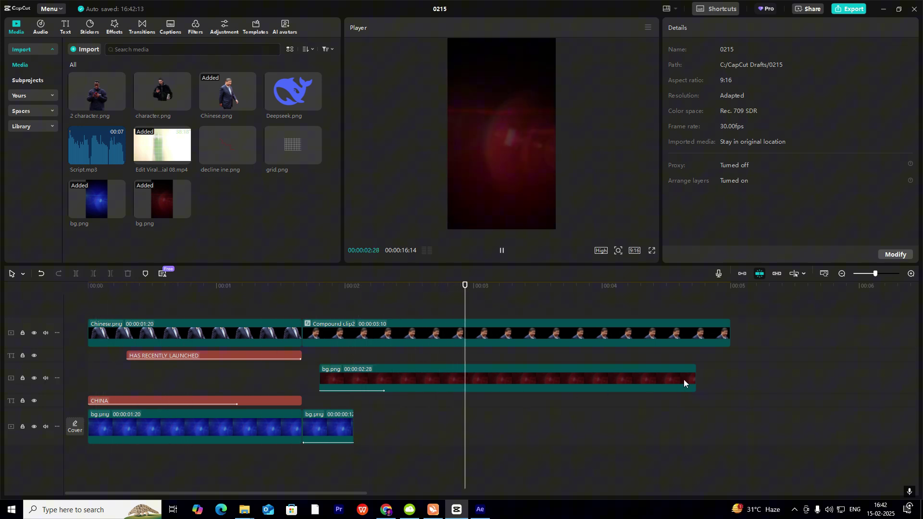
{"action": "key", "text": "space"}
- Extend the end of the red bg.png clip to a duration of 00:00:04:06
{"action": "left_click_drag", "start_coordinate": [695, 379], "coordinate": [859, 379]}
{"action": "left_click", "coordinate": [842, 274]}
{"action": "left_click", "coordinate": [843, 274]}
- Split the compound clip at its second keyframe, 00:00:03:05, and delete the remainder after the split
{"action": "left_click", "coordinate": [432, 379]}
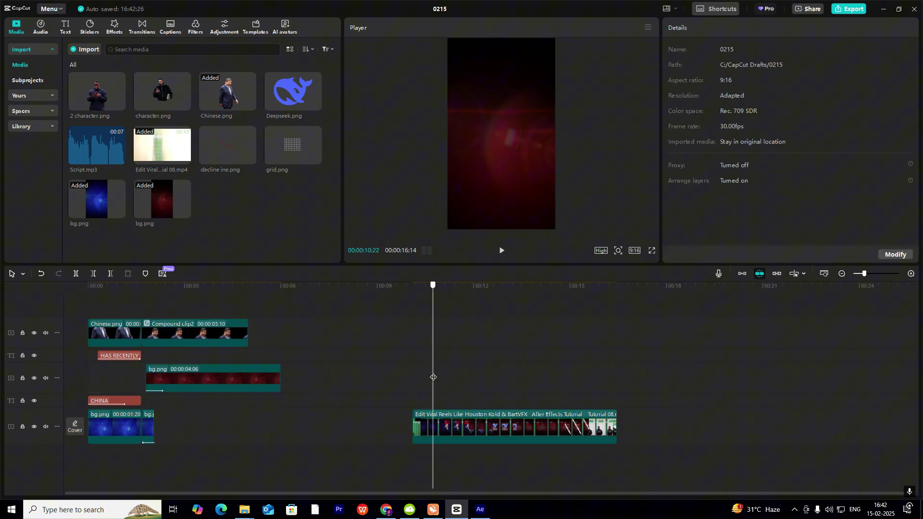
{"action": "left_click_drag", "start_coordinate": [433, 378], "coordinate": [186, 379]}
{"action": "left_click", "coordinate": [219, 330]}
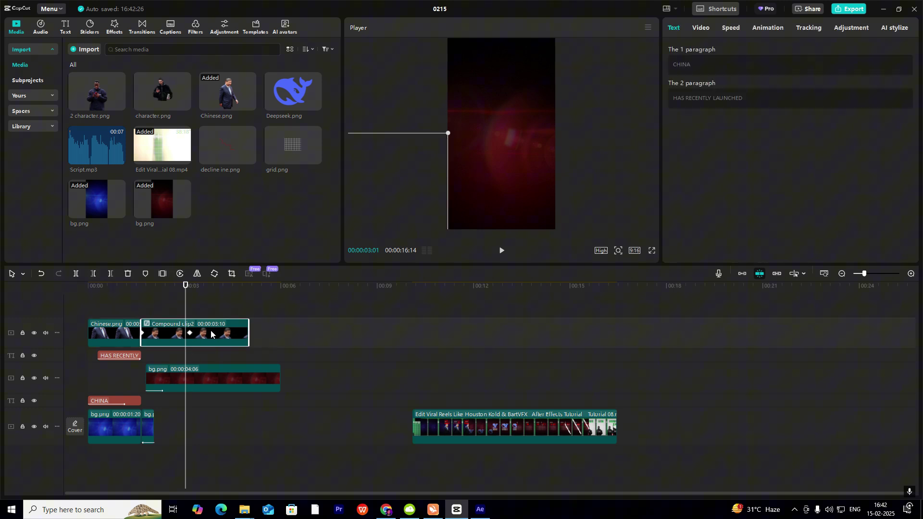
{"action": "left_click", "coordinate": [187, 318]}
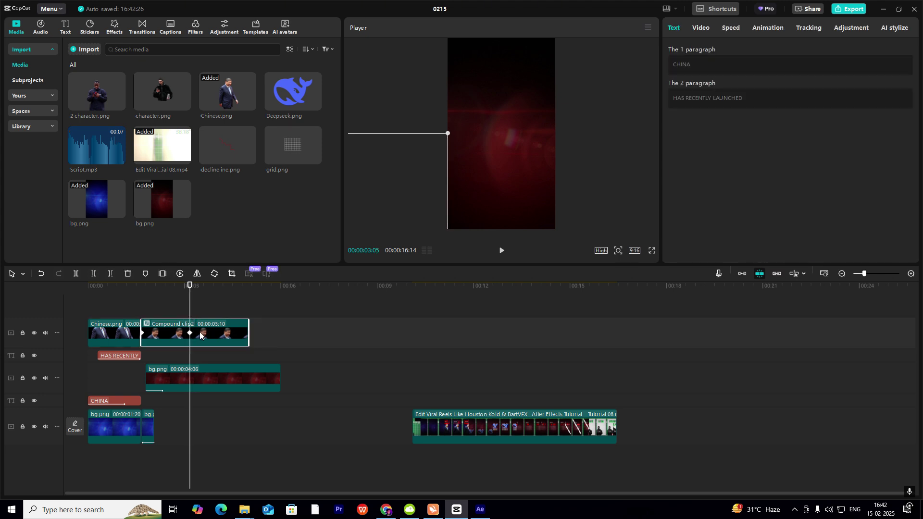
{"action": "key", "text": "ctrl+b"}
{"action": "key", "text": "Delete"}
- Check the whale's entrance in the reference clip and add Deepseek.png on a new uppermost track starting at 00:00:02:08
{"action": "left_click_drag", "start_coordinate": [154, 307], "coordinate": [473, 414]}
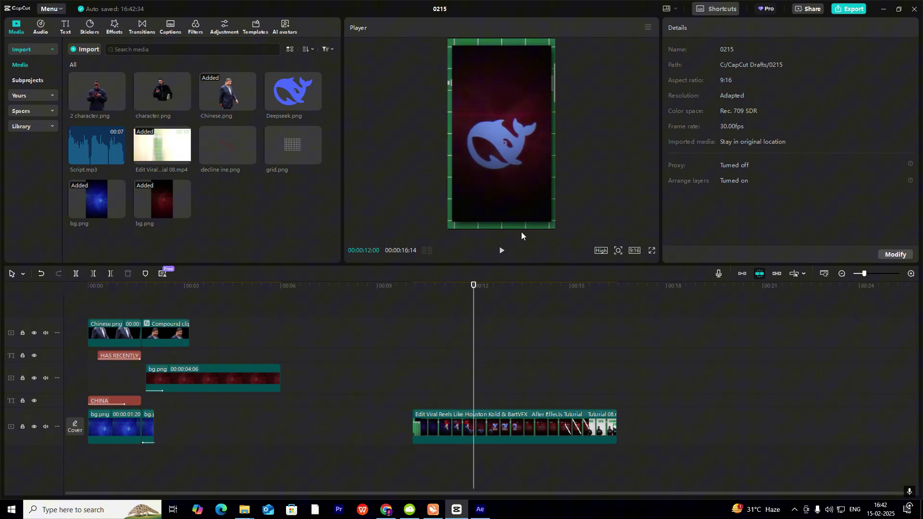
{"action": "left_click_drag", "start_coordinate": [478, 344], "coordinate": [488, 349]}
{"action": "left_click_drag", "start_coordinate": [319, 104], "coordinate": [192, 339]}
{"action": "left_click", "coordinate": [161, 313]}
{"action": "left_click_drag", "start_coordinate": [161, 313], "coordinate": [154, 313]}
{"action": "left_click_drag", "start_coordinate": [226, 340], "coordinate": [187, 325]}
{"action": "left_click", "coordinate": [183, 327]}
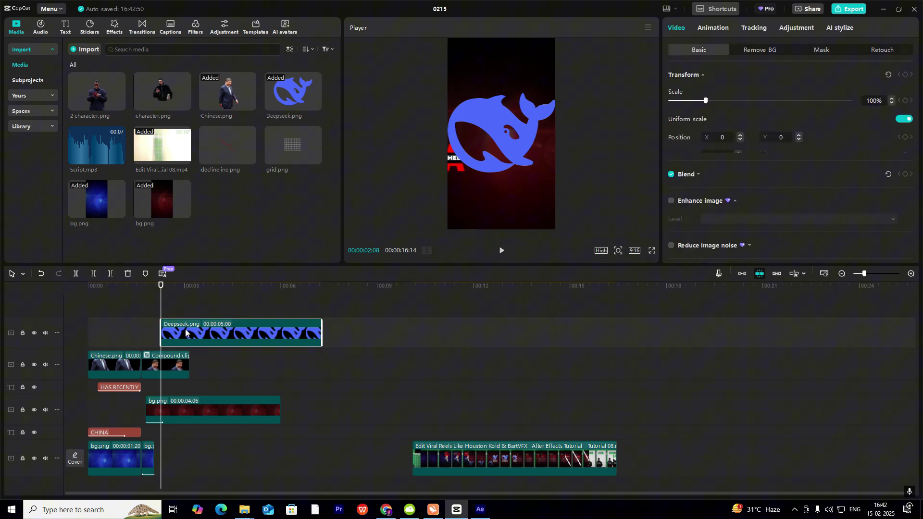
- Scale the whale to 77% and keyframe its transform to rise from Y -2610 at 00:00:02:08 to the centre at 00:00:03:05
{"action": "left_click_drag", "start_coordinate": [556, 80], "coordinate": [540, 98]}
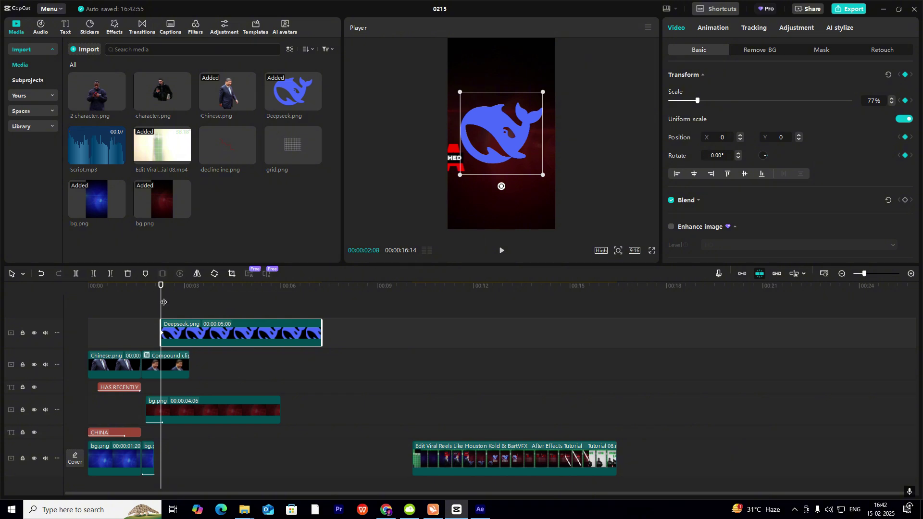
{"action": "left_click_drag", "start_coordinate": [164, 302], "coordinate": [189, 311]}
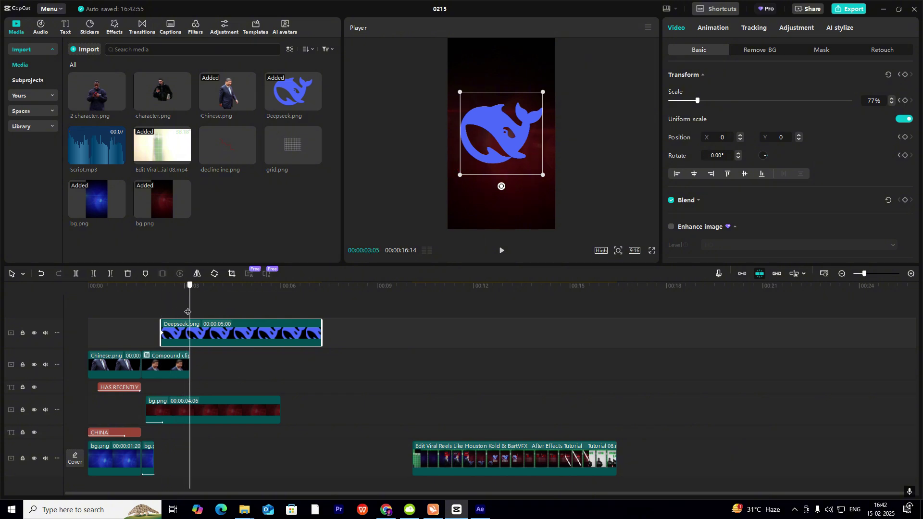
{"action": "left_click", "coordinate": [898, 75]}
{"action": "left_click_drag", "start_coordinate": [480, 156], "coordinate": [491, 279]}
- Apply the Cubic Out preset curve to the whale's Y position keyframes and close the keyframe graph
{"action": "key", "text": "alt+k"}
{"action": "left_click", "coordinate": [911, 273]}
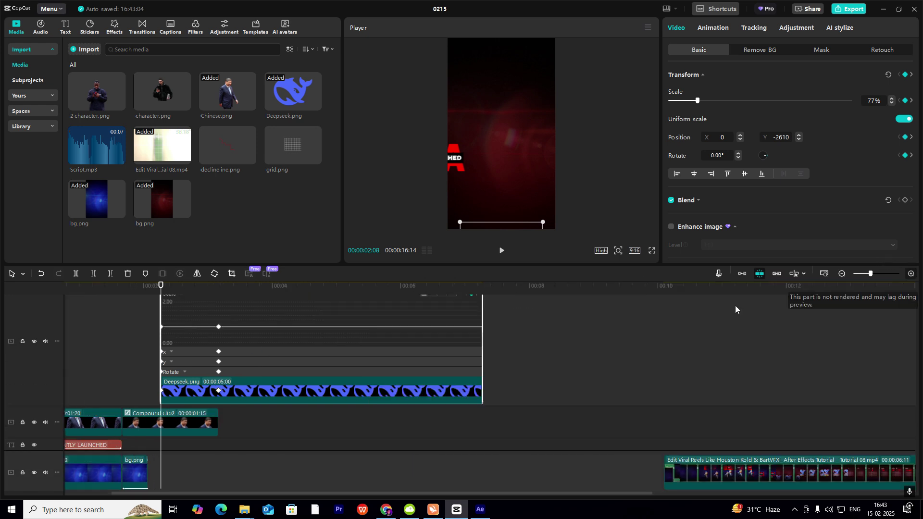
{"action": "left_click", "coordinate": [264, 351]}
{"action": "left_click", "coordinate": [244, 396]}
{"action": "left_click", "coordinate": [219, 358]}
{"action": "left_click", "coordinate": [422, 347]}
{"action": "left_click", "coordinate": [474, 409]}
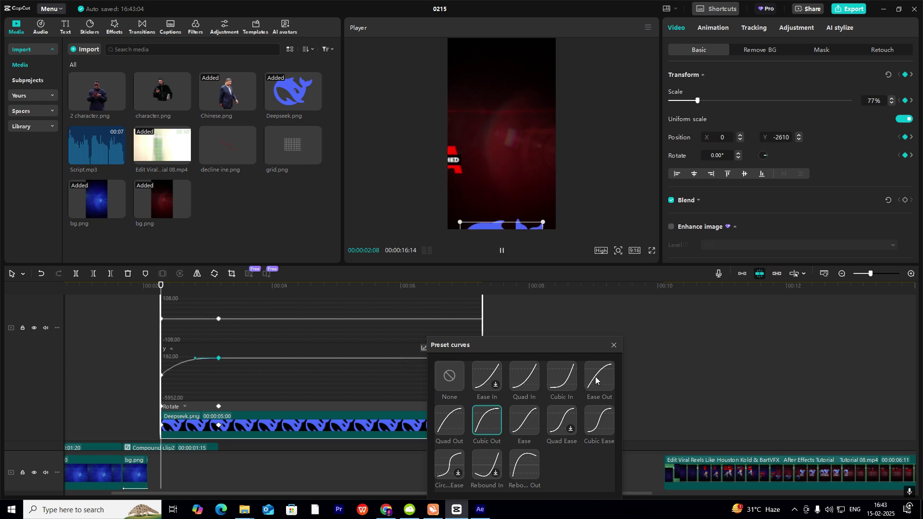
{"action": "left_click", "coordinate": [613, 345]}
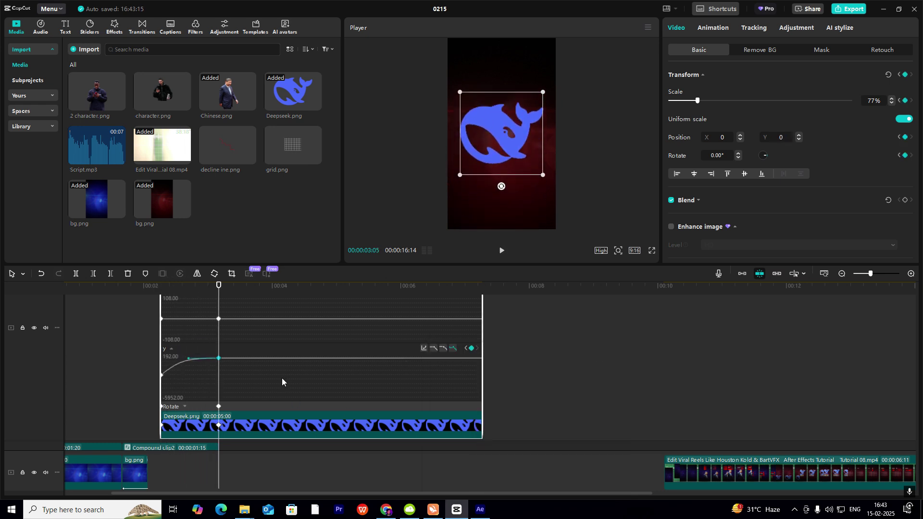
{"action": "key", "text": "alt+k"}
- Play the whale's rise from 00:00:02:08 to check the eased motion
{"action": "left_click", "coordinate": [172, 301]}
{"action": "left_click_drag", "start_coordinate": [172, 303], "coordinate": [161, 306]}
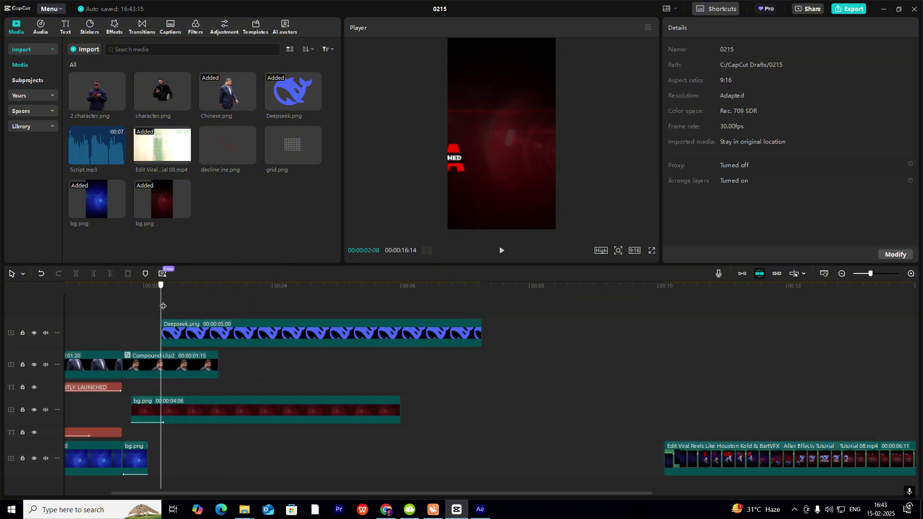
{"action": "key", "text": "space"}
{"action": "key", "text": "space"}
{"action": "left_click", "coordinate": [222, 333]}
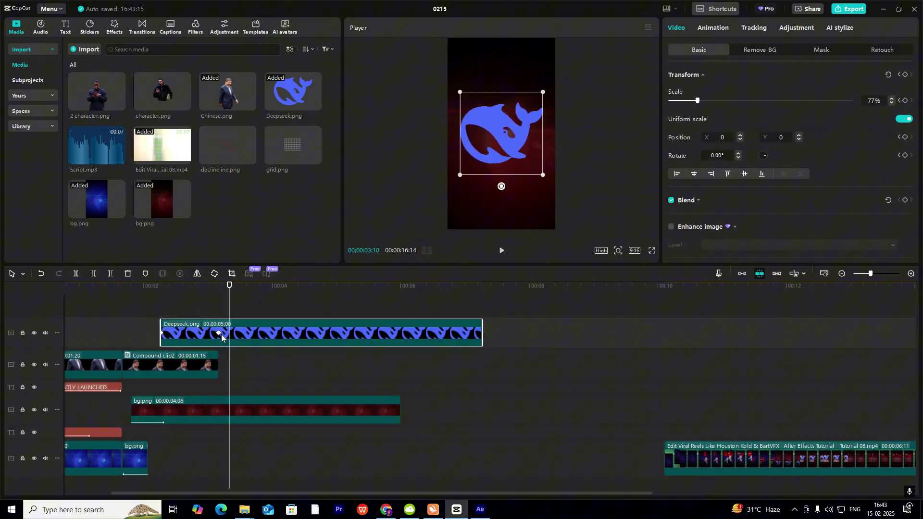
{"action": "left_click", "coordinate": [180, 302]}
{"action": "left_click", "coordinate": [163, 309]}
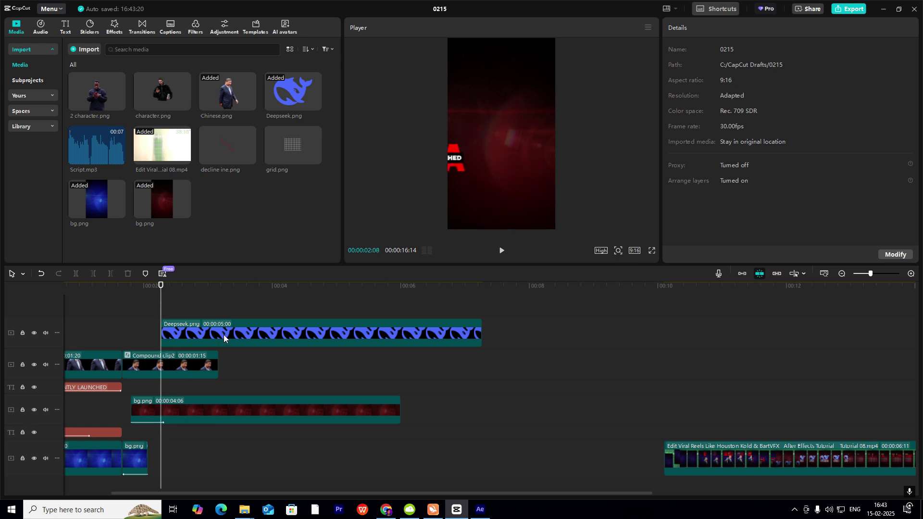
{"action": "key", "text": "space"}
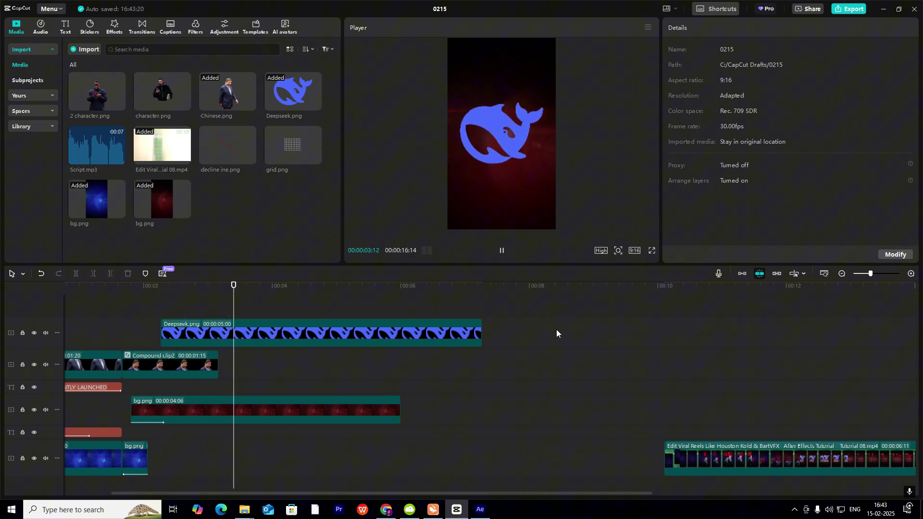
- Duplicate the CHINA title and place the copy on a new track below Deepseek.png, just after the trimmed compound clip ends
{"action": "left_click", "coordinate": [841, 273]}
{"action": "left_click_drag", "start_coordinate": [439, 385], "coordinate": [465, 423]}
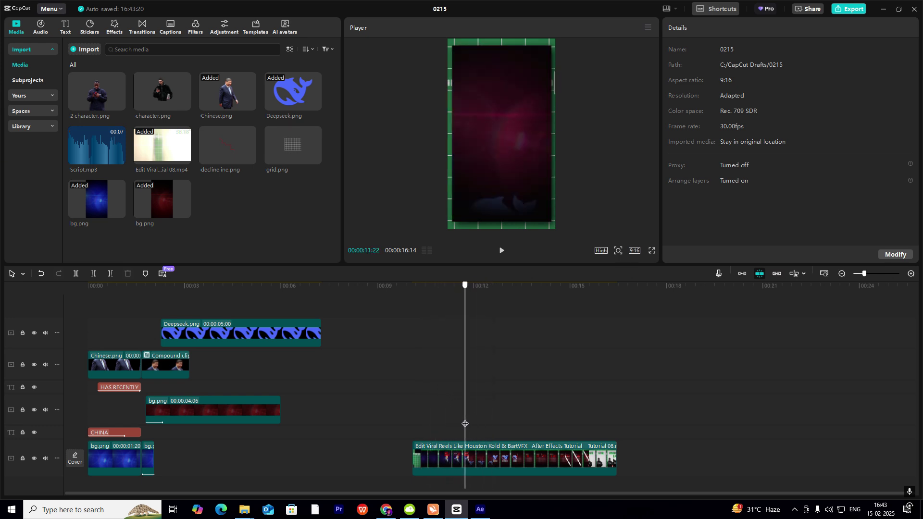
{"action": "left_click", "coordinate": [113, 389]}
{"action": "left_click", "coordinate": [108, 431]}
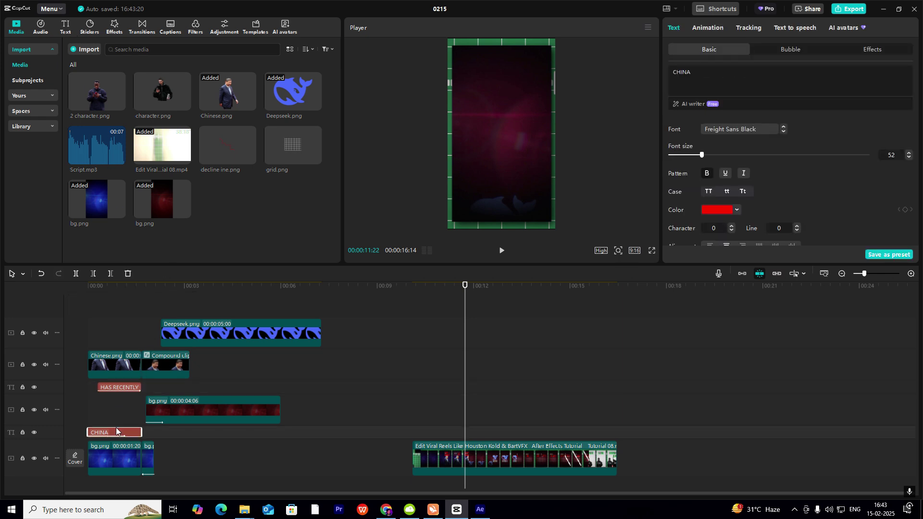
{"action": "key", "text": "ctrl+v"}
{"action": "left_click_drag", "start_coordinate": [483, 431], "coordinate": [215, 345]}
- Change the copied title's text to DEEPSEEK AI in uppercase and set its colour to white
{"action": "left_click", "coordinate": [199, 302]}
{"action": "left_click", "coordinate": [224, 356]}
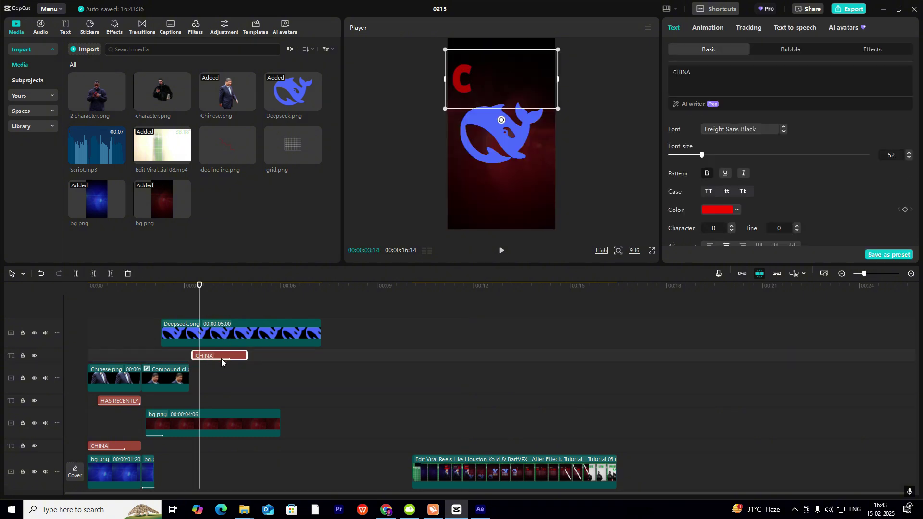
{"action": "left_click_drag", "start_coordinate": [742, 80], "coordinate": [495, 48]}
{"action": "type", "text": "de"}
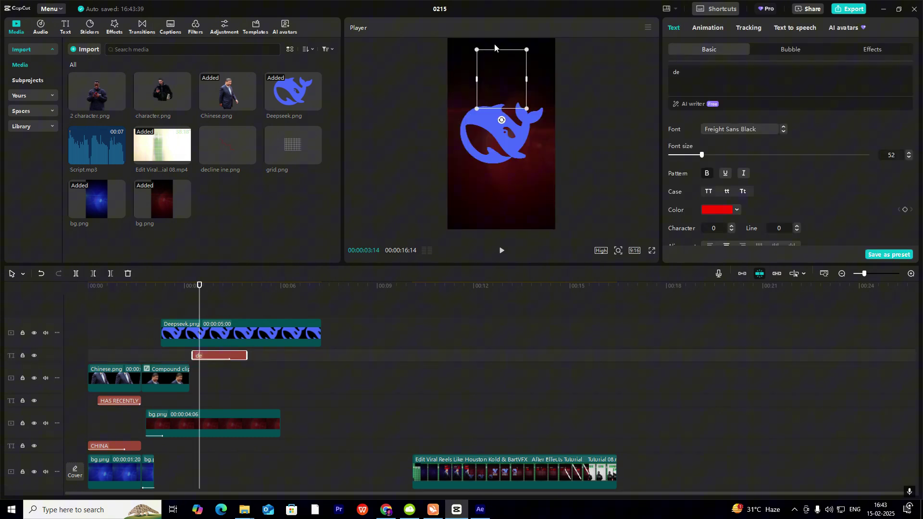
{"action": "type", "text": "epseek ai"}
{"action": "left_click", "coordinate": [709, 191]}
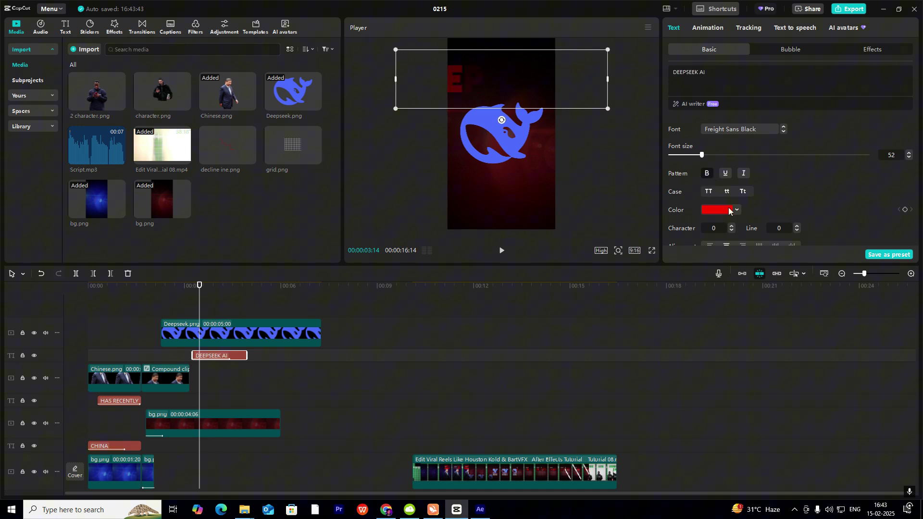
{"action": "left_click", "coordinate": [730, 211]}
- Shrink the DEEPSEEK AI title to fit the frame width and position it directly beneath the whale
{"action": "mouse_move", "coordinate": [785, 223]}
{"action": "left_mouse_down"}
{"action": "mouse_move", "coordinate": [517, 251]}
{"action": "mouse_move", "coordinate": [424, 102]}
{"action": "mouse_move", "coordinate": [512, 183]}
{"action": "mouse_move", "coordinate": [509, 86]}
{"action": "left_mouse_up"}
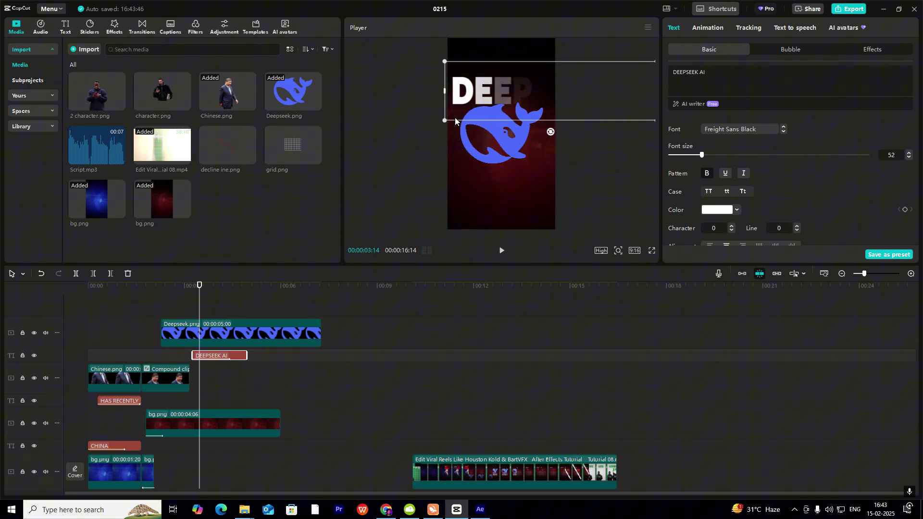
{"action": "left_click_drag", "start_coordinate": [454, 118], "coordinate": [510, 96]}
{"action": "left_click_drag", "start_coordinate": [443, 417], "coordinate": [206, 374]}
{"action": "left_click", "coordinate": [214, 355]}
{"action": "left_click_drag", "start_coordinate": [510, 91], "coordinate": [514, 178]}
{"action": "left_click_drag", "start_coordinate": [582, 158], "coordinate": [561, 164]}
{"action": "left_click_drag", "start_coordinate": [509, 178], "coordinate": [501, 177]}
- Replace the DEEPSEEK AI title's entrance animation with Fade In
{"action": "left_click", "coordinate": [707, 29]}
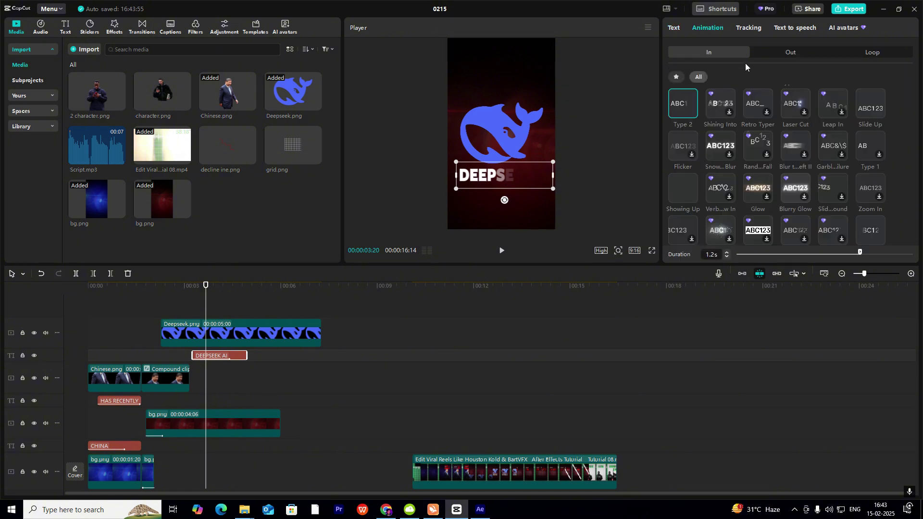
{"action": "scroll", "coordinate": [829, 116], "scroll_direction": "up", "scroll_amount": 1}
{"action": "left_click", "coordinate": [871, 102]}
- Centre the DEEPSEEK AI title under the whale, shift its clip about 0.4 s earlier, and play the result
{"action": "left_click_drag", "start_coordinate": [506, 180], "coordinate": [501, 179]}
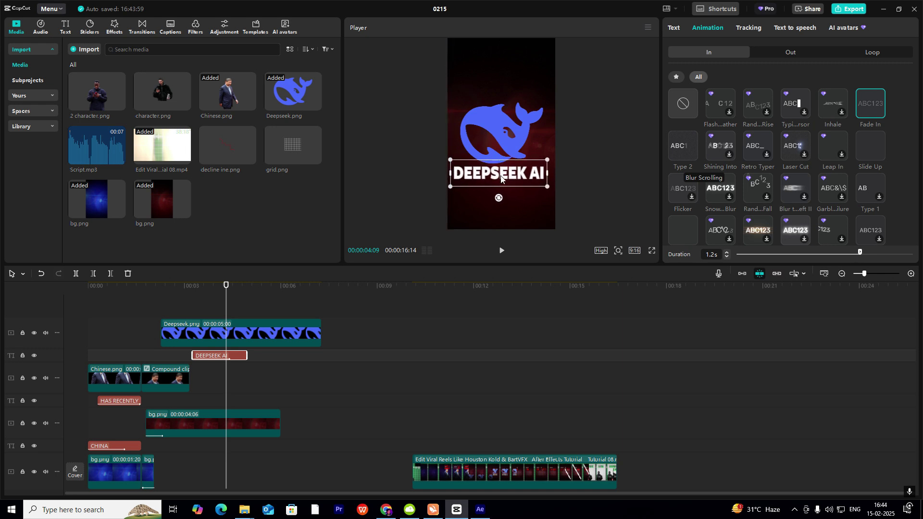
{"action": "left_click", "coordinate": [186, 310]}
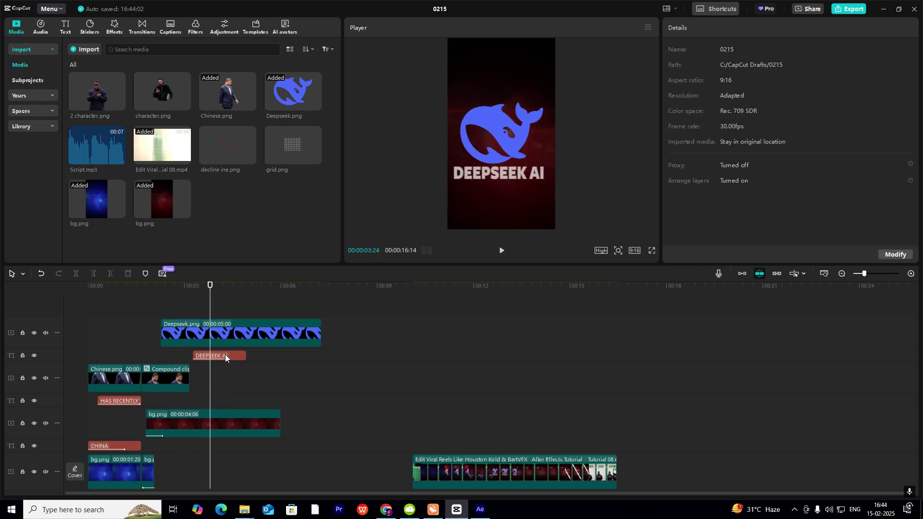
{"action": "left_click_drag", "start_coordinate": [224, 355], "coordinate": [210, 355]}
{"action": "left_click_drag", "start_coordinate": [488, 176], "coordinate": [489, 175]}
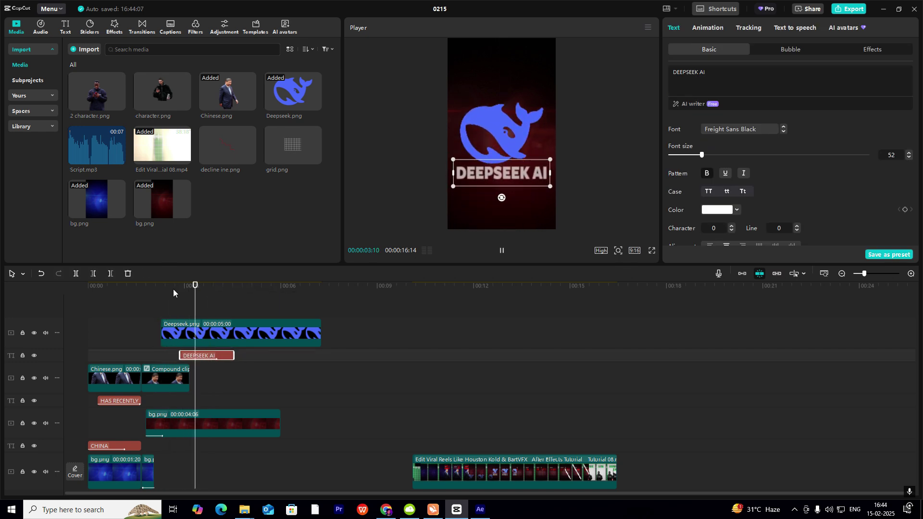
{"action": "left_click", "coordinate": [180, 308]}
{"action": "key", "text": "space"}
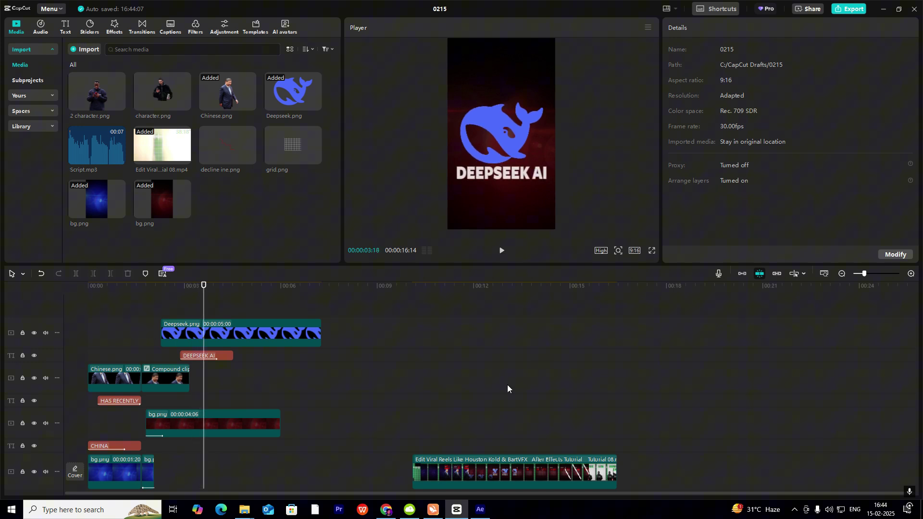
- Examine how the reference clip inverts its colours around the DEEPSEEK AI logo, between about 00:00:12:18 and 00:00:12:21
{"action": "left_click", "coordinate": [442, 394]}
{"action": "left_click_drag", "start_coordinate": [443, 394], "coordinate": [493, 411]}
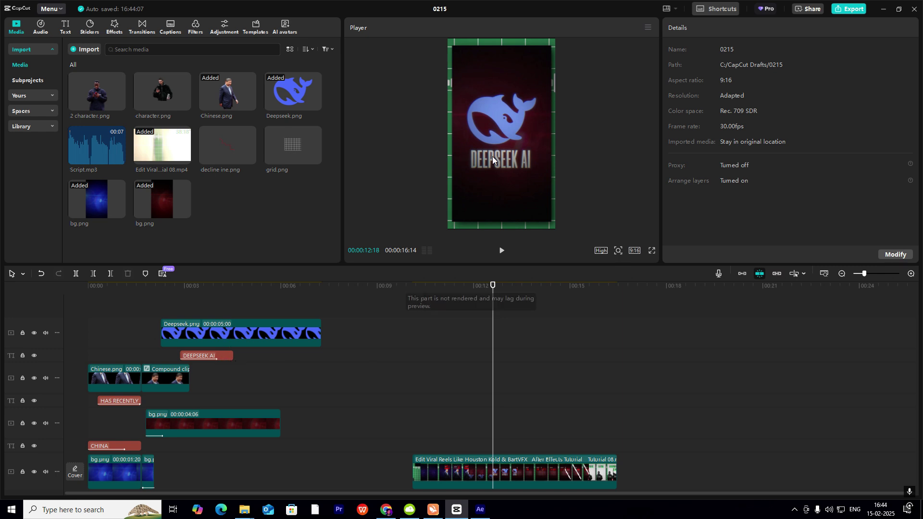
{"action": "mouse_move", "coordinate": [493, 380]}
{"action": "left_mouse_down"}
{"action": "mouse_move", "coordinate": [487, 387]}
{"action": "mouse_move", "coordinate": [505, 392]}
{"action": "mouse_move", "coordinate": [490, 388]}
{"action": "left_mouse_up"}
{"action": "left_click_drag", "start_coordinate": [490, 336], "coordinate": [496, 365]}
{"action": "scroll", "coordinate": [482, 348], "scroll_direction": "down", "scroll_amount": 1}
{"action": "key", "text": "space"}
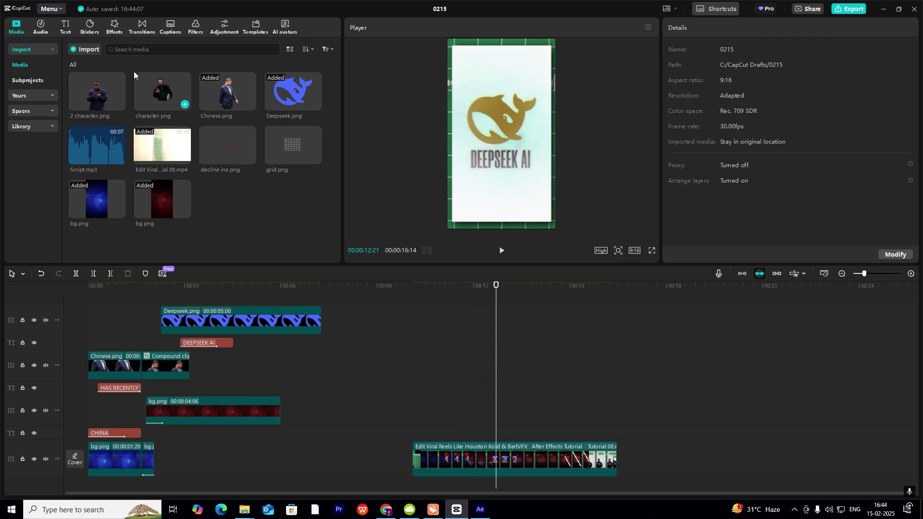
- Add a default text clip on a track below the DEEPSEEK AI title and replace its content with a solid black square symbol
{"action": "left_click", "coordinate": [67, 28]}
{"action": "left_click_drag", "start_coordinate": [84, 83], "coordinate": [206, 370]}
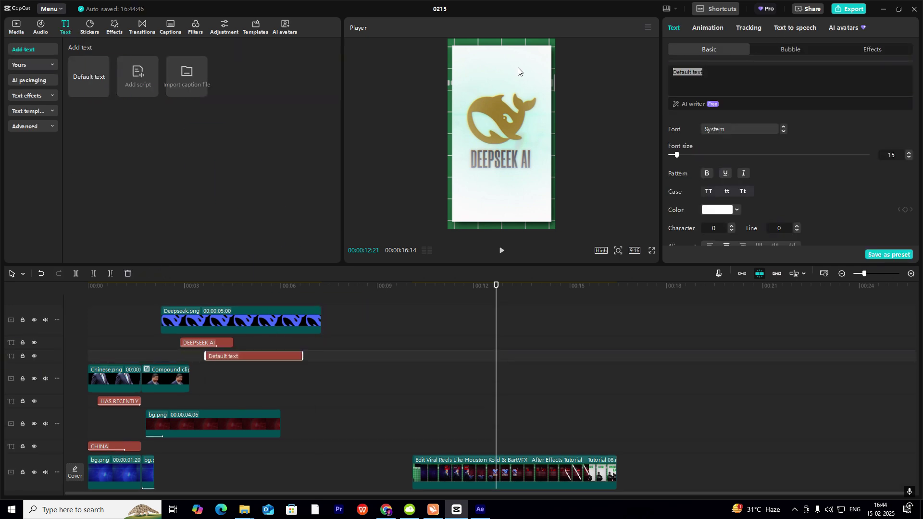
{"action": "key", "text": "super+period"}
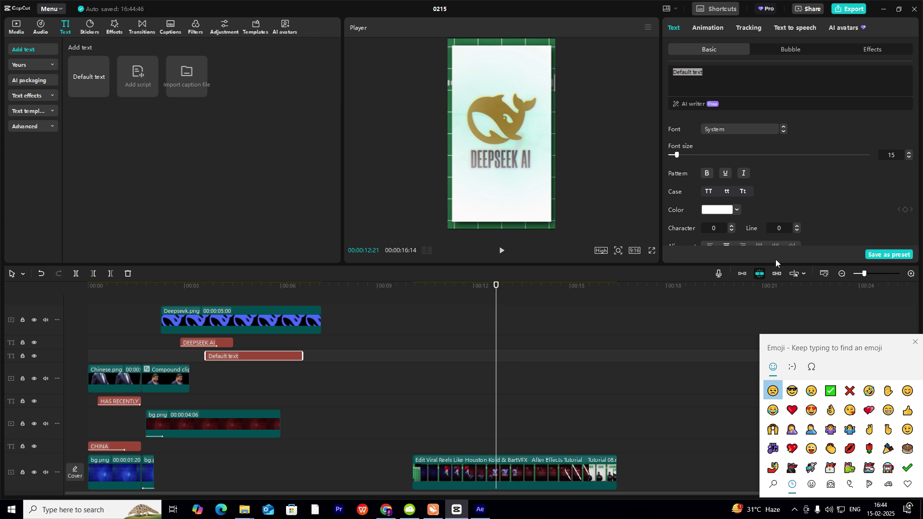
{"action": "left_click", "coordinate": [811, 368]}
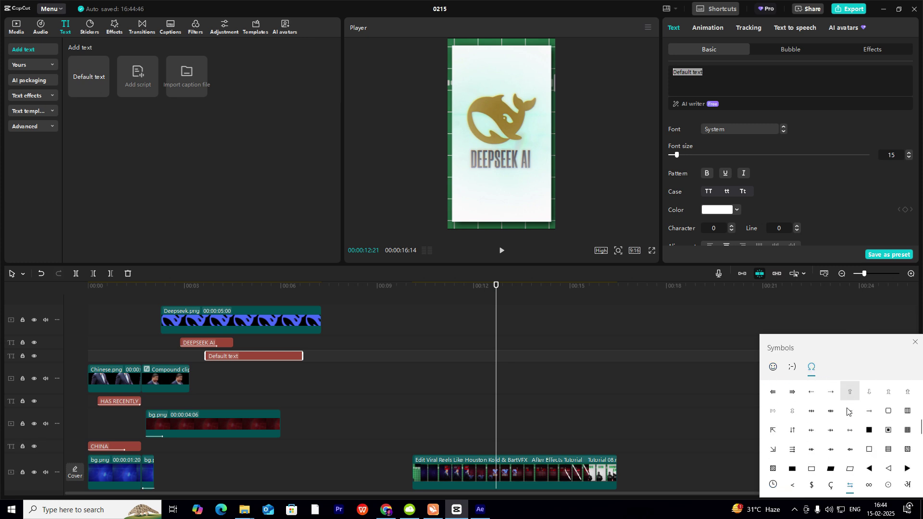
{"action": "left_click", "coordinate": [868, 402]}
{"action": "left_click", "coordinate": [721, 72]}
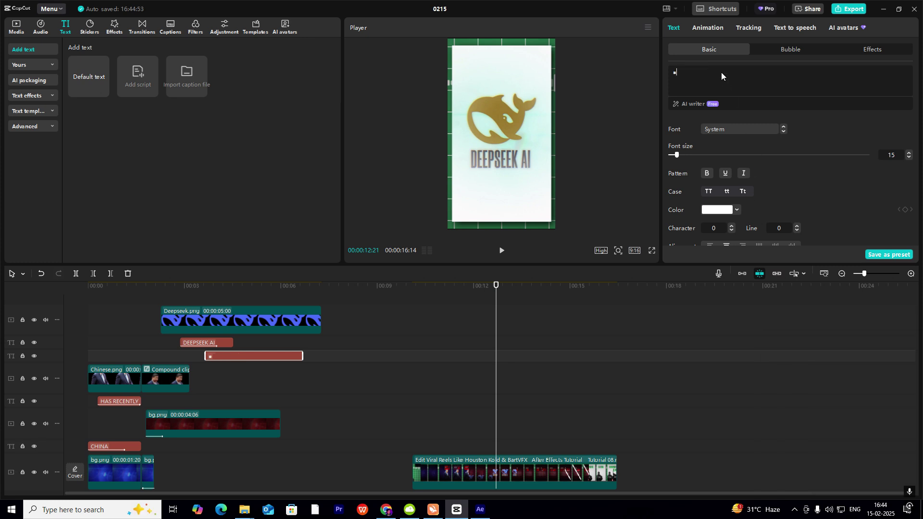
- Enlarge the square symbol's font size and set its scale to 500% so it fills the frame behind the whale
{"action": "left_click_drag", "start_coordinate": [496, 358], "coordinate": [248, 356]}
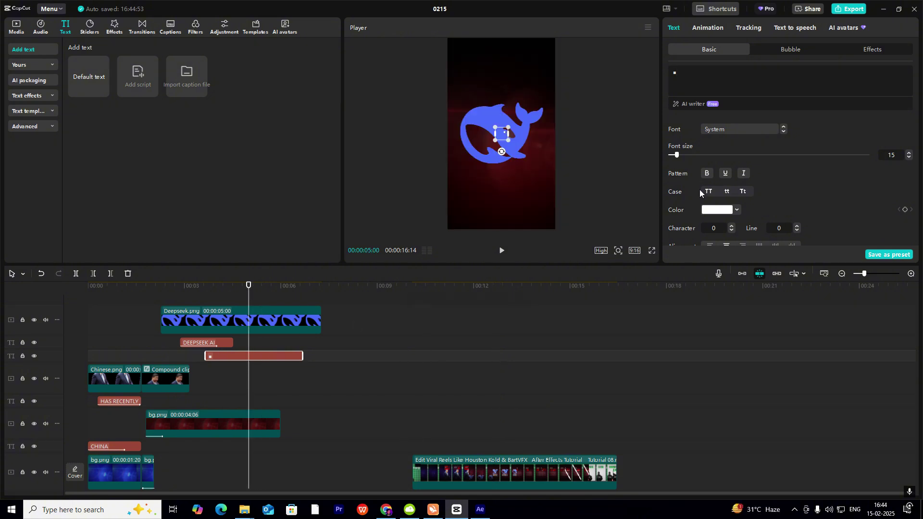
{"action": "left_click_drag", "start_coordinate": [688, 156], "coordinate": [734, 173]}
{"action": "scroll", "coordinate": [711, 180], "scroll_direction": "down", "scroll_amount": 7}
{"action": "scroll", "coordinate": [708, 179], "scroll_direction": "up", "scroll_amount": 3}
{"action": "left_click_drag", "start_coordinate": [705, 145], "coordinate": [856, 175]}
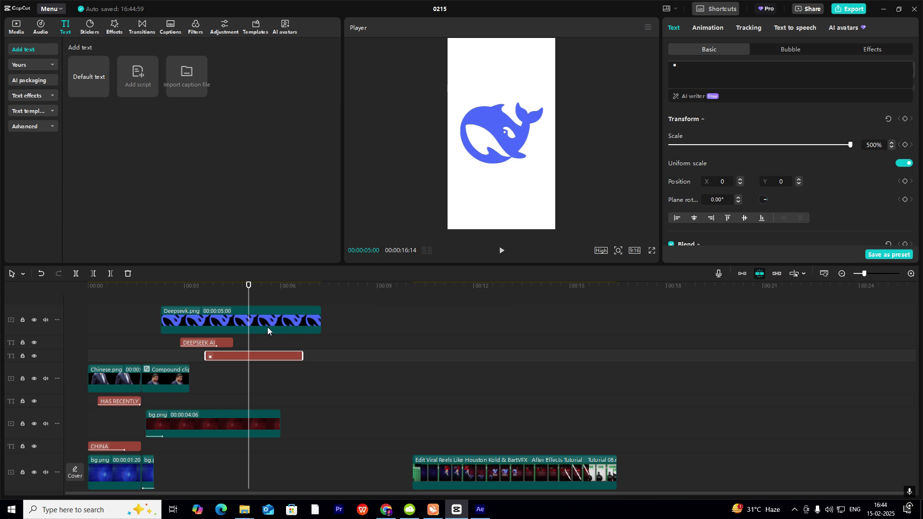
- Trim the end of the square symbol clip so it forms a white flash lasting only a few frames from 00:00:03:20
{"action": "left_click", "coordinate": [206, 374]}
{"action": "mouse_move", "coordinate": [207, 375]}
{"action": "left_mouse_down"}
{"action": "mouse_move", "coordinate": [186, 375]}
{"action": "mouse_move", "coordinate": [206, 382]}
{"action": "left_mouse_up"}
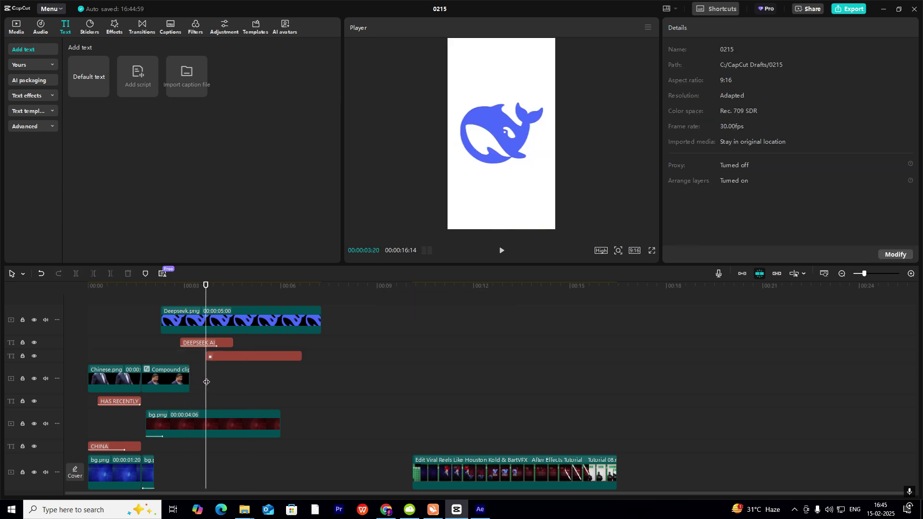
{"action": "key", "text": "Right"}
{"action": "key", "text": "Right"}
{"action": "key", "text": "Right"}
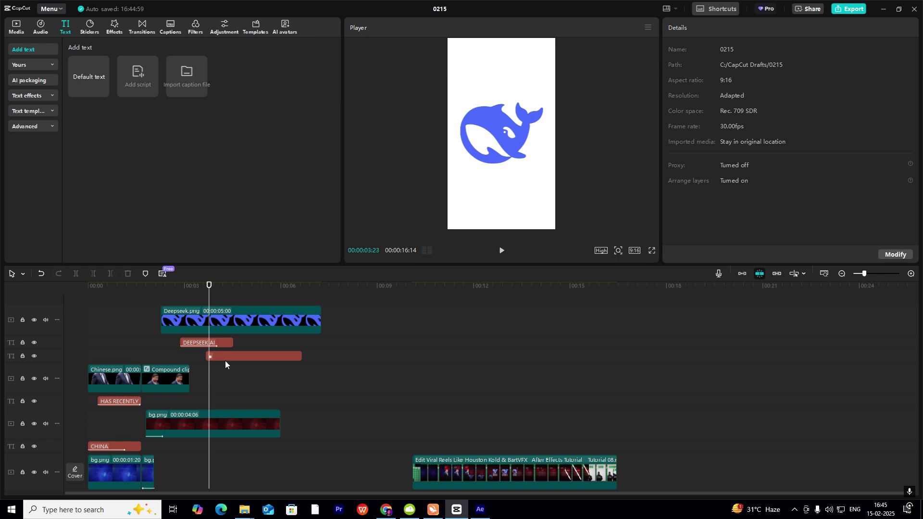
{"action": "left_click", "coordinate": [226, 359]}
{"action": "left_click", "coordinate": [356, 356]}
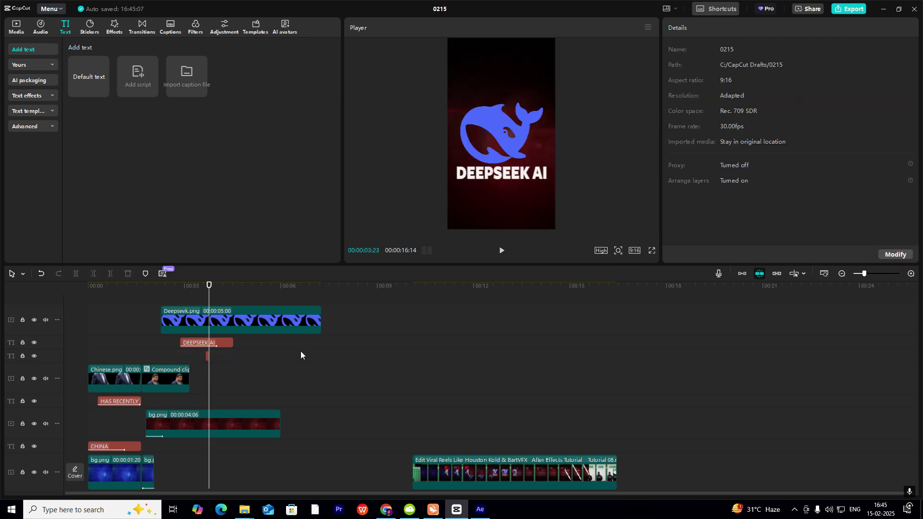
- Play the shortened white flash and compare it with the reference clip's inverted frame at 00:00:12:23
{"action": "left_click", "coordinate": [910, 273]}
{"action": "left_click", "coordinate": [176, 298]}
{"action": "key", "text": "space"}
{"action": "left_click", "coordinate": [205, 355]}
{"action": "key", "text": "space"}
{"action": "key", "text": "space"}
{"action": "left_click", "coordinate": [842, 273]}
{"action": "left_click_drag", "start_coordinate": [181, 297], "coordinate": [234, 327]}
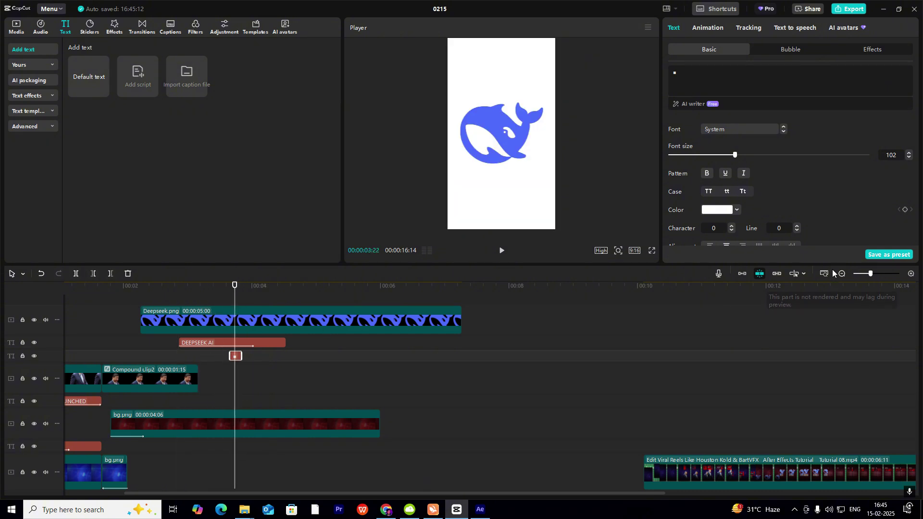
{"action": "left_click", "coordinate": [721, 408]}
{"action": "left_click_drag", "start_coordinate": [724, 407], "coordinate": [816, 477]}
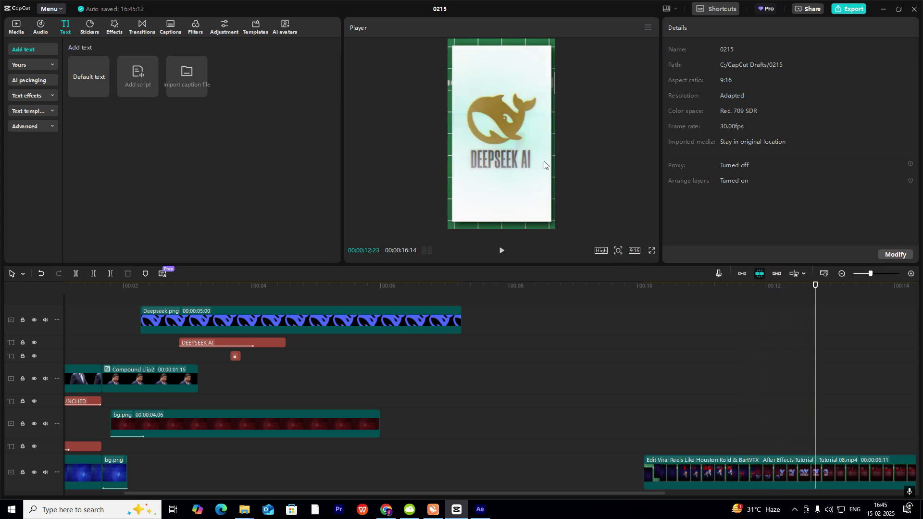
- Split the DEEPSEEK AI title at 00:00:03:20 and set the second part's text colour to black (000000)
{"action": "left_click_drag", "start_coordinate": [214, 292], "coordinate": [233, 307]}
{"action": "left_click", "coordinate": [243, 342]}
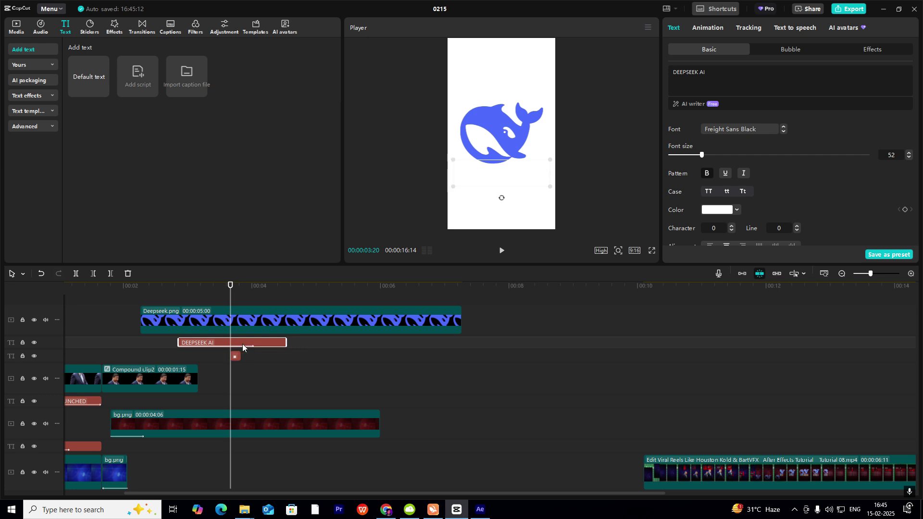
{"action": "key", "text": "ctrl+b"}
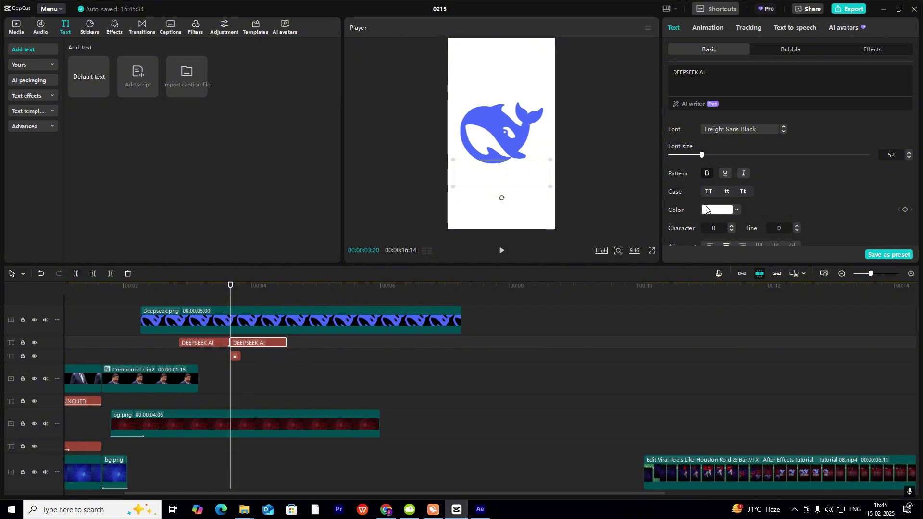
{"action": "left_click", "coordinate": [720, 212]}
{"action": "left_click_drag", "start_coordinate": [734, 245], "coordinate": [542, 402]}
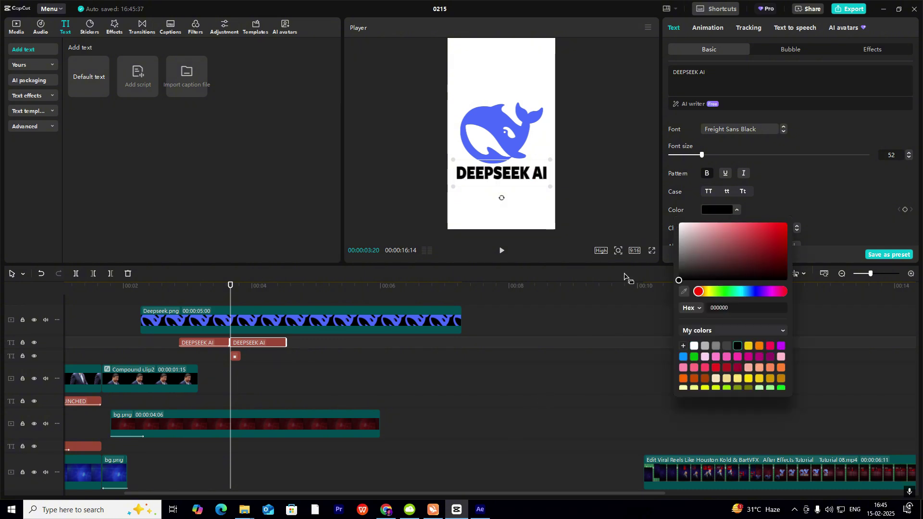
- Check the flash against the reference, and trim the black title and the whale clip to end with it at 00:00:03:25
{"action": "left_click", "coordinate": [216, 371]}
{"action": "key", "text": "space"}
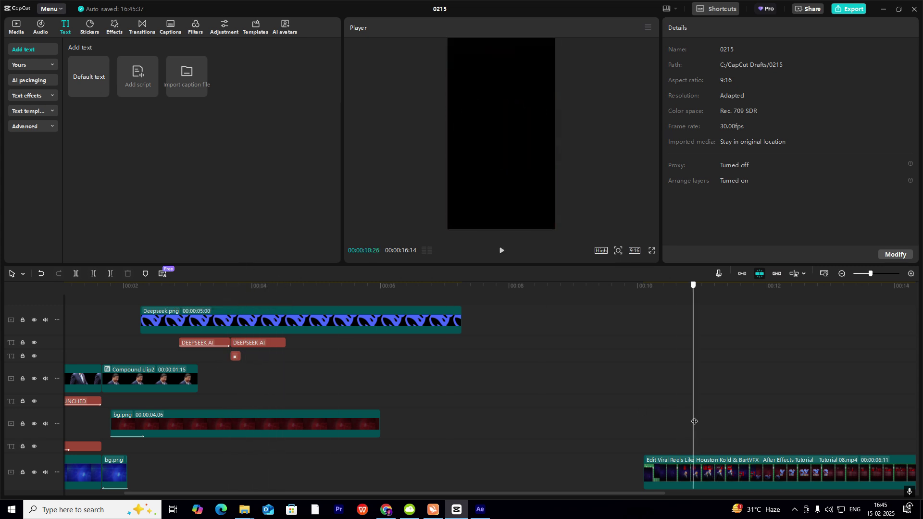
{"action": "left_click", "coordinate": [821, 452]}
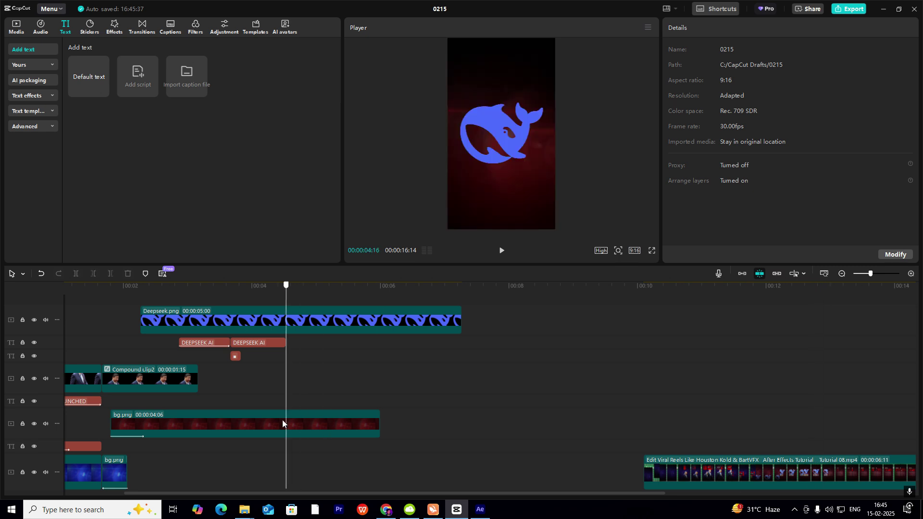
{"action": "left_click", "coordinate": [240, 411]}
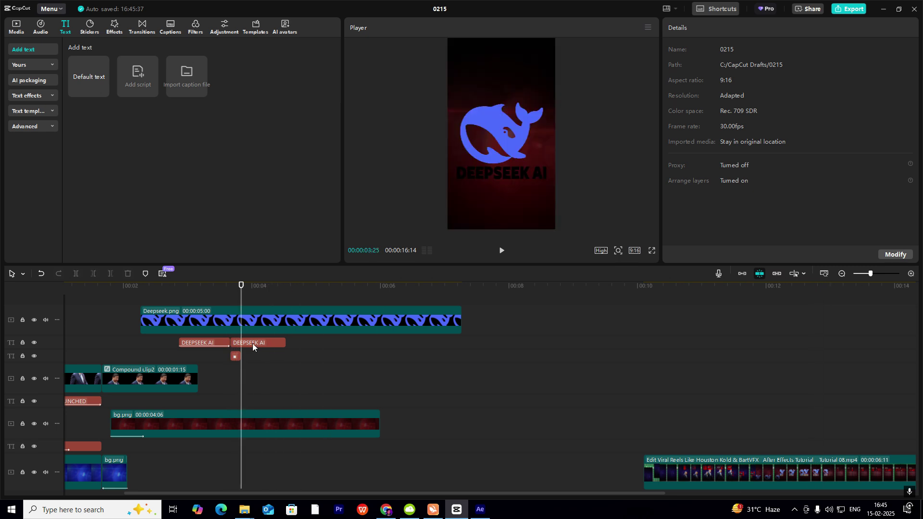
{"action": "left_click", "coordinate": [252, 343]}
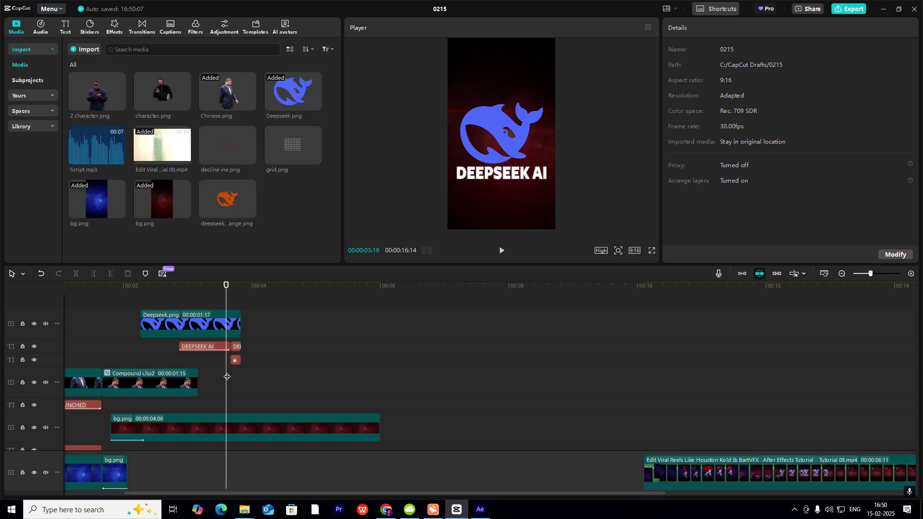
- Replace the blue whale from 00:00:03:20 with the orange DeepSeek image, trimmed to the flash's end and placed above the black title
{"action": "left_click", "coordinate": [238, 319]}
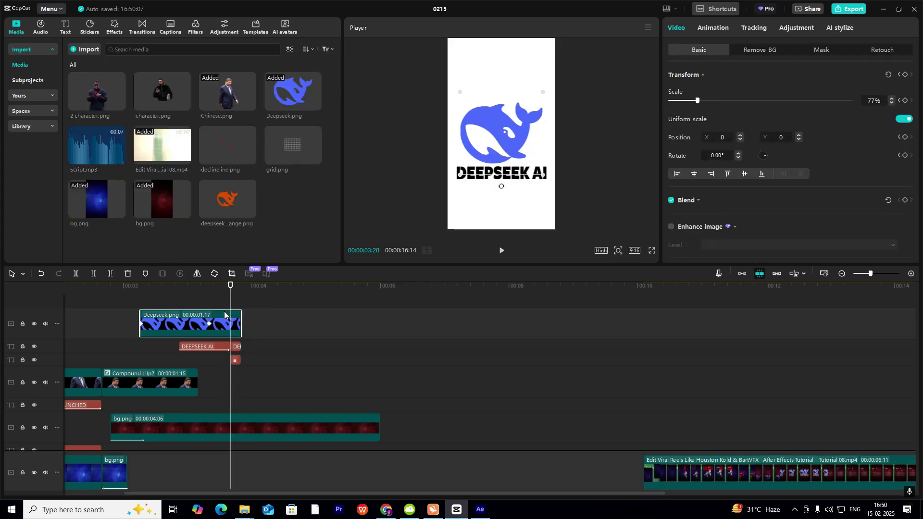
{"action": "key", "text": "ctrl+b"}
{"action": "key", "text": "Delete"}
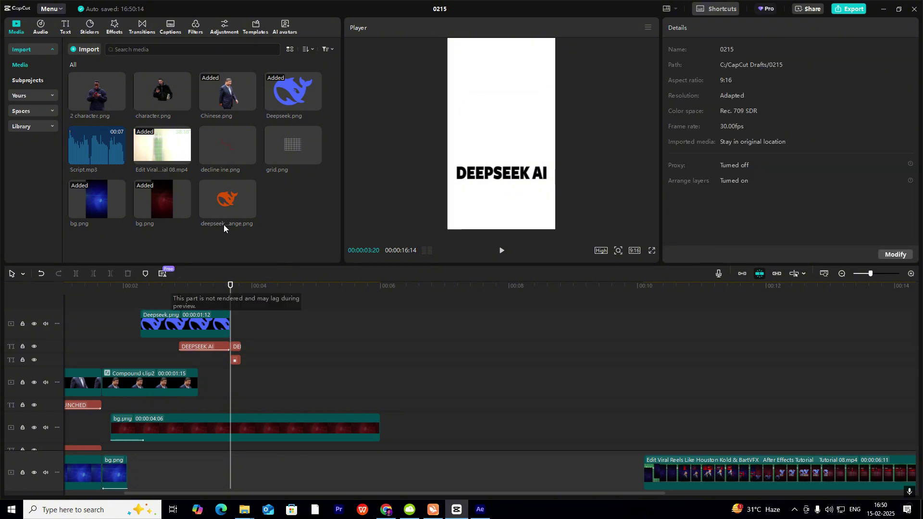
{"action": "left_click_drag", "start_coordinate": [222, 218], "coordinate": [241, 319]}
{"action": "left_click_drag", "start_coordinate": [551, 323], "coordinate": [241, 323]}
{"action": "left_click_drag", "start_coordinate": [495, 150], "coordinate": [494, 148]}
{"action": "mouse_move", "coordinate": [226, 308]}
{"action": "left_mouse_down"}
{"action": "mouse_move", "coordinate": [253, 308]}
{"action": "mouse_move", "coordinate": [222, 307]}
{"action": "mouse_move", "coordinate": [230, 307]}
{"action": "left_mouse_up"}
{"action": "left_click", "coordinate": [235, 324]}
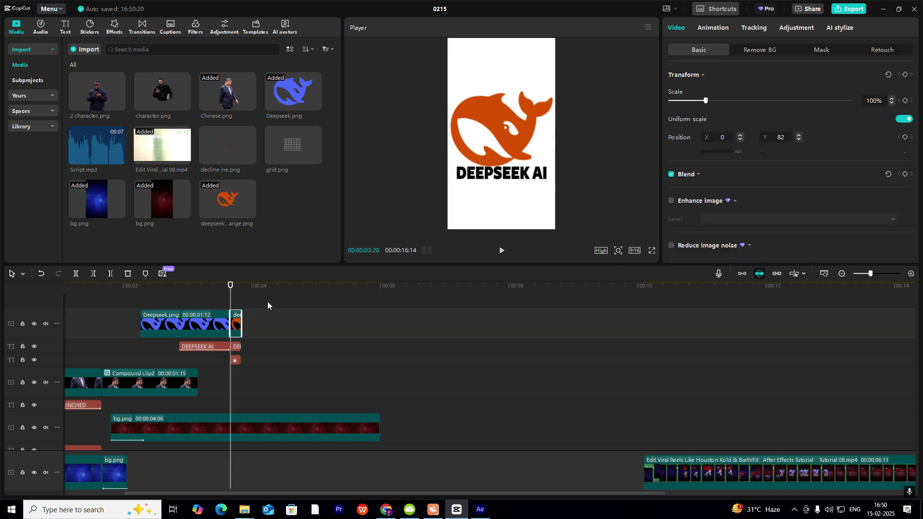
- Scale the orange whale to slightly below 95% so it matches the blue whale's size, and play the colour switch
{"action": "left_click", "coordinate": [209, 308]}
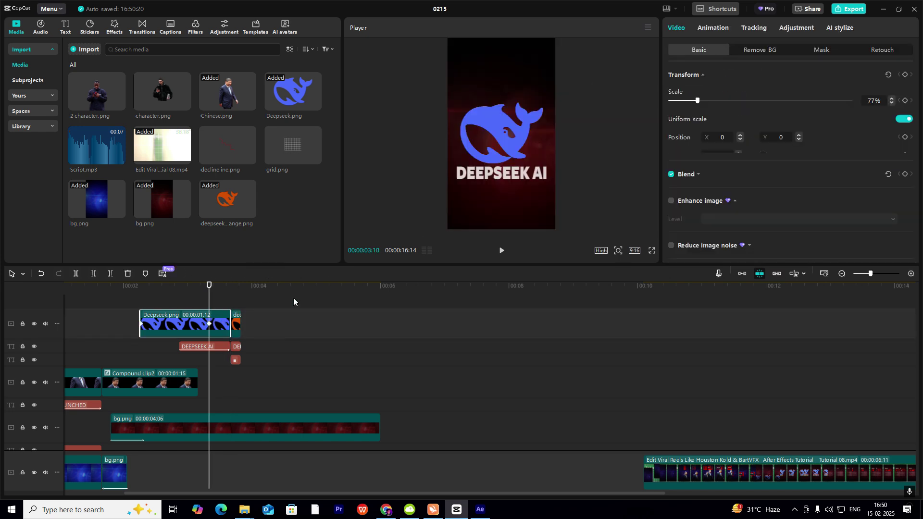
{"action": "left_click", "coordinate": [233, 307]}
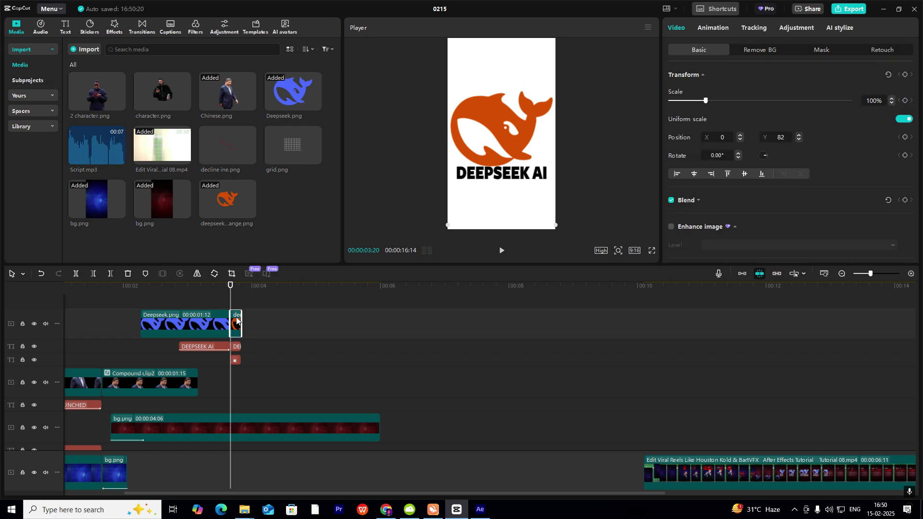
{"action": "left_click", "coordinate": [869, 101]}
{"action": "type", "text": "77"}
{"action": "mouse_move", "coordinate": [230, 296]}
{"action": "left_mouse_down"}
{"action": "mouse_move", "coordinate": [235, 300]}
{"action": "mouse_move", "coordinate": [218, 305]}
{"action": "mouse_move", "coordinate": [230, 308]}
{"action": "left_mouse_up"}
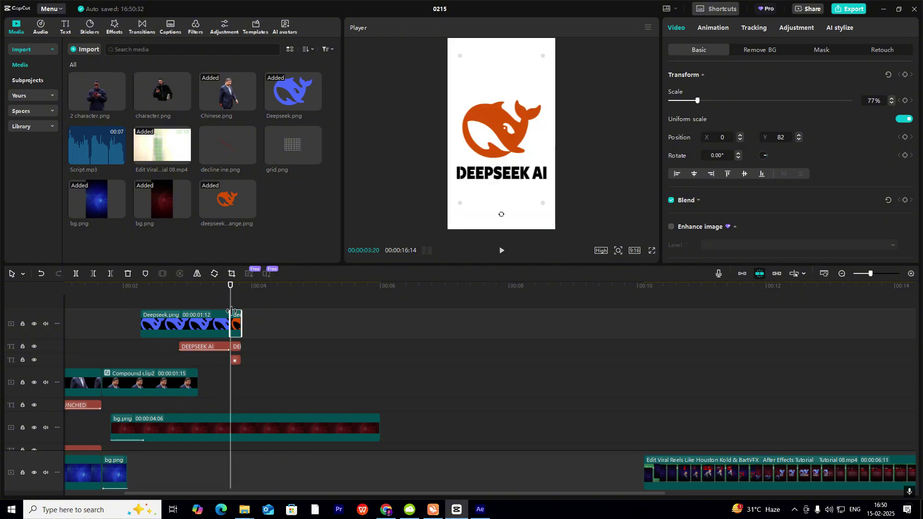
{"action": "left_click", "coordinate": [705, 100]}
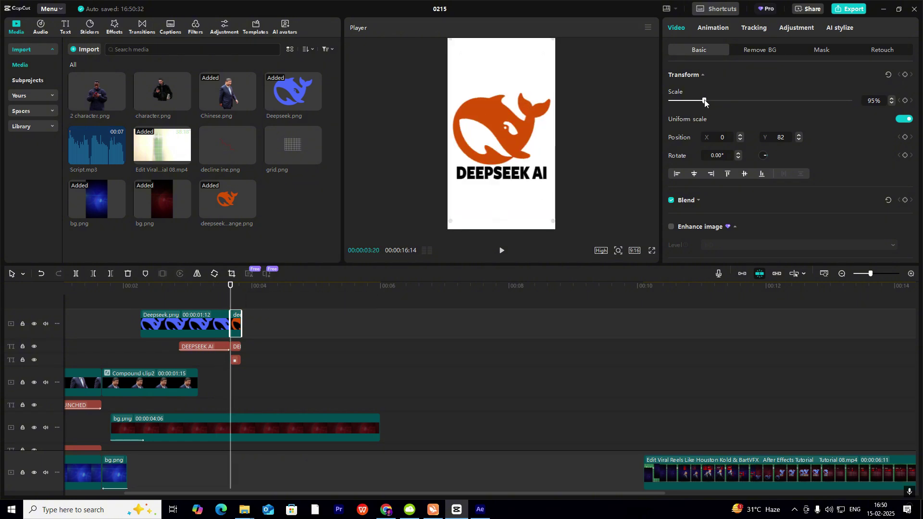
{"action": "left_click", "coordinate": [891, 102]}
{"action": "left_click", "coordinate": [892, 102]}
{"action": "left_click", "coordinate": [891, 103]}
{"action": "left_click", "coordinate": [891, 103]}
{"action": "left_click", "coordinate": [222, 299]}
{"action": "key", "text": "space"}
- Adjust the blue whale clip with vignette 29, a small amount of particles, exposure 15, contrast 11 and highlight -26
{"action": "left_click_drag", "start_coordinate": [223, 299], "coordinate": [198, 318]}
{"action": "left_click", "coordinate": [198, 321]}
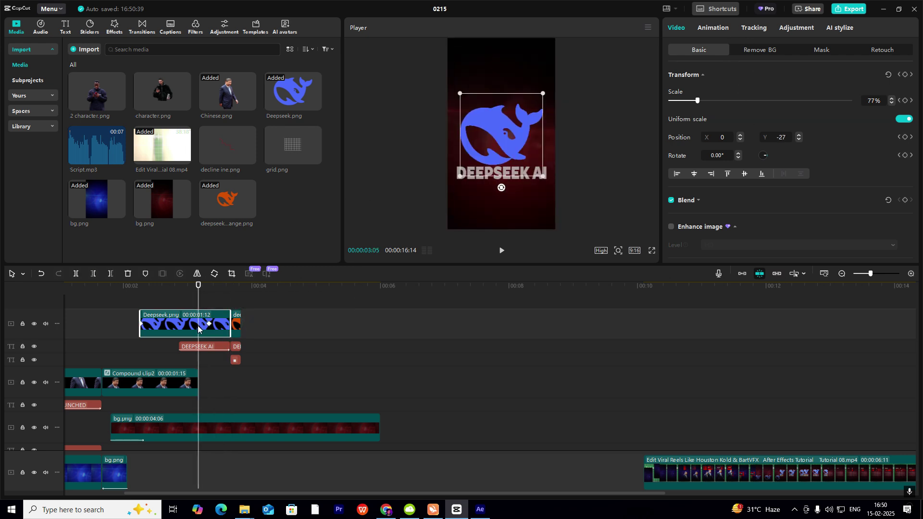
{"action": "left_click", "coordinate": [793, 28]}
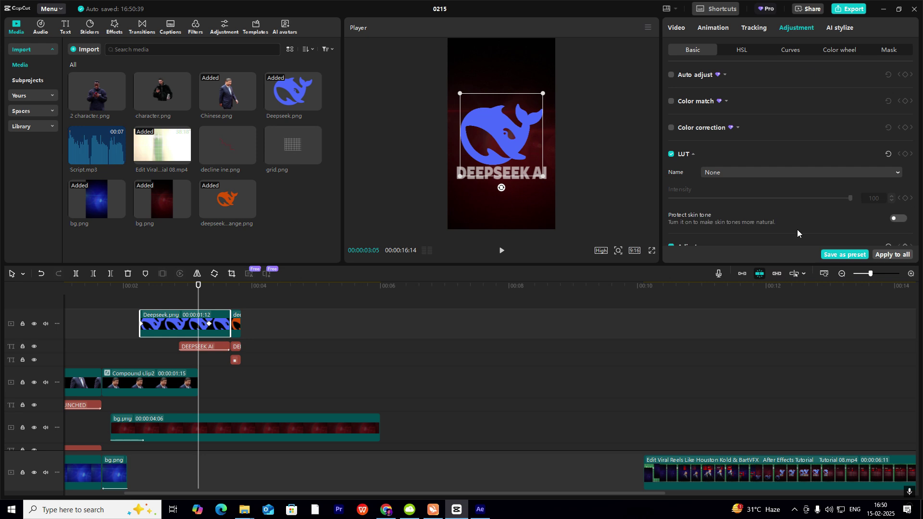
{"action": "scroll", "coordinate": [798, 228], "scroll_direction": "down", "scroll_amount": 8}
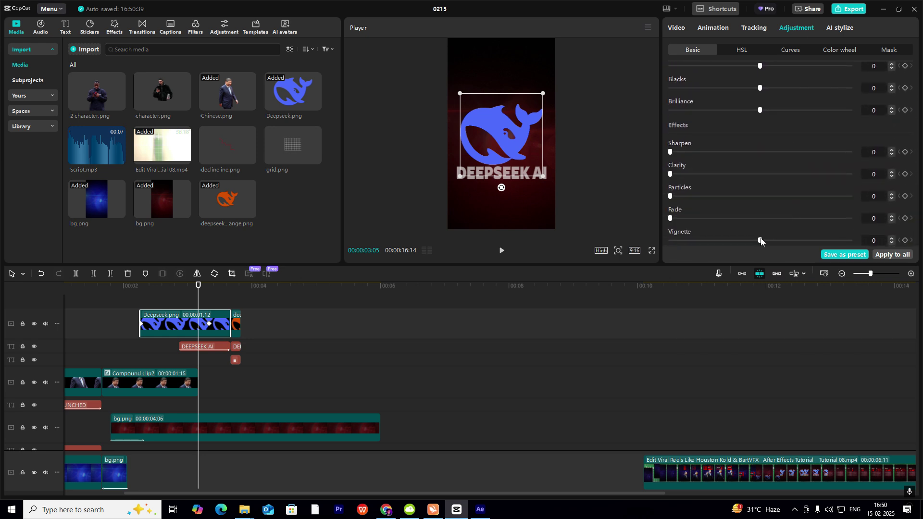
{"action": "left_click_drag", "start_coordinate": [760, 240], "coordinate": [812, 241]}
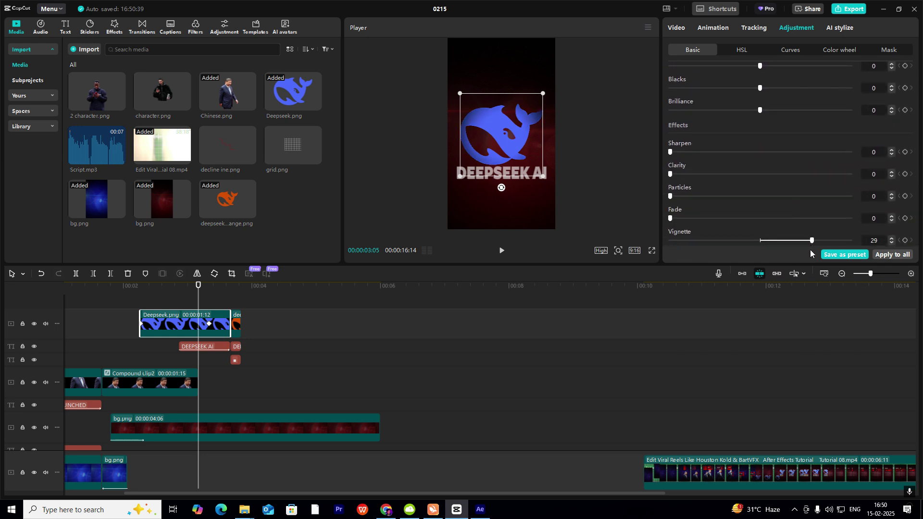
{"action": "left_click_drag", "start_coordinate": [671, 218], "coordinate": [678, 197]}
{"action": "scroll", "coordinate": [703, 152], "scroll_direction": "up", "scroll_amount": 5}
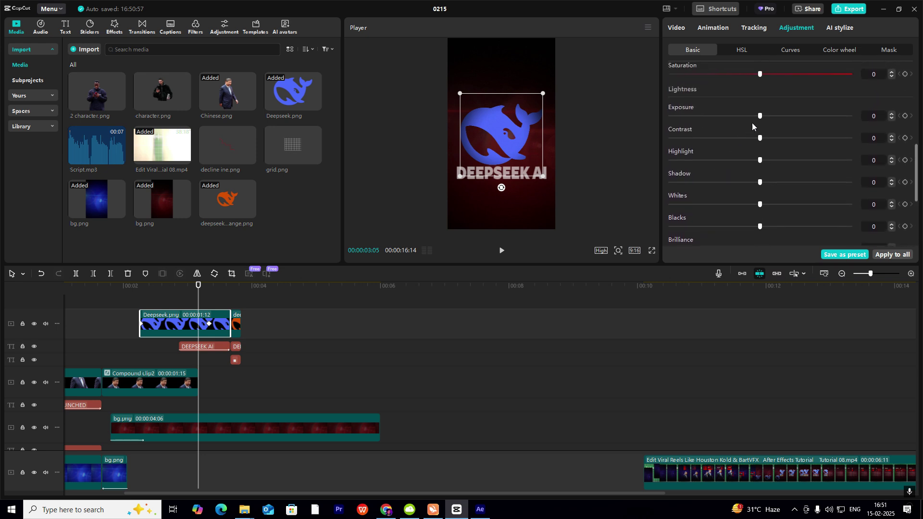
{"action": "left_click_drag", "start_coordinate": [759, 117], "coordinate": [711, 177]}
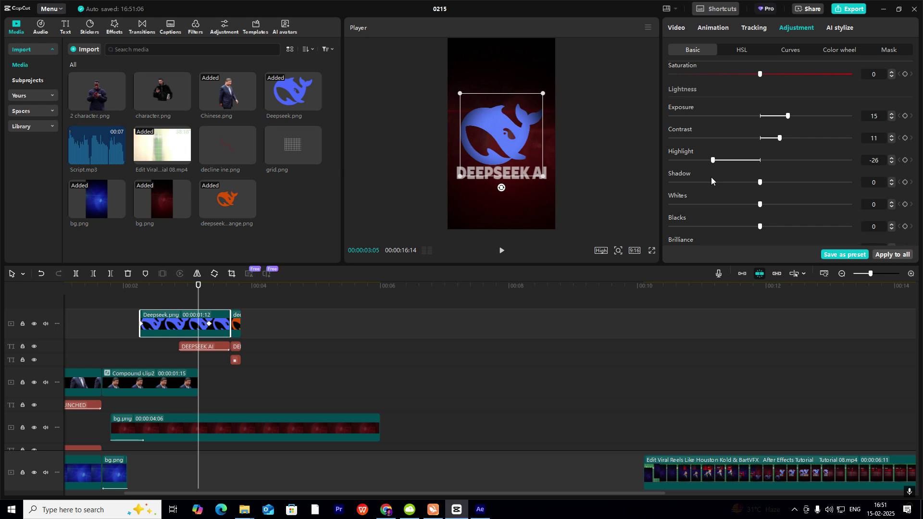
- Give the orange whale clip a vignette of 41 and particles of 19
{"action": "left_click_drag", "start_coordinate": [177, 295], "coordinate": [237, 327]}
{"action": "left_click", "coordinate": [237, 327]}
{"action": "scroll", "coordinate": [745, 172], "scroll_direction": "down", "scroll_amount": 1}
{"action": "scroll", "coordinate": [768, 212], "scroll_direction": "down", "scroll_amount": 3}
{"action": "left_click_drag", "start_coordinate": [760, 240], "coordinate": [832, 258]}
{"action": "left_click_drag", "start_coordinate": [673, 218], "coordinate": [607, 229]}
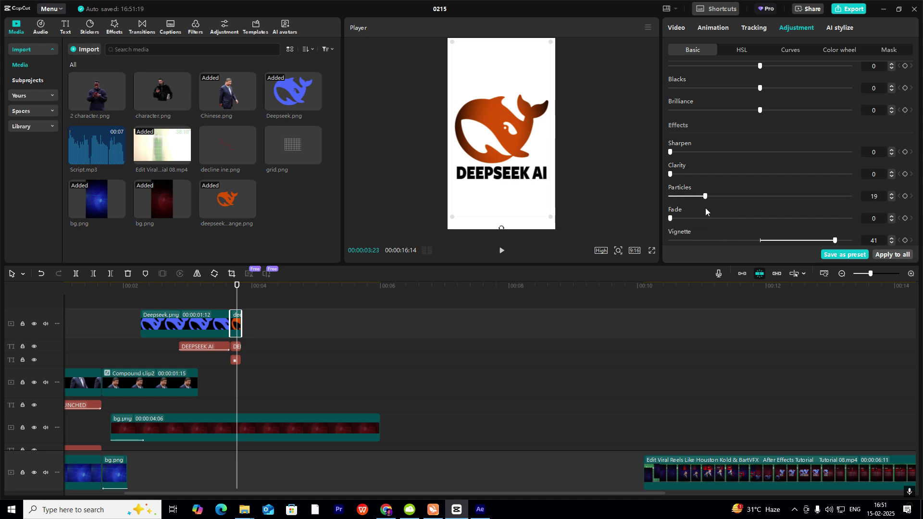
{"action": "left_click_drag", "start_coordinate": [673, 172], "coordinate": [724, 189]}
- Brighten the orange whale by raising its exposure and fine-tuning its lightness settings, and play the inversion flash
{"action": "scroll", "coordinate": [707, 187], "scroll_direction": "up", "scroll_amount": 5}
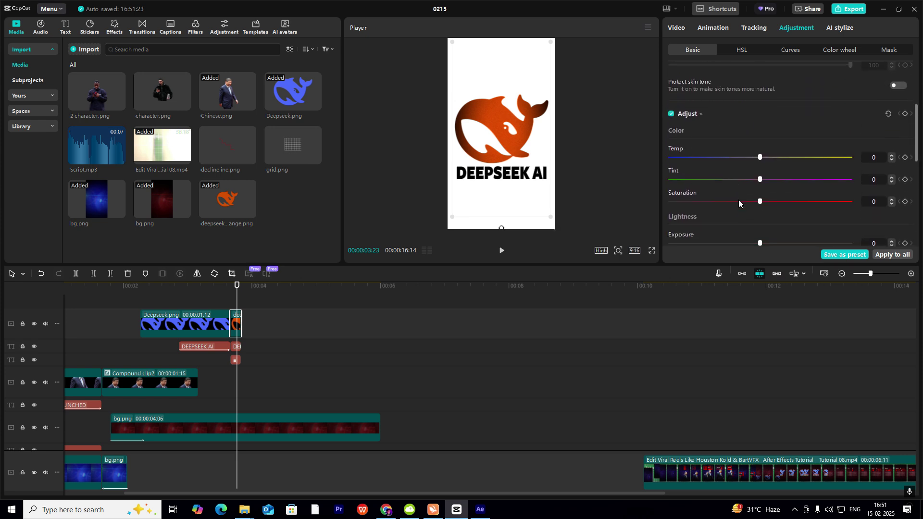
{"action": "left_click_drag", "start_coordinate": [762, 238], "coordinate": [794, 245]}
{"action": "scroll", "coordinate": [791, 244], "scroll_direction": "down", "scroll_amount": 3}
{"action": "left_click_drag", "start_coordinate": [762, 168], "coordinate": [738, 227]}
{"action": "scroll", "coordinate": [763, 228], "scroll_direction": "down", "scroll_amount": 1}
{"action": "scroll", "coordinate": [763, 229], "scroll_direction": "down", "scroll_amount": 2}
{"action": "left_click", "coordinate": [216, 300]}
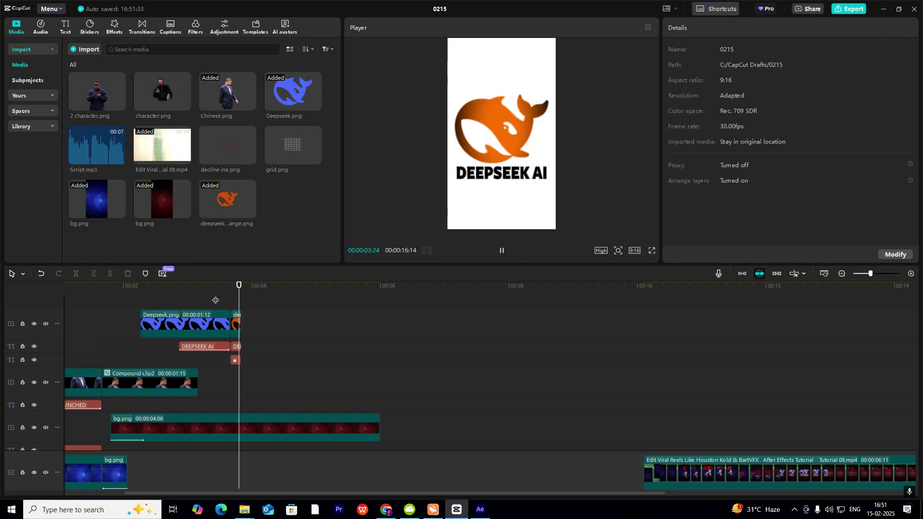
{"action": "left_click", "coordinate": [292, 317]}
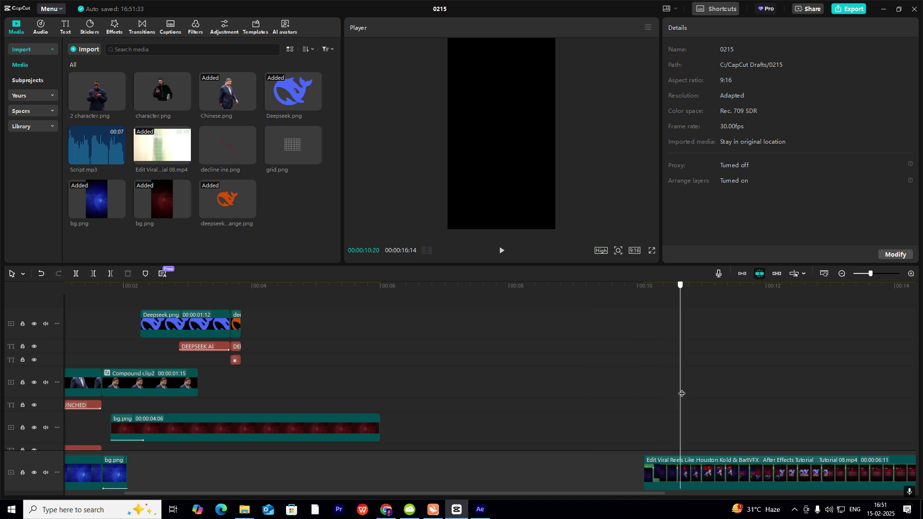
- Add grid.png at 00:00:03:25 directly after the orange whale and position it over the red background, using the reference clip as a guide
{"action": "left_click", "coordinate": [783, 429]}
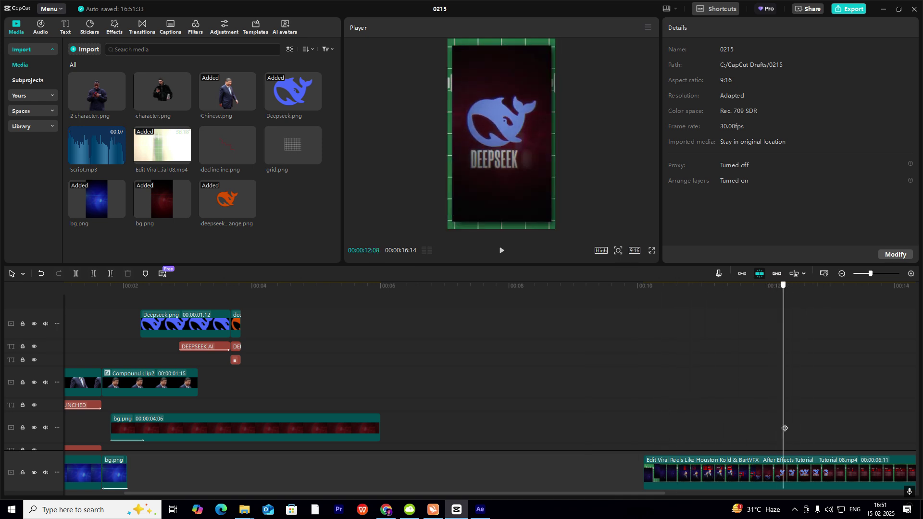
{"action": "left_click", "coordinate": [813, 433]}
{"action": "left_click_drag", "start_coordinate": [812, 433], "coordinate": [242, 384]}
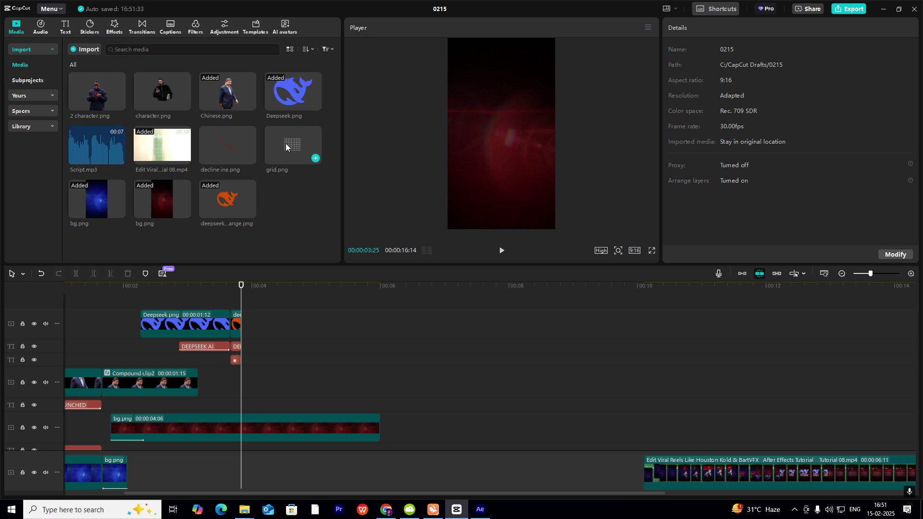
{"action": "left_click_drag", "start_coordinate": [293, 155], "coordinate": [243, 353]}
{"action": "left_click", "coordinate": [725, 405]}
{"action": "left_click_drag", "start_coordinate": [736, 413], "coordinate": [266, 394]}
{"action": "left_click", "coordinate": [335, 325]}
{"action": "mouse_move", "coordinate": [513, 122]}
{"action": "left_mouse_down"}
{"action": "mouse_move", "coordinate": [512, 144]}
{"action": "mouse_move", "coordinate": [513, 129]}
{"action": "left_mouse_up"}
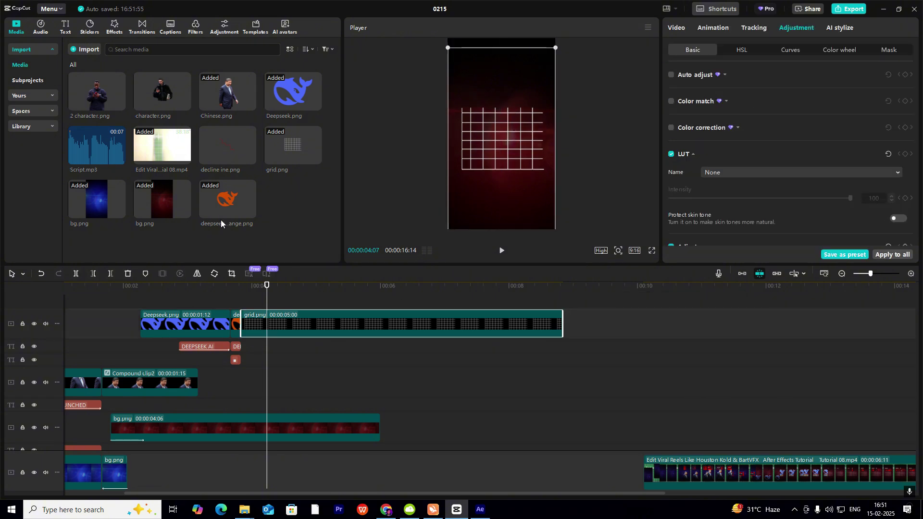
- Add decline ine.png at 00:00:03:25 on a track below the grid and align the red line horizontally centred behind it
{"action": "left_click_drag", "start_coordinate": [228, 145], "coordinate": [244, 302]}
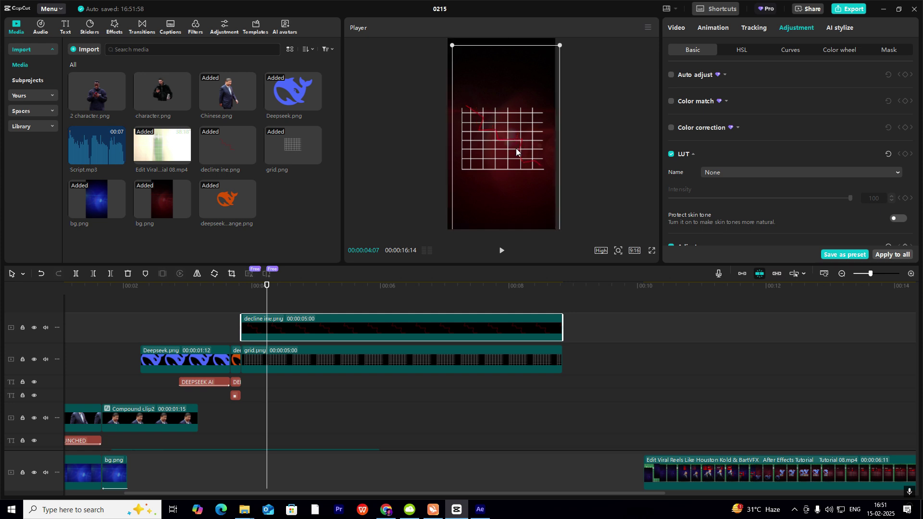
{"action": "left_click_drag", "start_coordinate": [353, 316], "coordinate": [353, 377]}
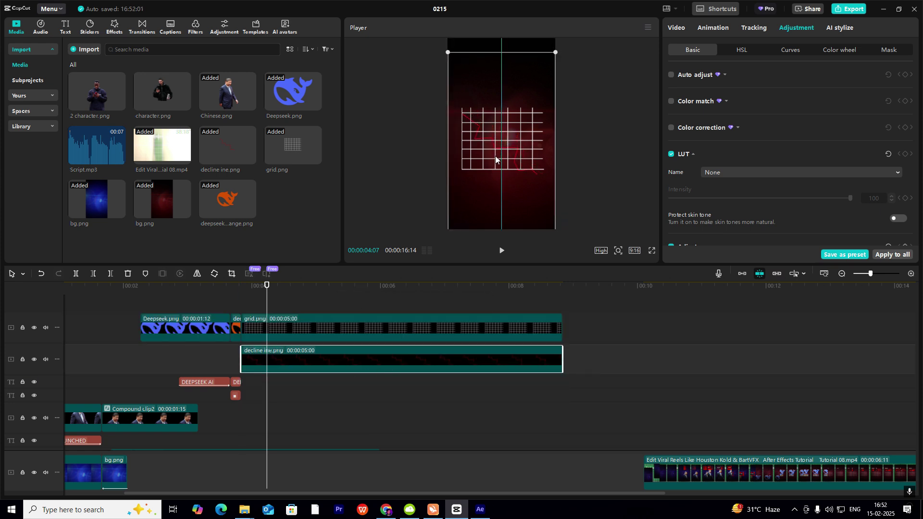
{"action": "left_click_drag", "start_coordinate": [497, 156], "coordinate": [511, 161]}
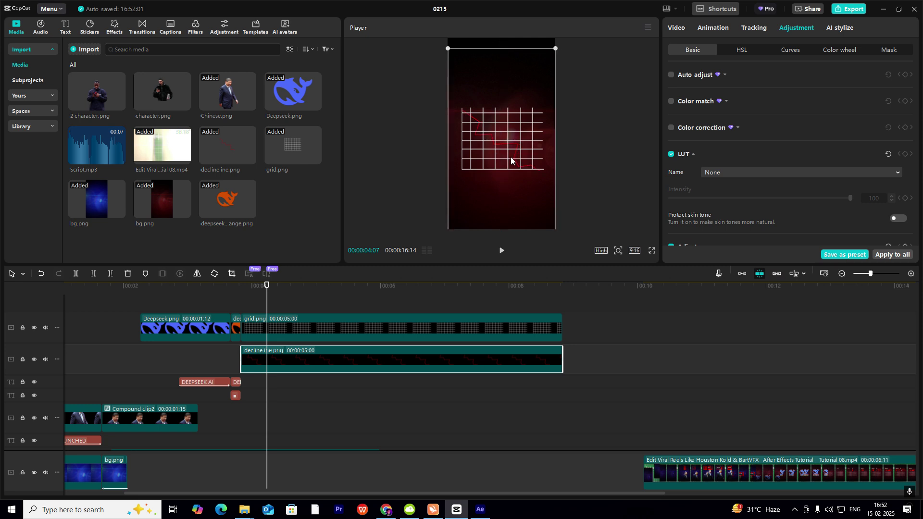
- Fine-tune the red decline line's position in a magnified preview so it starts at the grid's upper-left corner
{"action": "left_click", "coordinate": [619, 251]}
{"action": "left_click_drag", "start_coordinate": [606, 267], "coordinate": [631, 267]}
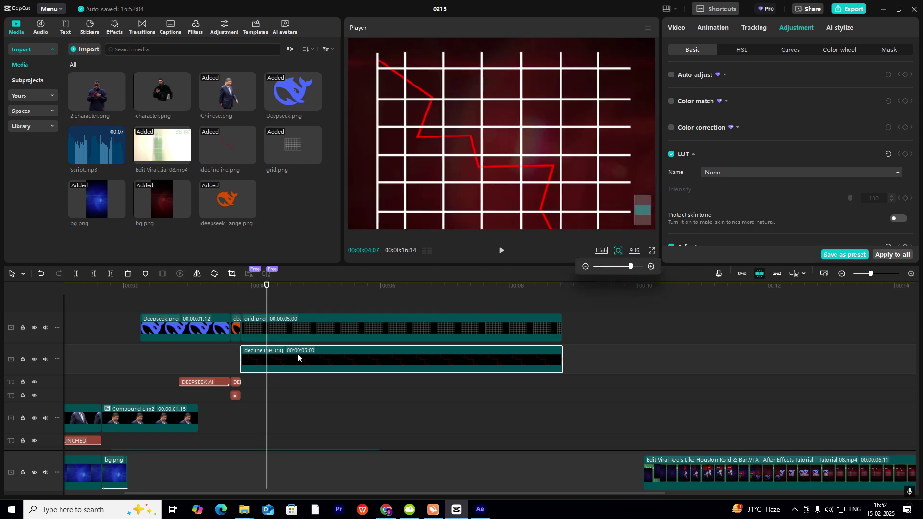
{"action": "left_click_drag", "start_coordinate": [436, 139], "coordinate": [437, 136]}
{"action": "left_click_drag", "start_coordinate": [640, 211], "coordinate": [641, 212]}
{"action": "left_click", "coordinate": [618, 250]}
{"action": "left_click_drag", "start_coordinate": [624, 266], "coordinate": [599, 267]}
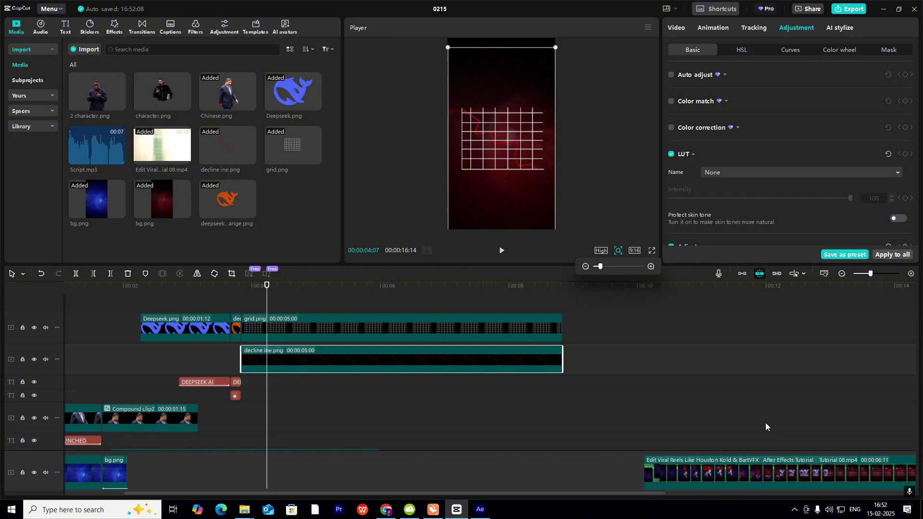
- Add a Split mask to the decline line, rotated -56° at X -453, Y 482, and keyframe the mask settings at 00:00:03:25
{"action": "left_click_drag", "start_coordinate": [765, 423], "coordinate": [877, 471]}
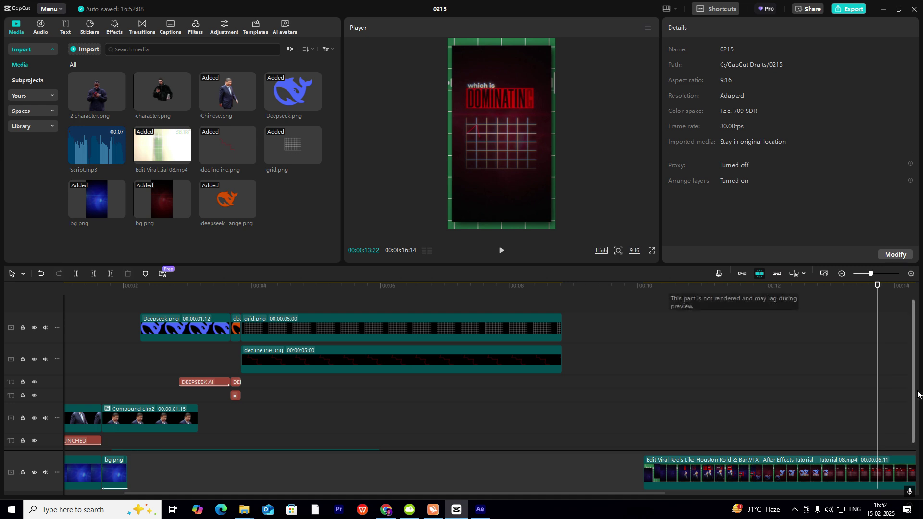
{"action": "left_click_drag", "start_coordinate": [876, 402], "coordinate": [520, 456]}
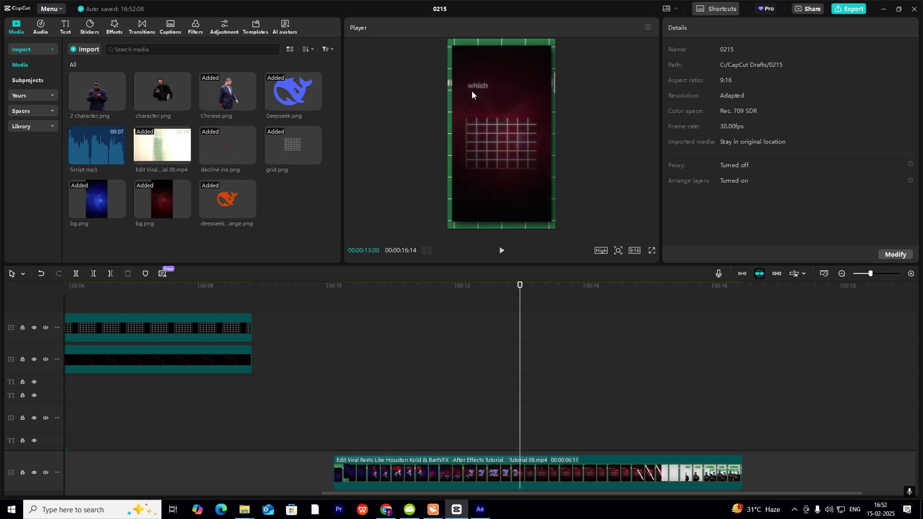
{"action": "left_click_drag", "start_coordinate": [529, 351], "coordinate": [477, 351]}
{"action": "left_click_drag", "start_coordinate": [550, 308], "coordinate": [336, 313]}
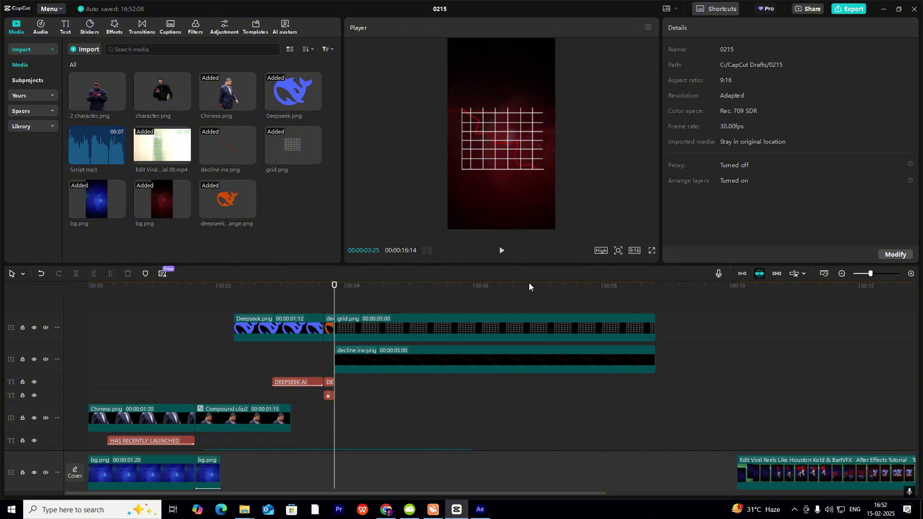
{"action": "left_click", "coordinate": [379, 357]}
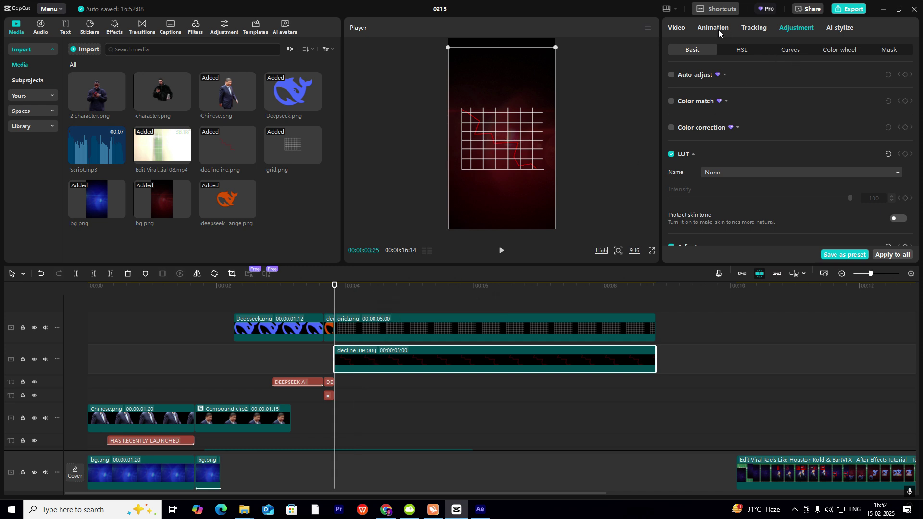
{"action": "left_click", "coordinate": [682, 30]}
{"action": "left_click", "coordinate": [826, 50]}
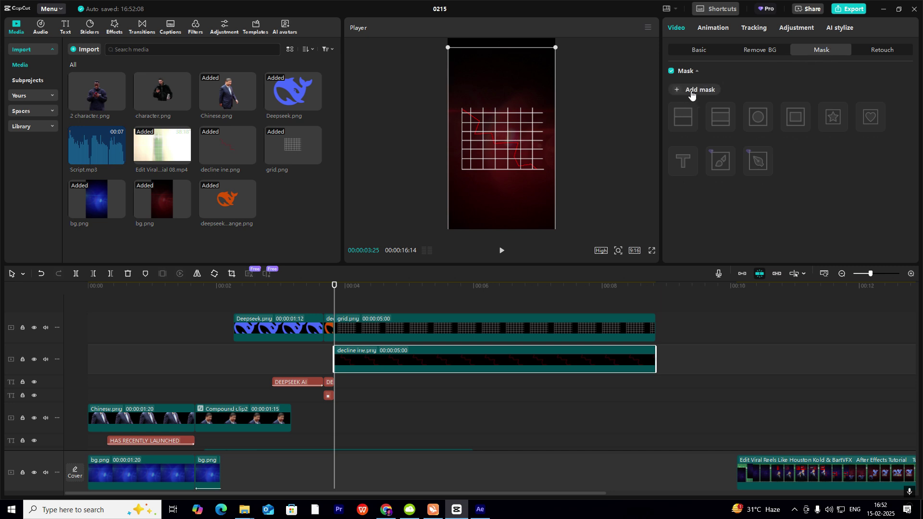
{"action": "left_click", "coordinate": [691, 92]}
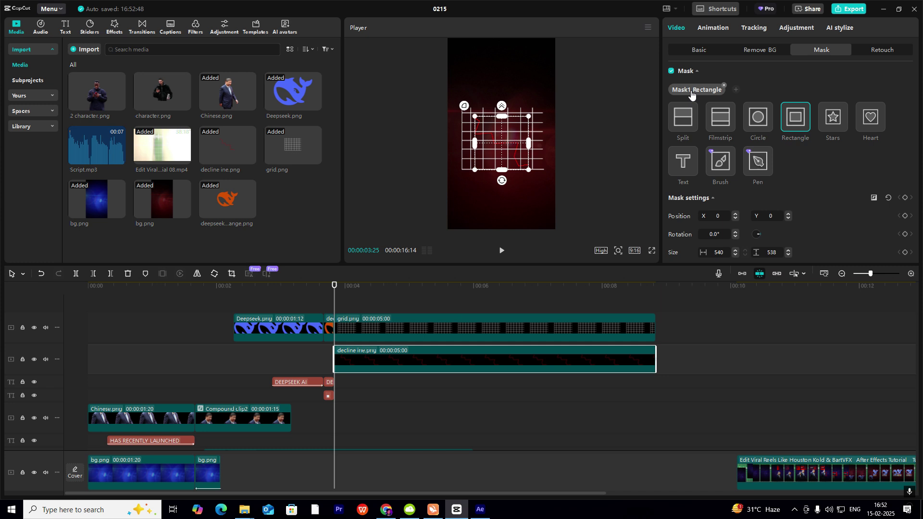
{"action": "left_click", "coordinate": [681, 116]}
{"action": "left_click_drag", "start_coordinate": [497, 157], "coordinate": [457, 116]}
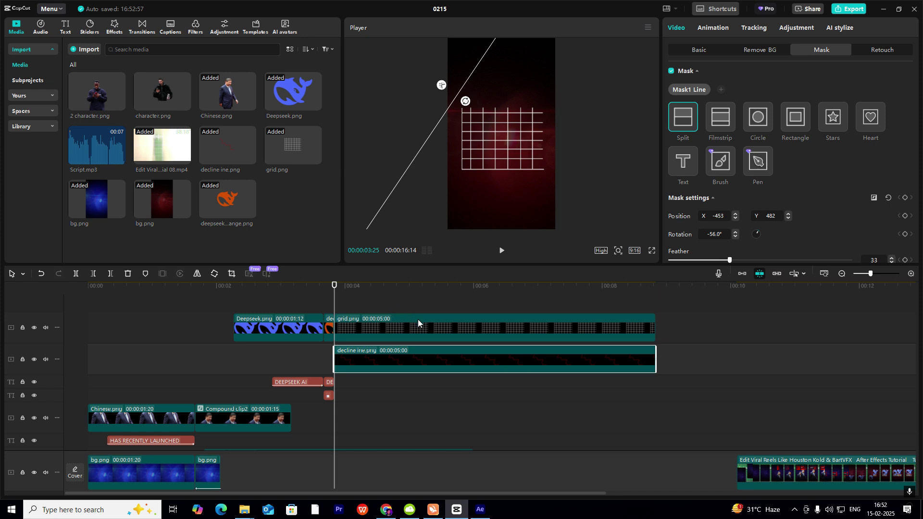
{"action": "left_click", "coordinate": [905, 198]}
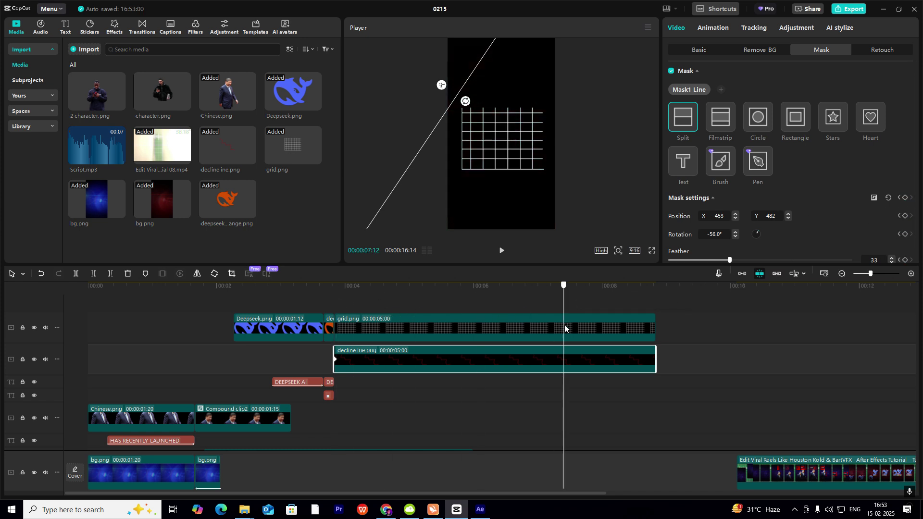
- Keyframe the Split mask past the grid's lower-right corner, slightly beyond the clip's midpoint, and play the line reveal
{"action": "left_click", "coordinate": [514, 318]}
{"action": "scroll", "coordinate": [475, 342], "scroll_direction": "down", "scroll_amount": 2}
{"action": "left_click_drag", "start_coordinate": [474, 390], "coordinate": [808, 390]}
{"action": "scroll", "coordinate": [486, 350], "scroll_direction": "up", "scroll_amount": 2}
{"action": "left_click", "coordinate": [473, 340]}
{"action": "left_click", "coordinate": [497, 359]}
{"action": "left_click_drag", "start_coordinate": [451, 105], "coordinate": [547, 184]}
{"action": "left_click_drag", "start_coordinate": [408, 314], "coordinate": [336, 342]}
{"action": "key", "text": "space"}
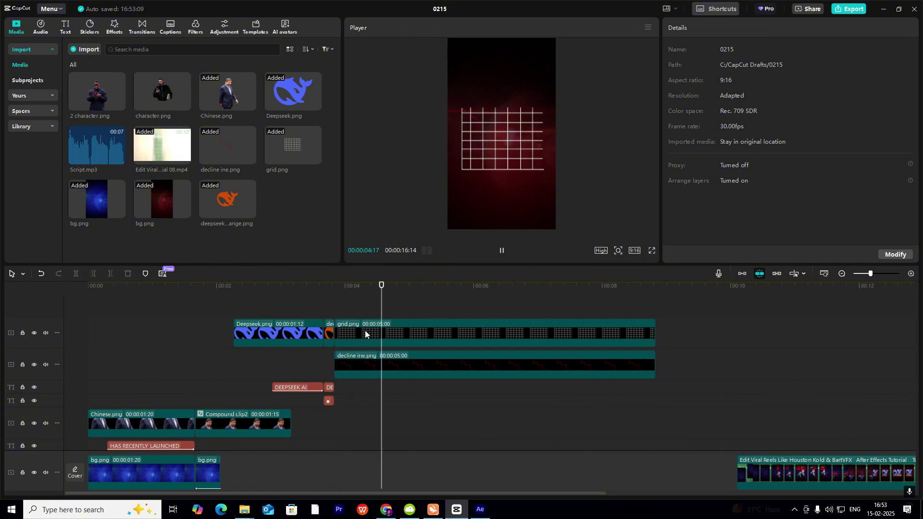
{"action": "key", "text": "space"}
- Apply the Cubic Out preset curve to the Position X keyframes of the decline line's mask
{"action": "left_click", "coordinate": [460, 365]}
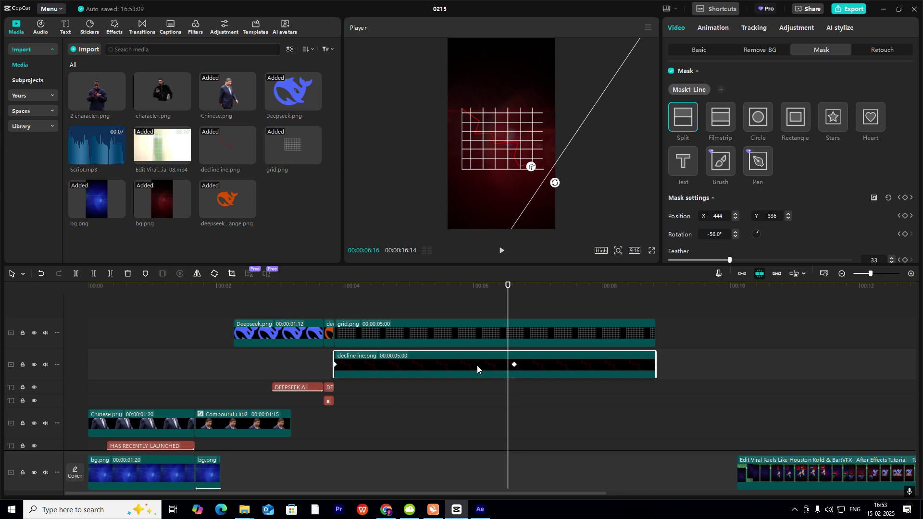
{"action": "double_click", "coordinate": [477, 365]}
{"action": "left_click", "coordinate": [512, 332]}
{"action": "left_click", "coordinate": [597, 314]}
{"action": "left_click", "coordinate": [659, 392]}
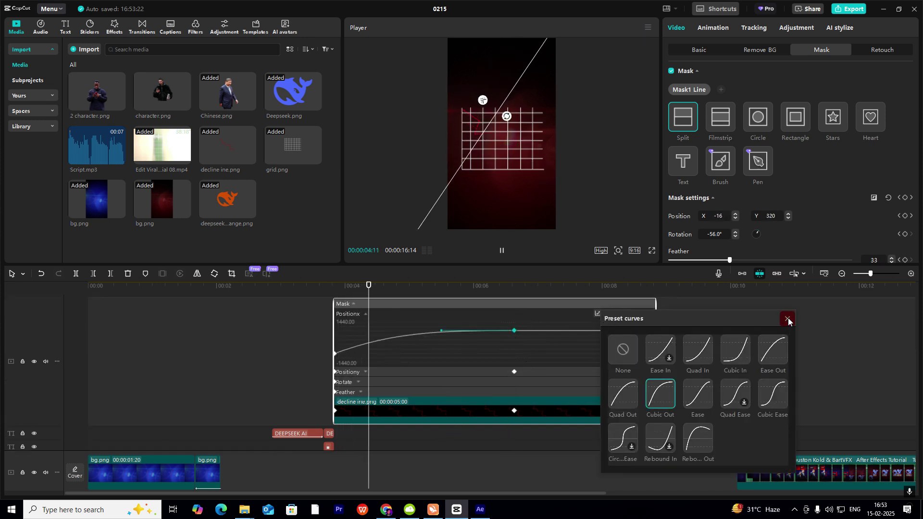
{"action": "left_click", "coordinate": [786, 319]}
- Apply the Cubic Out preset curve to the Position Y keyframes of the decline line's mask
{"action": "left_click", "coordinate": [466, 373]}
{"action": "left_click", "coordinate": [514, 363]}
{"action": "left_click", "coordinate": [597, 323]}
{"action": "left_click", "coordinate": [660, 404]}
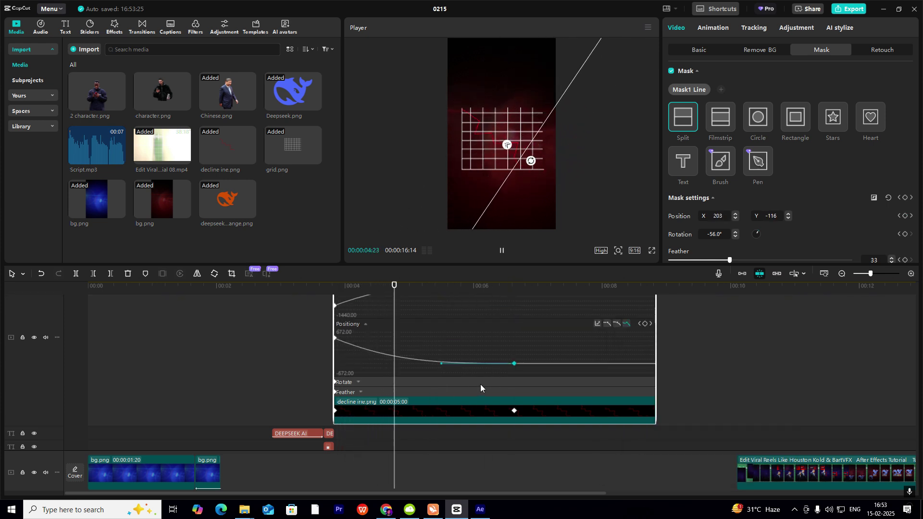
{"action": "left_click", "coordinate": [481, 383]}
{"action": "left_click", "coordinate": [481, 384]}
- Play the eased line reveal and examine the diagonal white stripe in the reference clip for comparison
{"action": "left_click", "coordinate": [333, 301]}
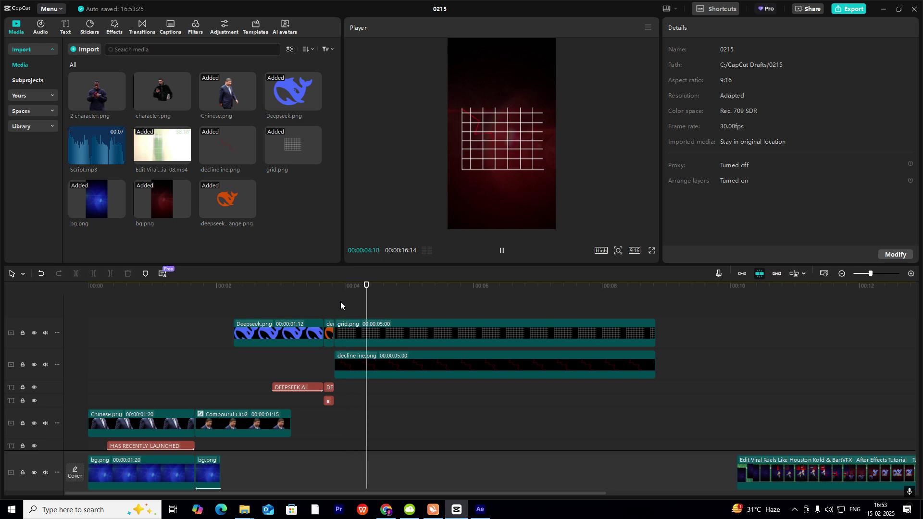
{"action": "key", "text": "space"}
{"action": "left_click", "coordinate": [842, 274]}
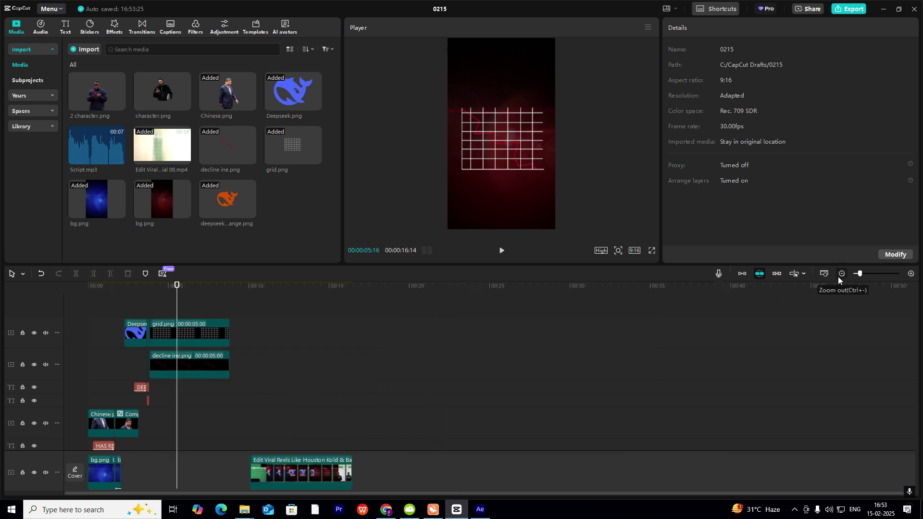
{"action": "left_click_drag", "start_coordinate": [177, 404], "coordinate": [323, 414]}
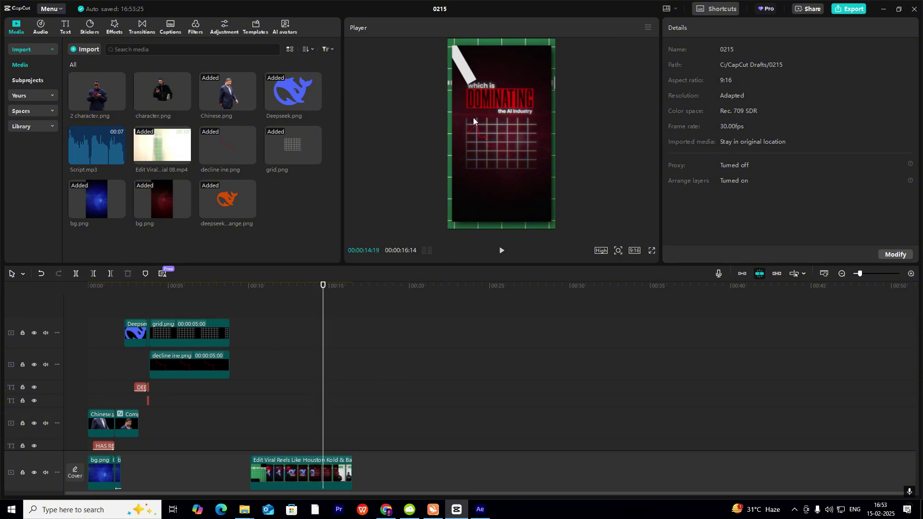
{"action": "left_click_drag", "start_coordinate": [328, 341], "coordinate": [124, 358]}
{"action": "key", "text": "space"}
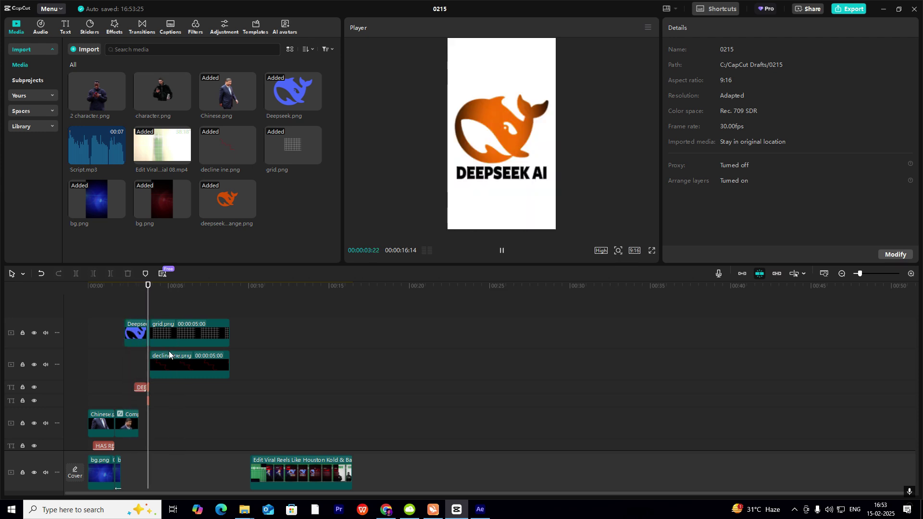
{"action": "key", "text": "space"}
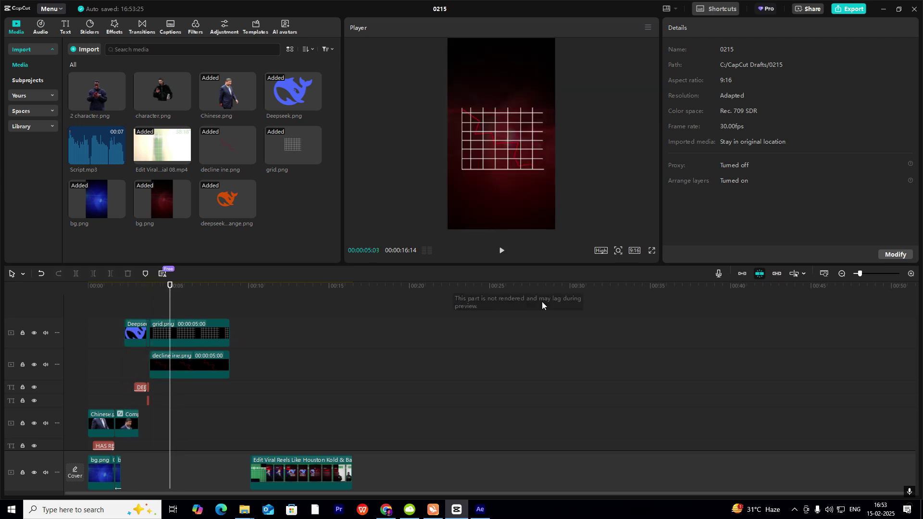
{"action": "left_click_drag", "start_coordinate": [296, 405], "coordinate": [163, 412]}
- Paste a copy of the full-screen white square text clip at 00:00:04:08, over the grid section
{"action": "left_click", "coordinate": [66, 28]}
{"action": "scroll", "coordinate": [241, 333], "scroll_direction": "down", "scroll_amount": 2}
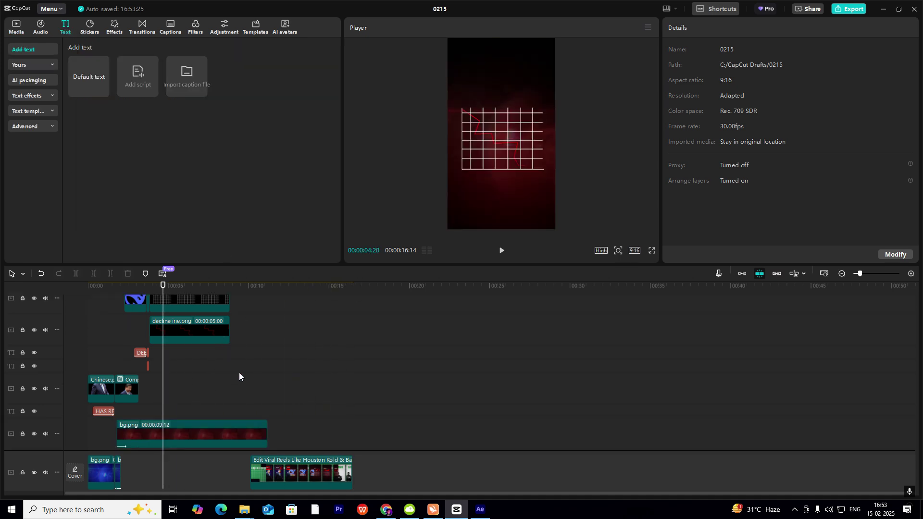
{"action": "left_click", "coordinate": [910, 275]}
{"action": "left_click", "coordinate": [910, 275]}
{"action": "left_click", "coordinate": [910, 274]}
{"action": "left_click_drag", "start_coordinate": [238, 371], "coordinate": [183, 370]}
{"action": "left_click", "coordinate": [183, 367]}
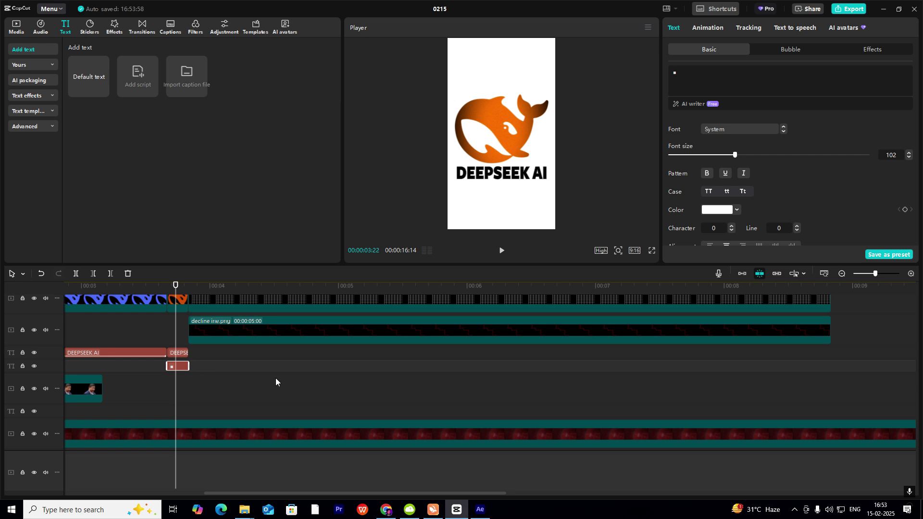
{"action": "left_click", "coordinate": [244, 367]}
{"action": "key", "text": "ctrl+v"}
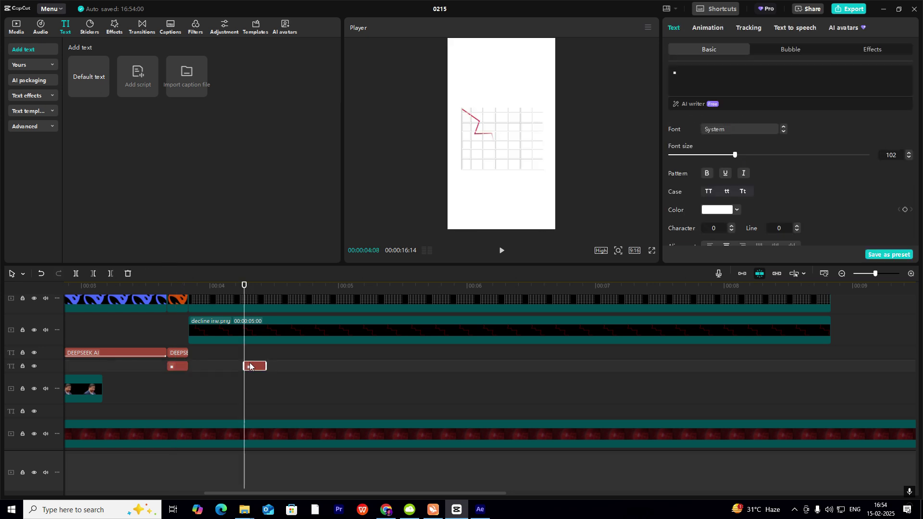
- Move the copied white text clip to a track above the grid, starting at 00:00:04:28, and trim its end at 00:00:08:25
{"action": "left_click_drag", "start_coordinate": [265, 364], "coordinate": [835, 407]}
{"action": "left_click_drag", "start_coordinate": [498, 404], "coordinate": [462, 321]}
{"action": "left_click_drag", "start_coordinate": [335, 325], "coordinate": [426, 327]}
{"action": "left_click_drag", "start_coordinate": [253, 311], "coordinate": [330, 359]}
{"action": "left_click_drag", "start_coordinate": [344, 326], "coordinate": [341, 326]}
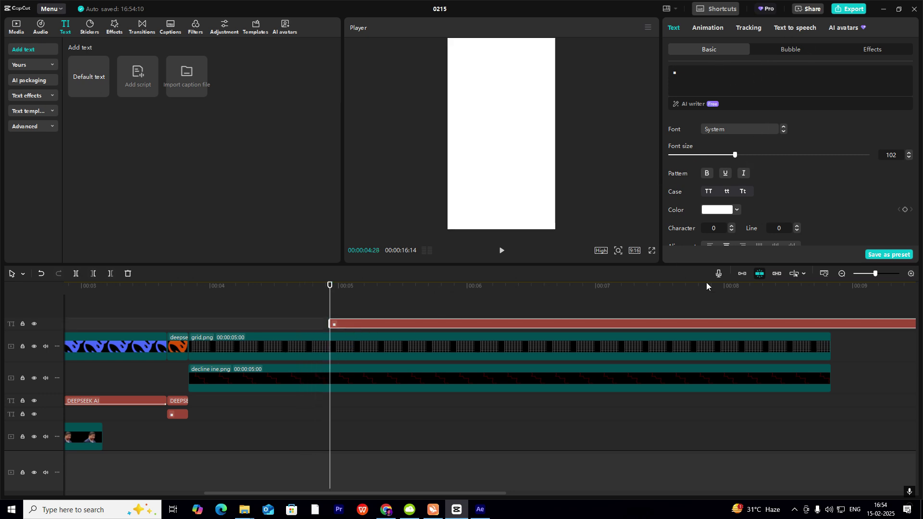
{"action": "left_click", "coordinate": [831, 313]}
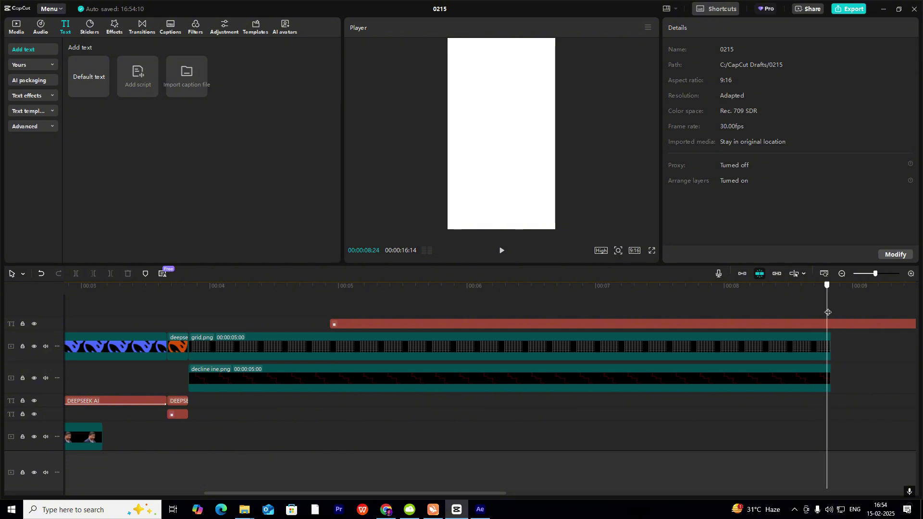
{"action": "left_click", "coordinate": [850, 324]}
{"action": "key", "text": "ctrl+b"}
{"action": "key", "text": "Delete"}
- Make the white clip a compound clip and add a Filmstrip mask rotated 48° at X -486, Y 867 with size 181
{"action": "left_click", "coordinate": [558, 311]}
{"action": "left_click", "coordinate": [566, 323]}
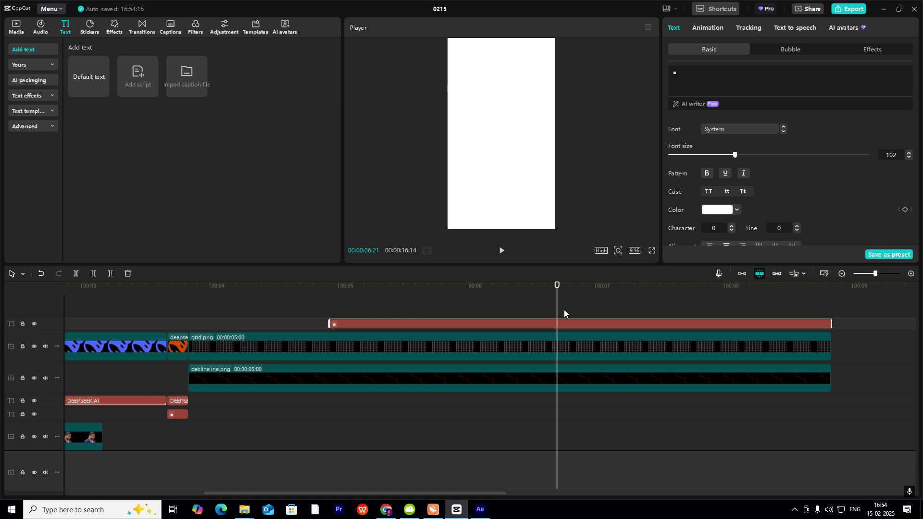
{"action": "key", "text": "alt+g"}
{"action": "left_click", "coordinate": [700, 29]}
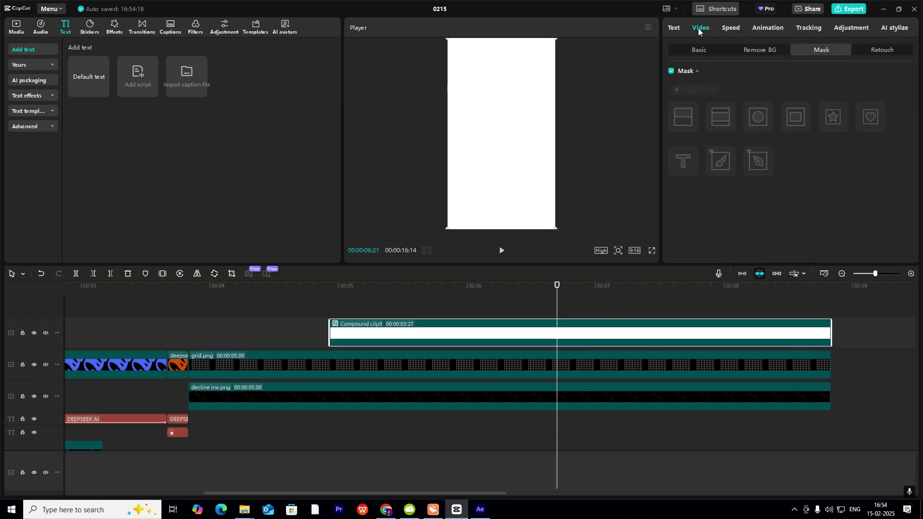
{"action": "left_click", "coordinate": [695, 89]}
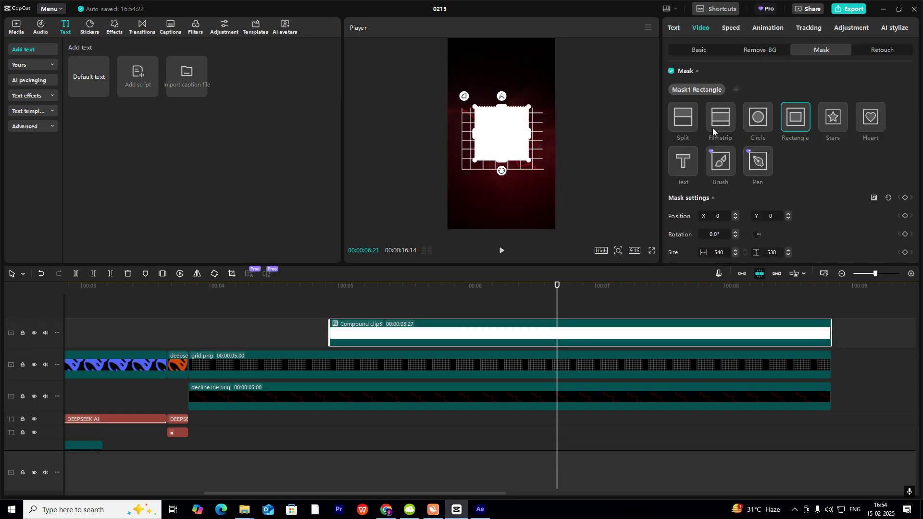
{"action": "left_click", "coordinate": [719, 119]}
{"action": "left_click_drag", "start_coordinate": [503, 168], "coordinate": [472, 52]}
{"action": "left_click", "coordinate": [842, 274]}
{"action": "left_click", "coordinate": [842, 274]}
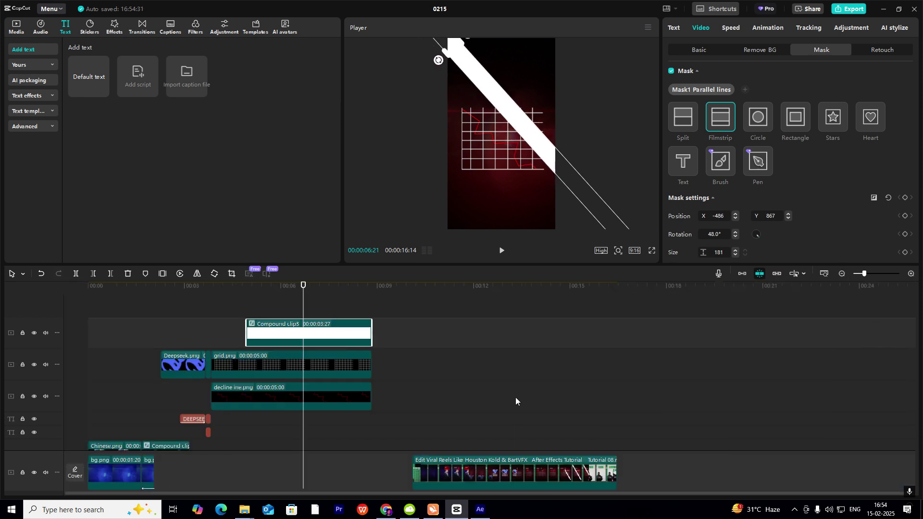
- Tilt the Filmstrip mask more steeply so the white stripe runs diagonally between opposite corners, and recentre the clip in the frame
{"action": "left_click_drag", "start_coordinate": [466, 416], "coordinate": [251, 402]}
{"action": "left_click", "coordinate": [245, 318]}
{"action": "left_click", "coordinate": [268, 336]}
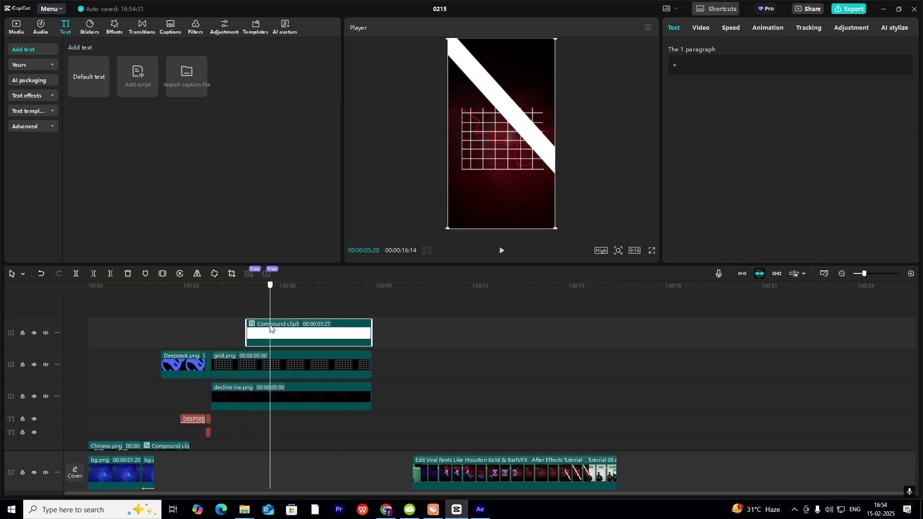
{"action": "left_click_drag", "start_coordinate": [536, 145], "coordinate": [527, 147]}
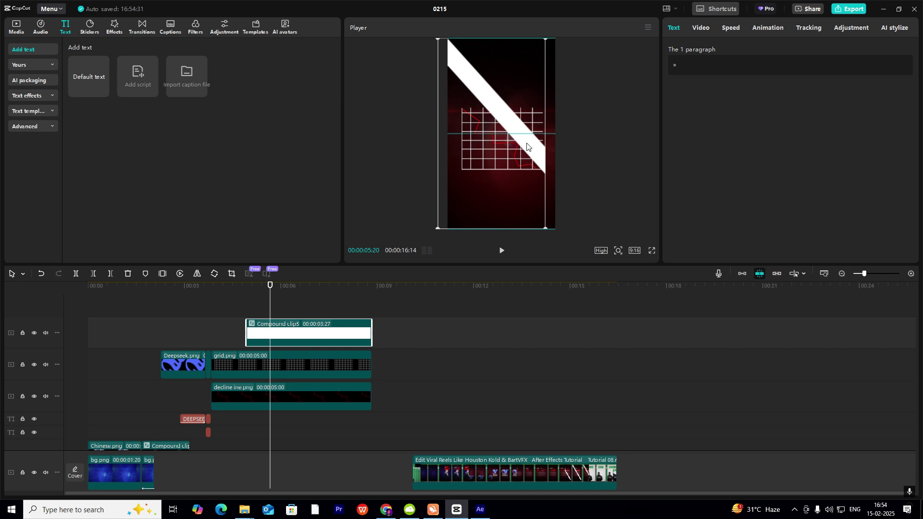
{"action": "left_click", "coordinate": [701, 27]}
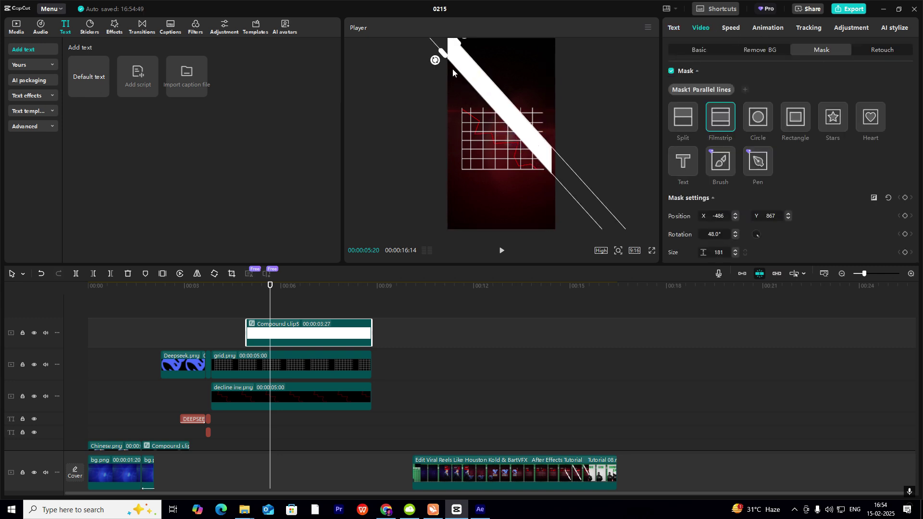
{"action": "left_click_drag", "start_coordinate": [440, 62], "coordinate": [382, 91]}
{"action": "left_click", "coordinate": [703, 51]}
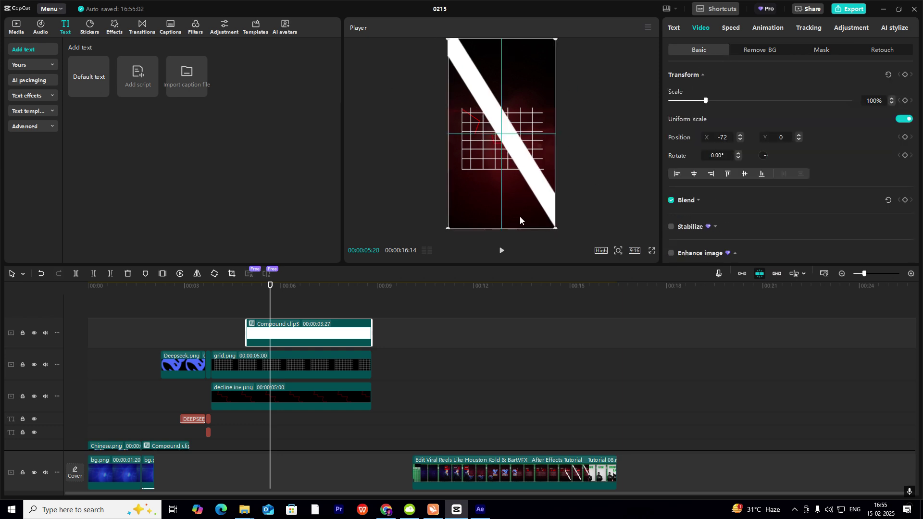
- Nest the masked white stripe clip in a new compound clip
{"action": "left_click", "coordinate": [587, 187]}
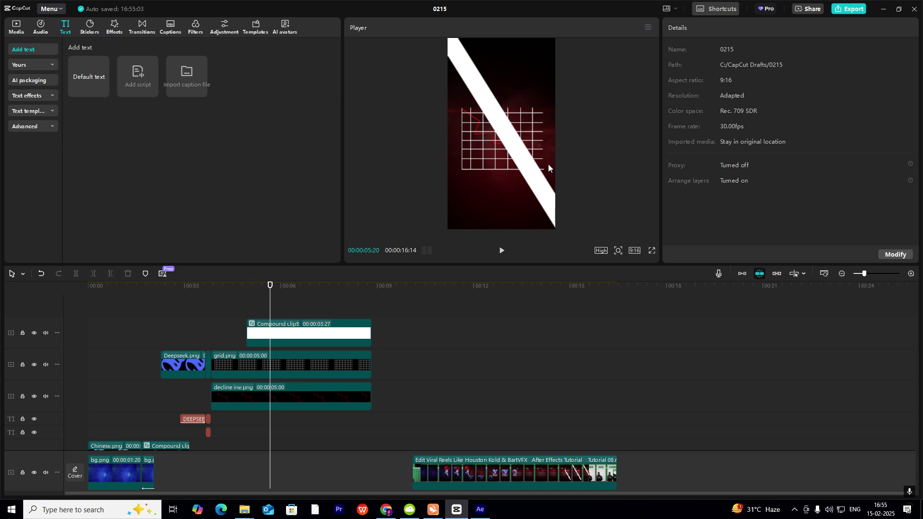
{"action": "left_click", "coordinate": [310, 323]}
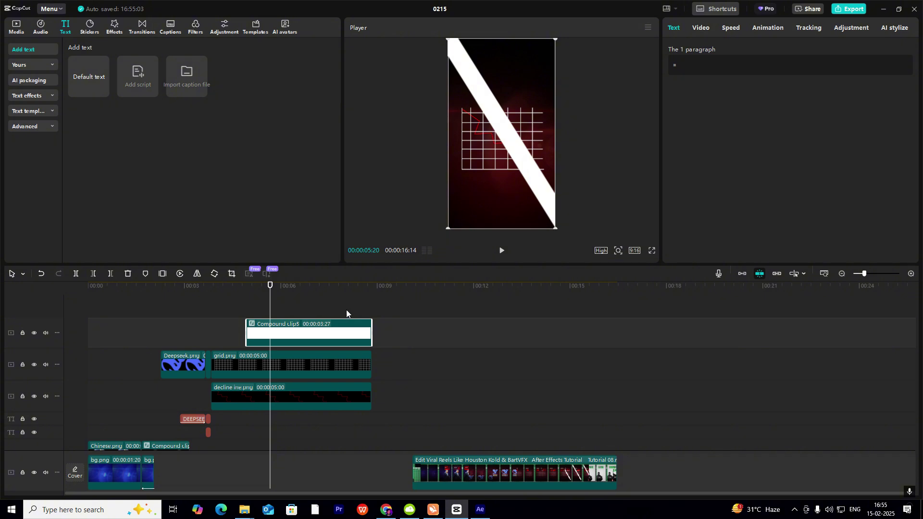
{"action": "key", "text": "alt+g"}
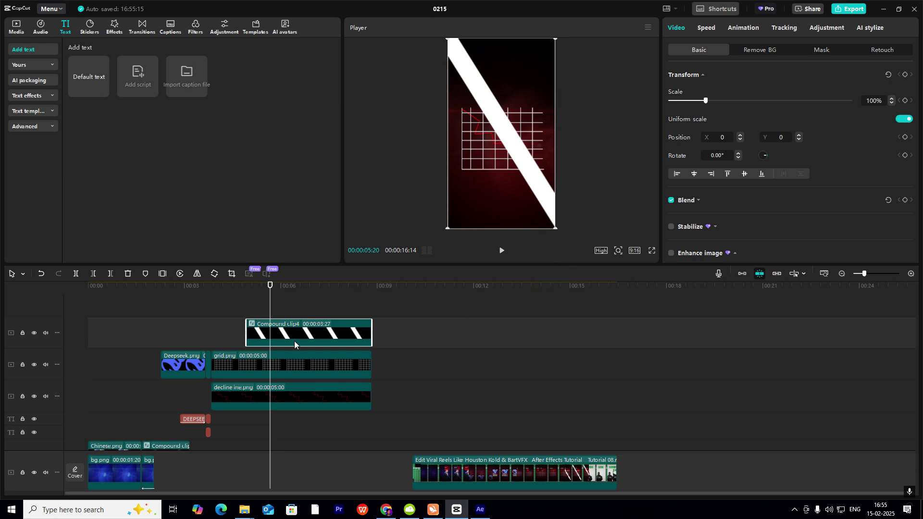
- Add a Split mask rotated -40° at X -540, Y 960 to the stripe compound clip and keyframe it at the clip's start
{"action": "left_click", "coordinate": [820, 51]}
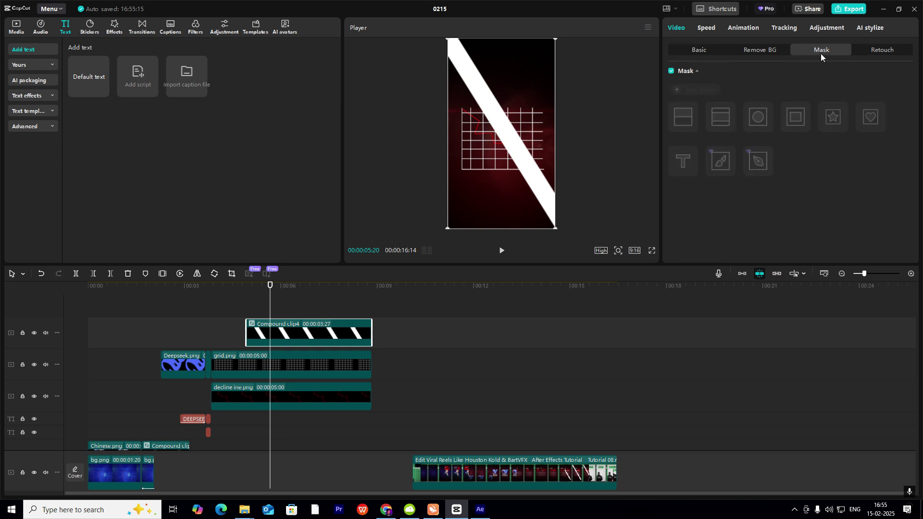
{"action": "left_click", "coordinate": [796, 117]}
{"action": "left_click", "coordinate": [688, 120]}
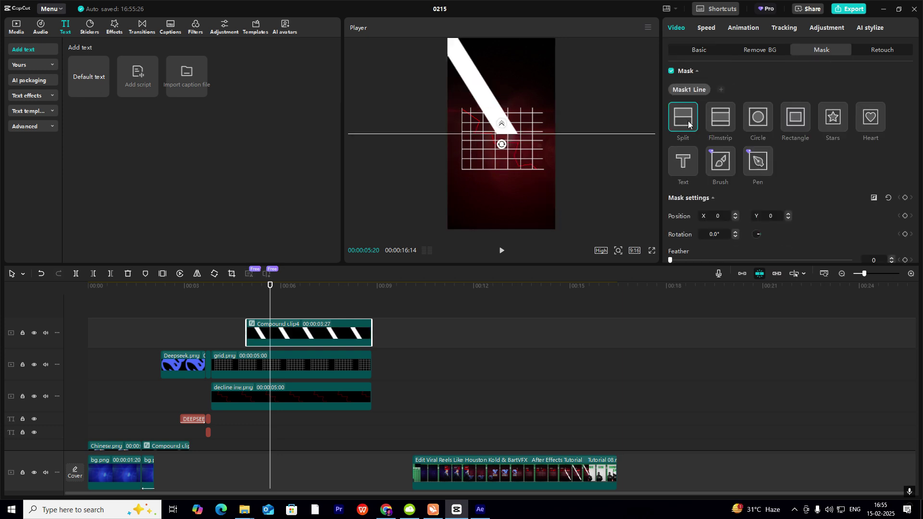
{"action": "left_click_drag", "start_coordinate": [513, 142], "coordinate": [444, 42]}
{"action": "left_click", "coordinate": [904, 197]}
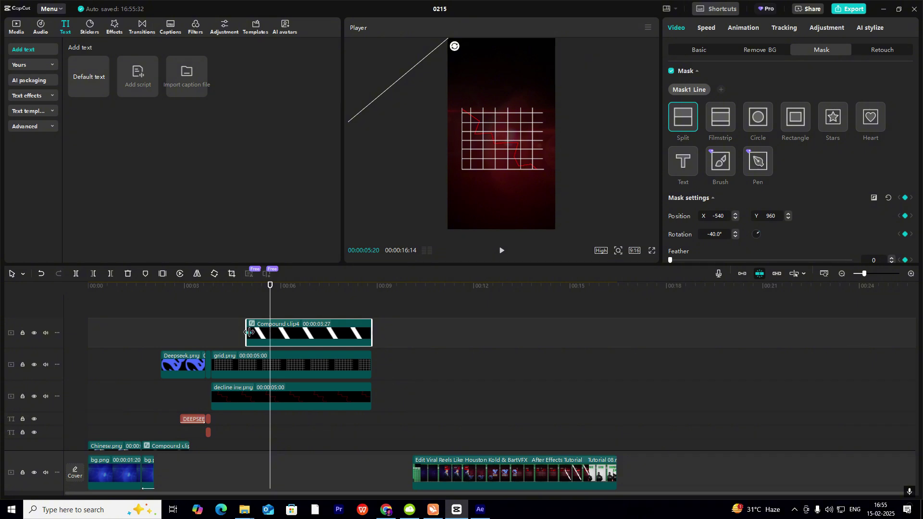
- Move the Split mask to X 540, Y -960 at 00:00:06:01 so the white stripe is revealed diagonally down the frame
{"action": "left_click_drag", "start_coordinate": [267, 318], "coordinate": [277, 327]}
{"action": "left_click_drag", "start_coordinate": [435, 49], "coordinate": [557, 223]}
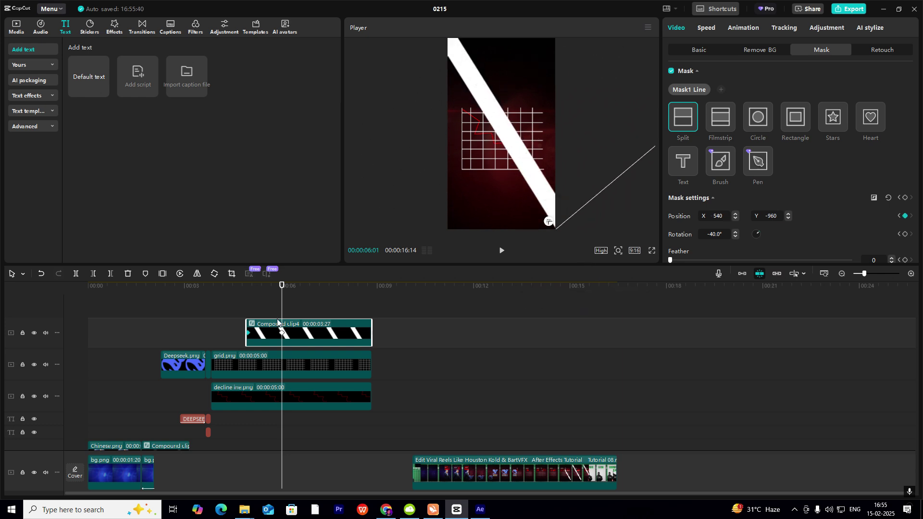
{"action": "left_click", "coordinate": [253, 302]}
{"action": "left_click_drag", "start_coordinate": [253, 302], "coordinate": [288, 331]}
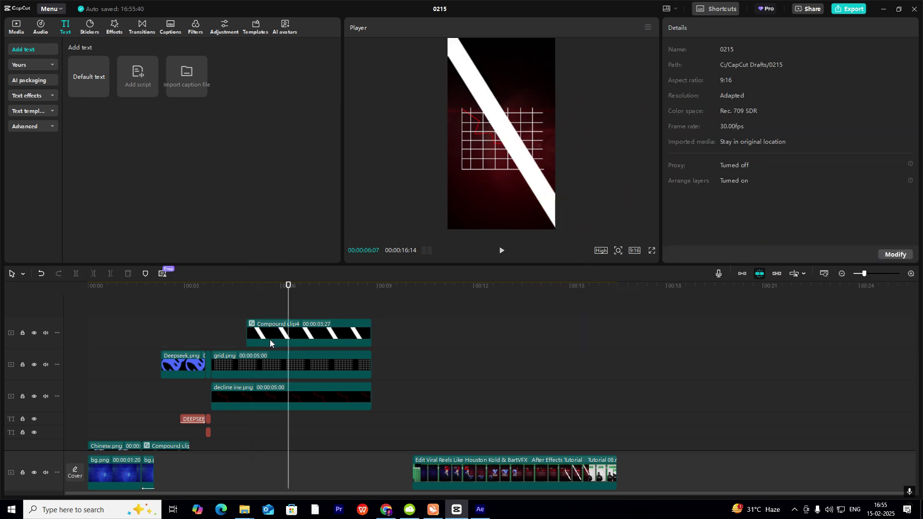
- Show the stripe clip's mask keyframe graphs and apply an ease-out curve to the Position X end keyframe
{"action": "left_click", "coordinate": [270, 340]}
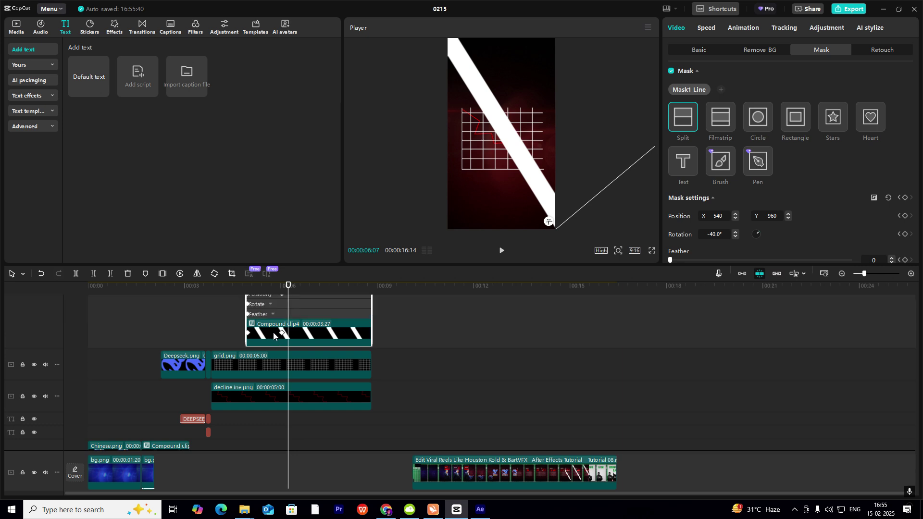
{"action": "left_click", "coordinate": [283, 338]}
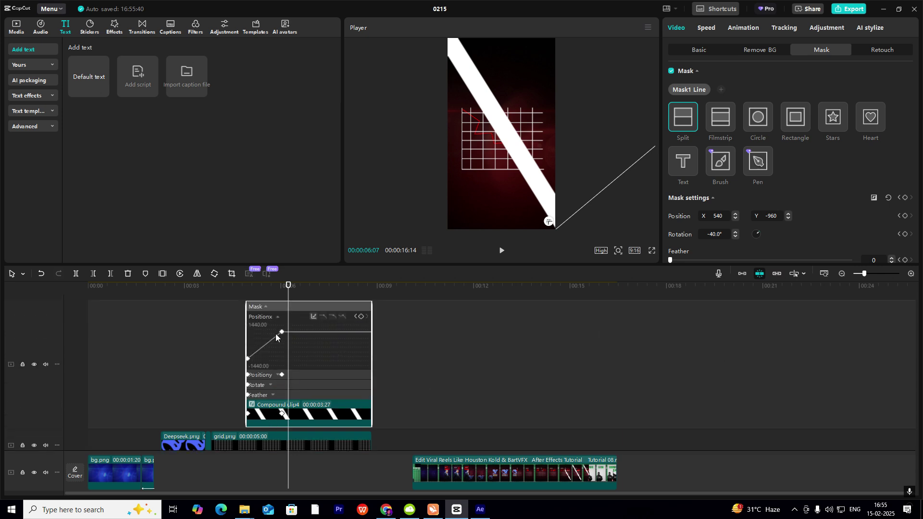
{"action": "scroll", "coordinate": [285, 336], "scroll_direction": "up", "scroll_amount": 2}
{"action": "left_click", "coordinate": [275, 332]}
{"action": "left_click", "coordinate": [397, 316]}
{"action": "left_click", "coordinate": [546, 355]}
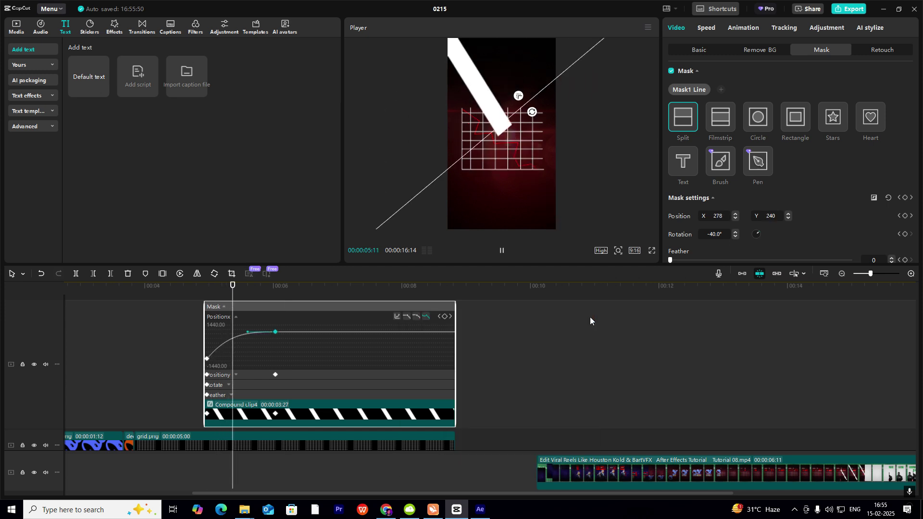
- Apply the same ease-out curve to the mask's Position Y end keyframe, hide the graphs and play the stripe reveal
{"action": "left_click", "coordinate": [243, 370]}
{"action": "left_click", "coordinate": [277, 370]}
{"action": "left_click", "coordinate": [396, 327]}
{"action": "left_click", "coordinate": [460, 406]}
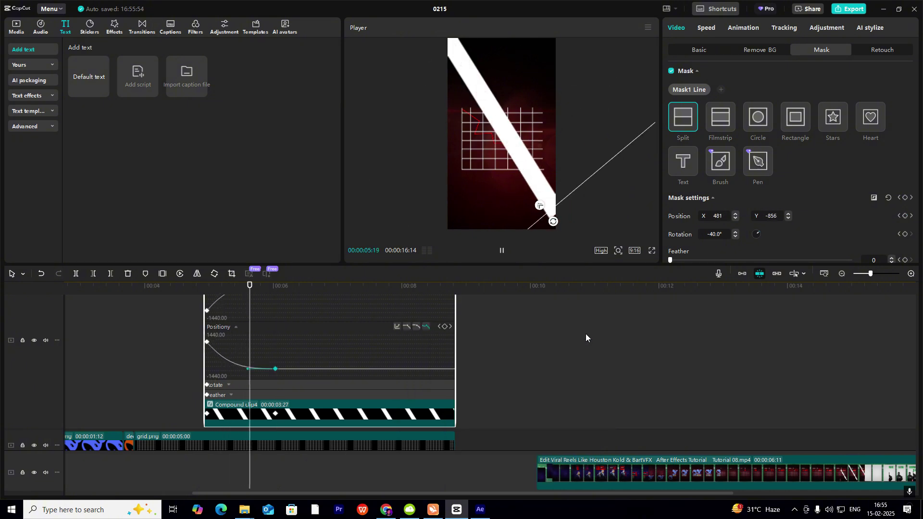
{"action": "key", "text": "space"}
{"action": "double_click", "coordinate": [261, 385]}
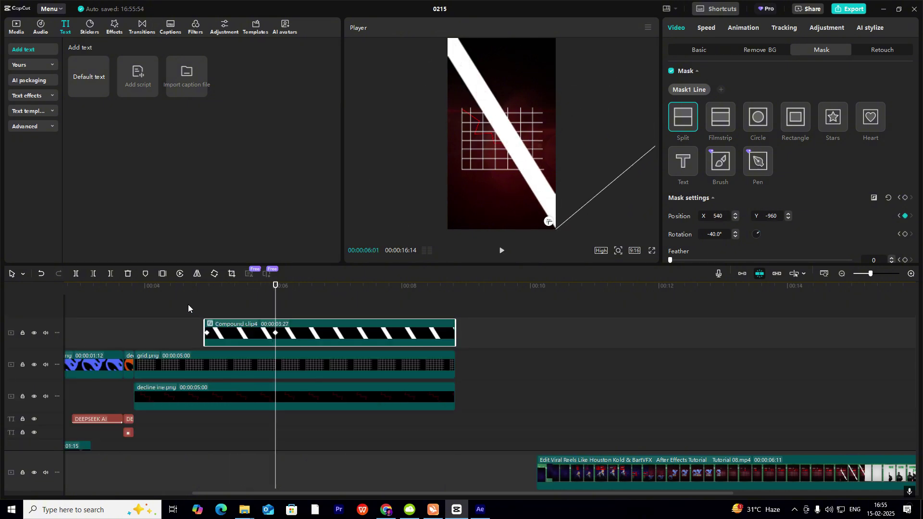
{"action": "left_click", "coordinate": [176, 303]}
{"action": "key", "text": "space"}
{"action": "key", "text": "space"}
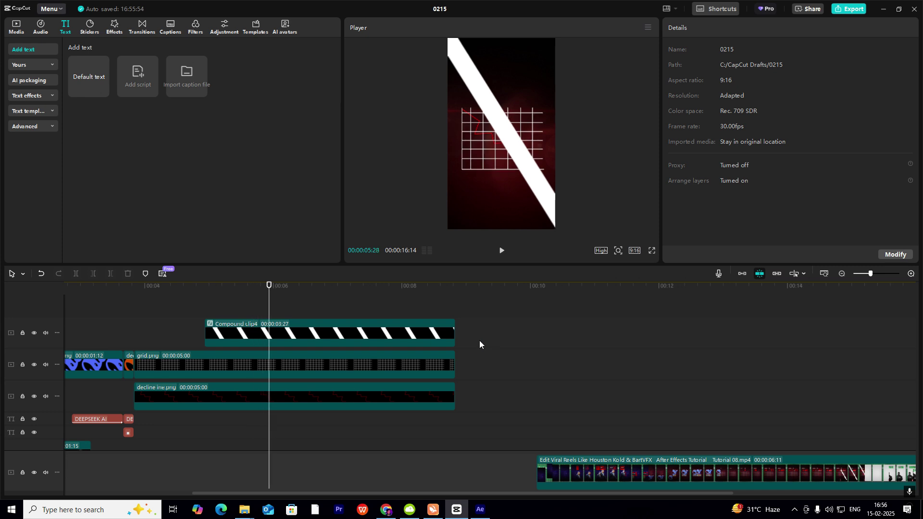
- Duplicate the stripe clip onto the track above and undo the outer compound clip on the copy
{"action": "left_click", "coordinate": [325, 339]}
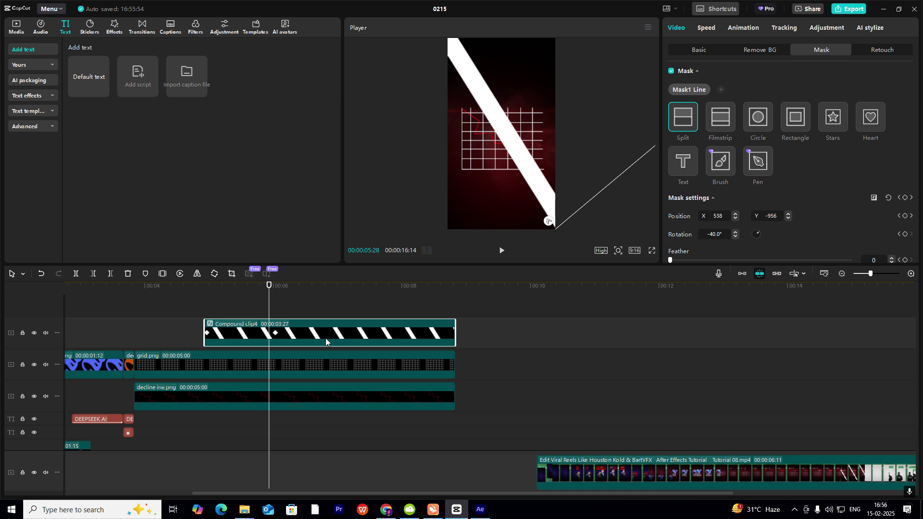
{"action": "left_click_drag", "start_coordinate": [325, 338], "coordinate": [324, 320]}
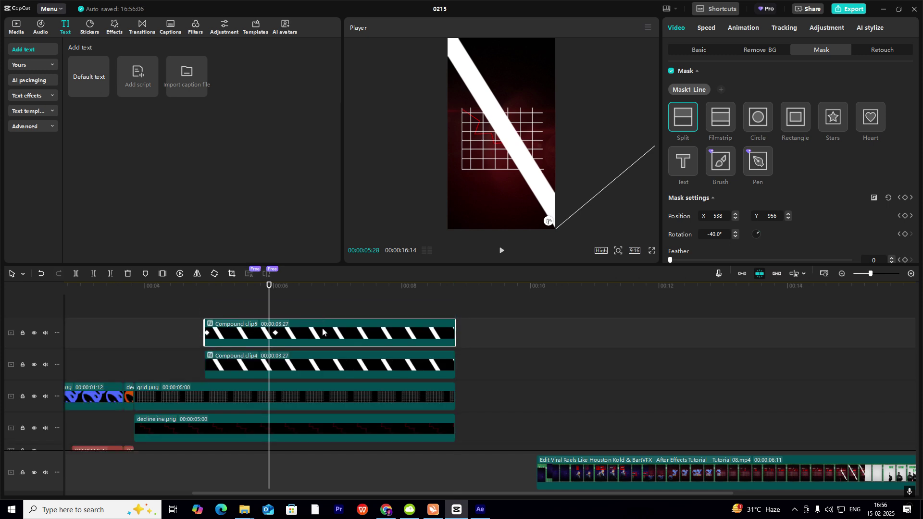
{"action": "right_click", "coordinate": [323, 331]}
{"action": "left_click", "coordinate": [375, 286]}
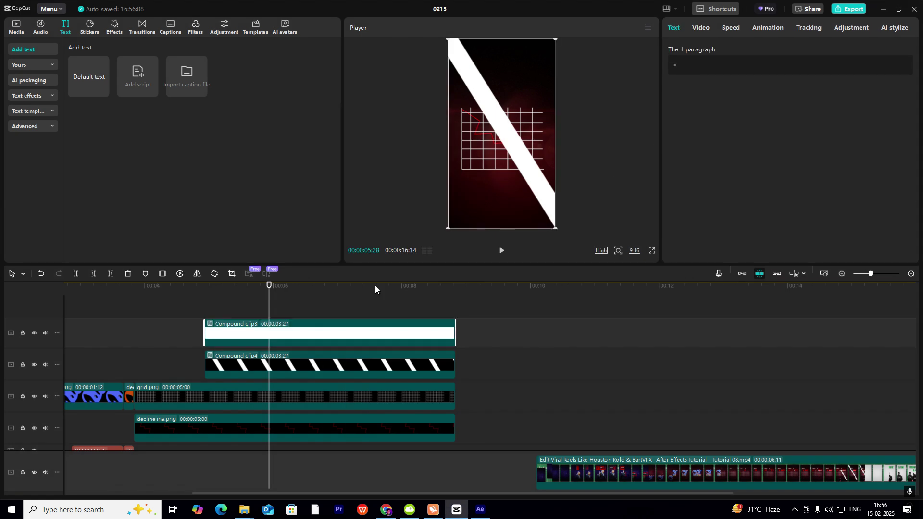
- Trim the start of the copied stripe clip to 00:00:06:01, matching the end of the stripe reveal
{"action": "left_click", "coordinate": [697, 28]}
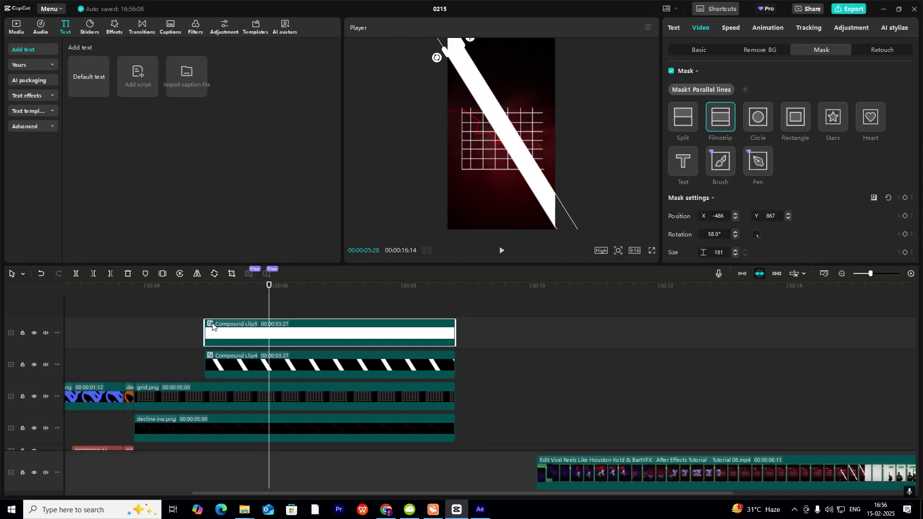
{"action": "left_click_drag", "start_coordinate": [205, 331], "coordinate": [269, 332]}
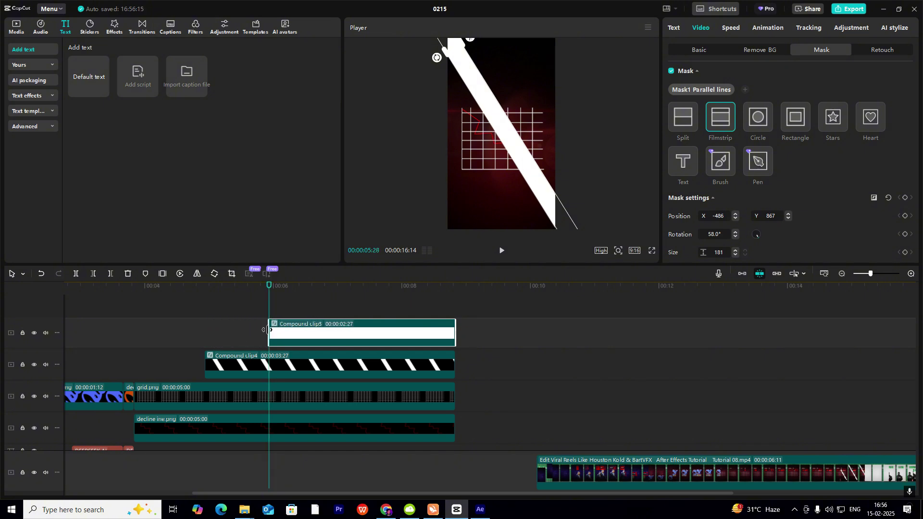
{"action": "left_click", "coordinate": [276, 372]}
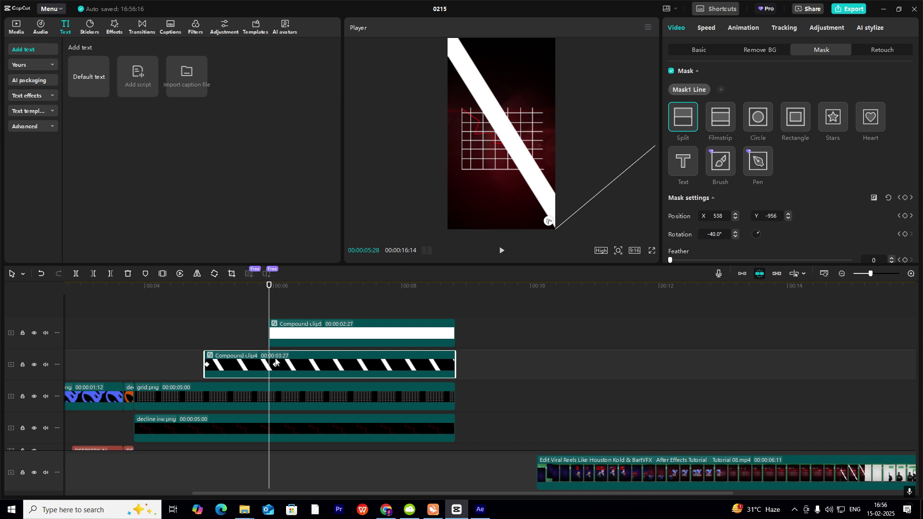
{"action": "left_click_drag", "start_coordinate": [269, 336], "coordinate": [275, 338]}
{"action": "left_click", "coordinate": [290, 337]}
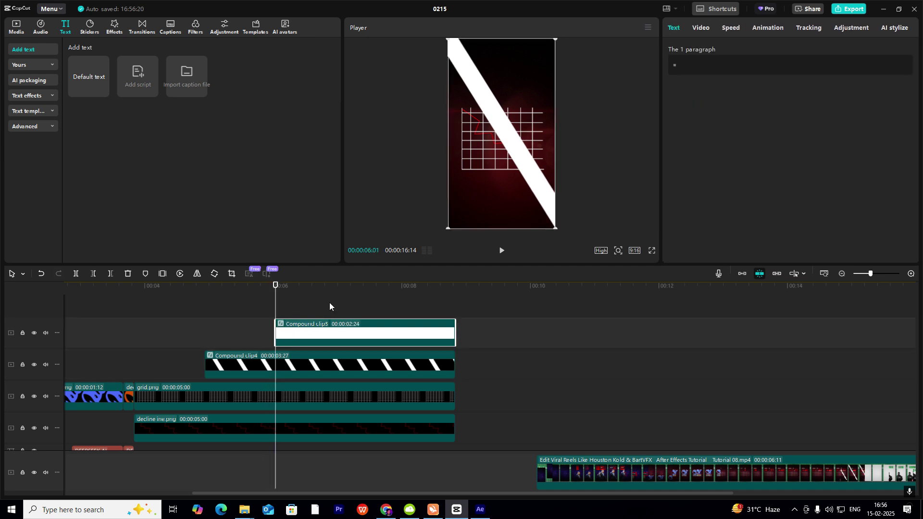
- Keyframe the copy's Filmstrip mask at its start and widen it to size 2669 at 00:00:07:18 to fill the frame white
{"action": "left_click", "coordinate": [701, 29]}
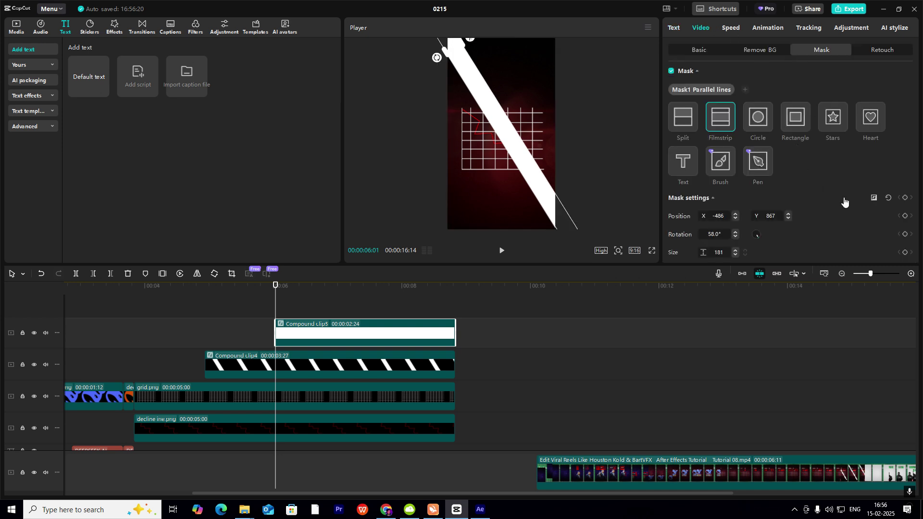
{"action": "left_click", "coordinate": [905, 197]}
{"action": "left_click_drag", "start_coordinate": [276, 288], "coordinate": [376, 288]}
{"action": "left_click_drag", "start_coordinate": [447, 59], "coordinate": [357, 149]}
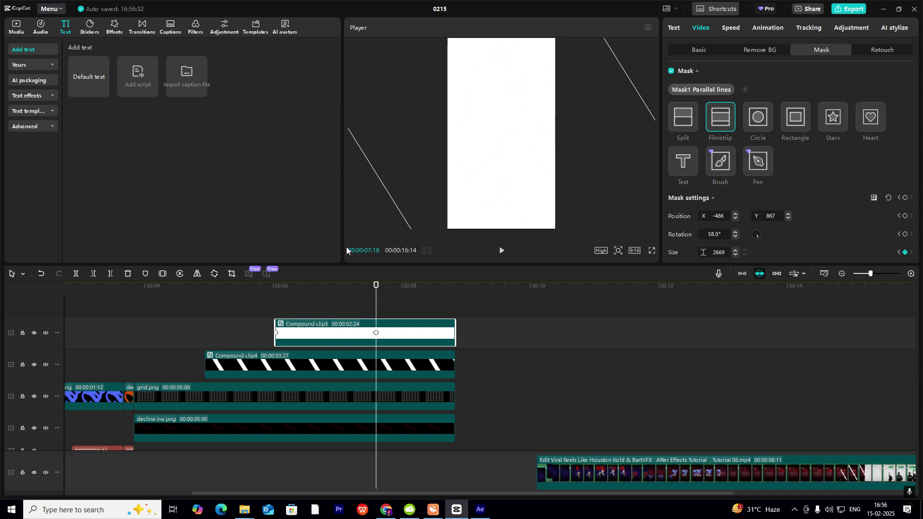
- Apply an ease-out curve to the Filmstrip mask's Size Y end keyframe in the keyframe graph and close the graph
{"action": "left_click_drag", "start_coordinate": [330, 297], "coordinate": [325, 337]}
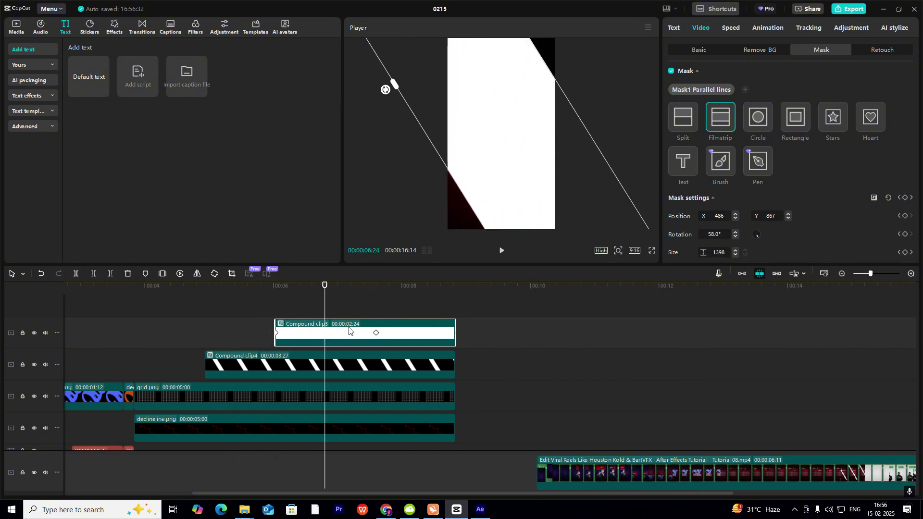
{"action": "key", "text": "alt+k"}
{"action": "left_click", "coordinate": [333, 351]}
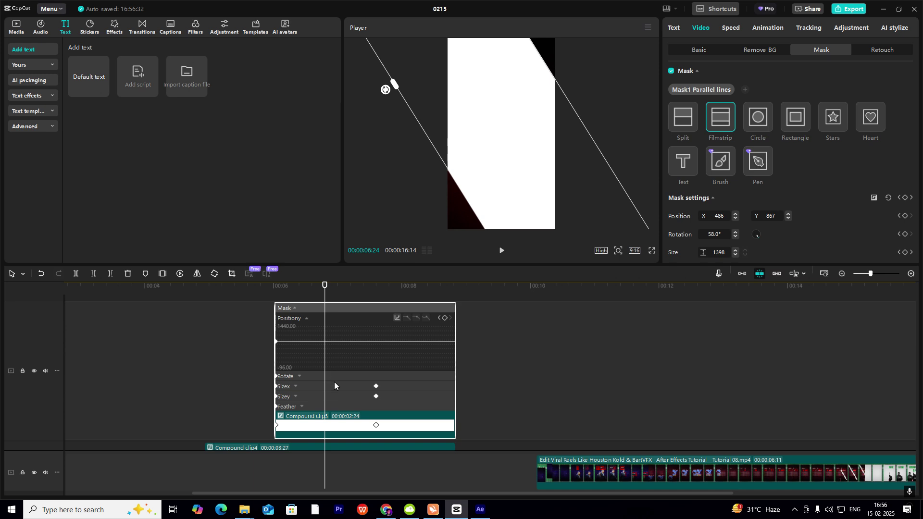
{"action": "left_click", "coordinate": [321, 396]}
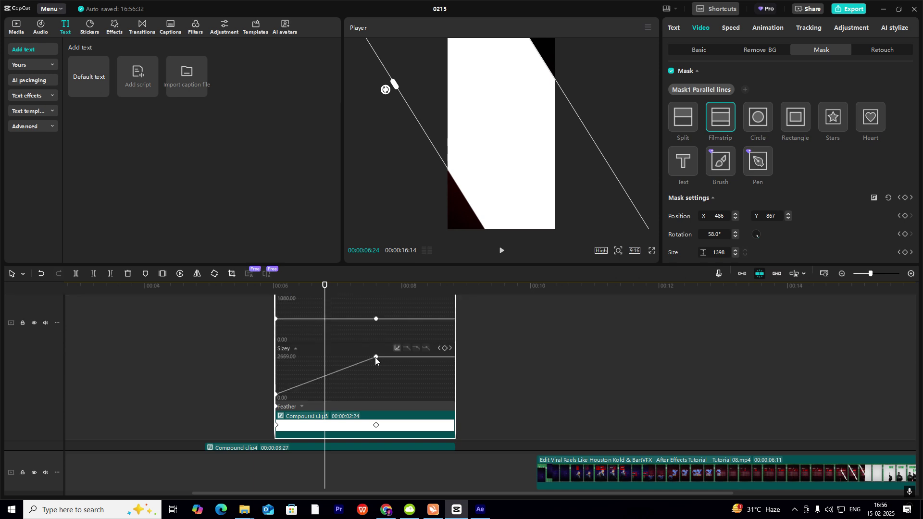
{"action": "left_click", "coordinate": [397, 348]}
{"action": "left_click", "coordinate": [457, 423]}
{"action": "left_click", "coordinate": [586, 344]}
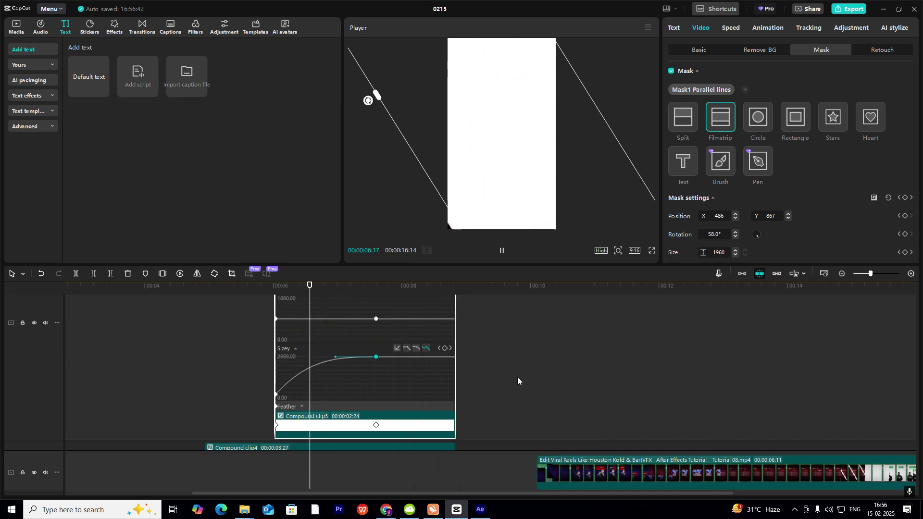
{"action": "scroll", "coordinate": [377, 392], "scroll_direction": "up", "scroll_amount": 2}
{"action": "scroll", "coordinate": [371, 391], "scroll_direction": "up", "scroll_amount": 1}
{"action": "key", "text": "alt+k"}
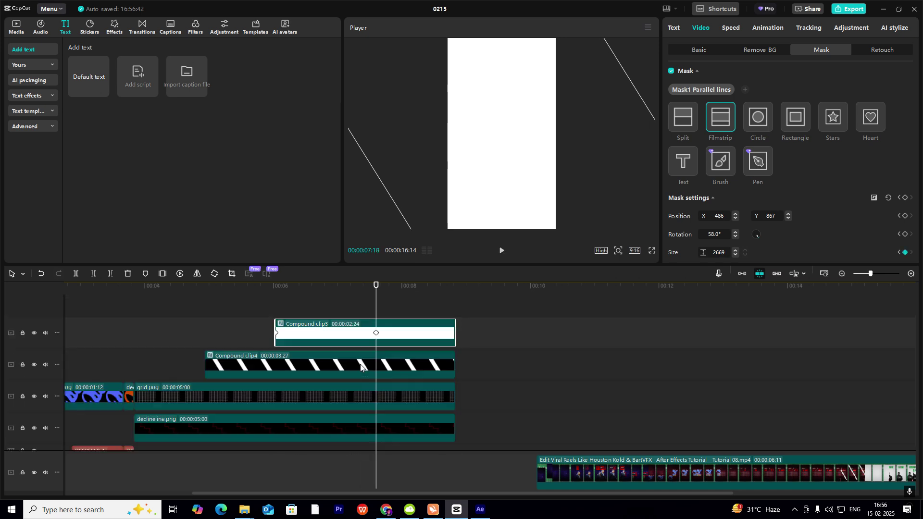
- Move the mask's end keyframe to about one second into the white clip and play the faster white fill
{"action": "left_click", "coordinate": [262, 306]}
{"action": "key", "text": "space"}
{"action": "key", "text": "space"}
{"action": "left_click", "coordinate": [327, 334]}
{"action": "left_click_drag", "start_coordinate": [375, 334], "coordinate": [355, 336]}
{"action": "left_click", "coordinate": [274, 315]}
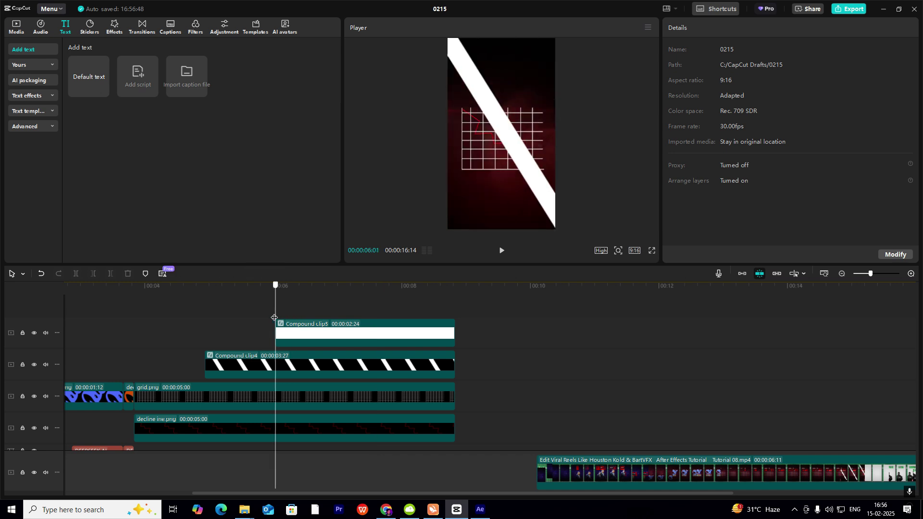
{"action": "key", "text": "space"}
{"action": "left_click", "coordinate": [204, 314]}
{"action": "key", "text": "space"}
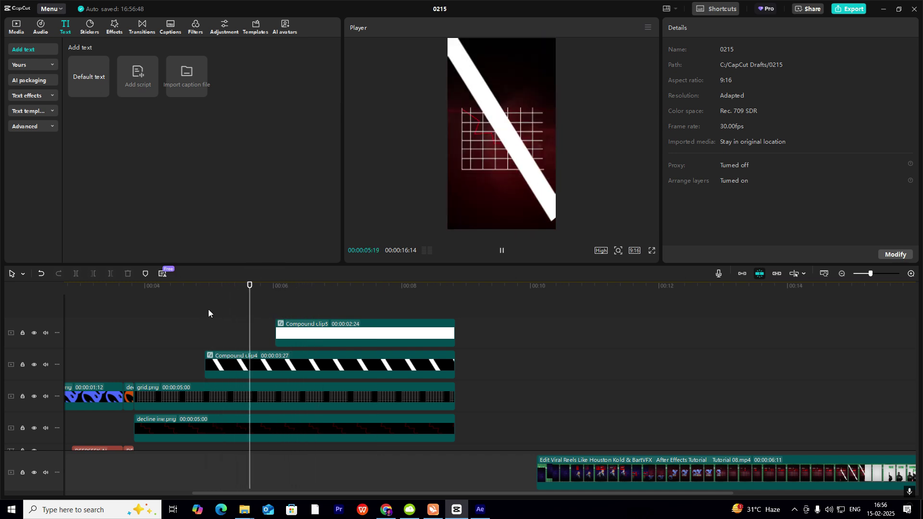
{"action": "key", "text": "space"}
- Shift the white fill clip slightly earlier to start at about 00:00:05:28 and preview the transition from the stripe
{"action": "left_click", "coordinate": [287, 342]}
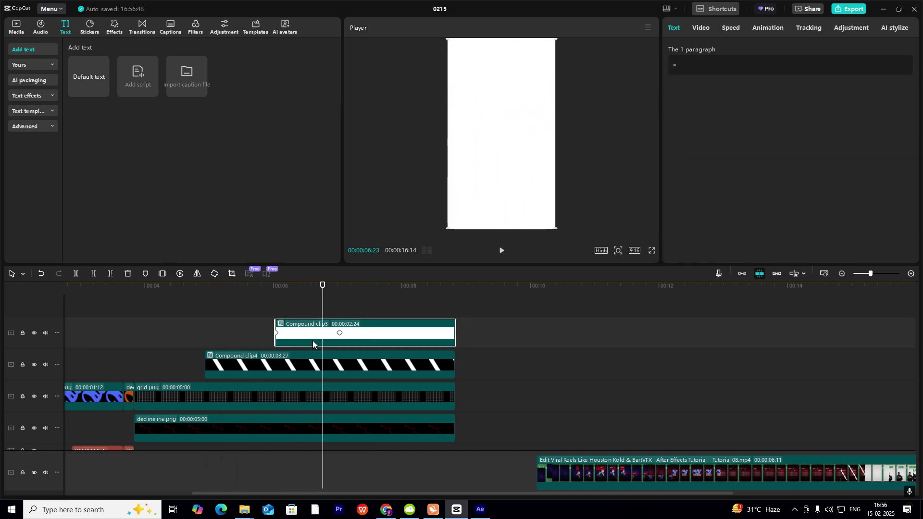
{"action": "left_click_drag", "start_coordinate": [313, 341], "coordinate": [306, 342]}
{"action": "left_click", "coordinate": [242, 322]}
{"action": "key", "text": "space"}
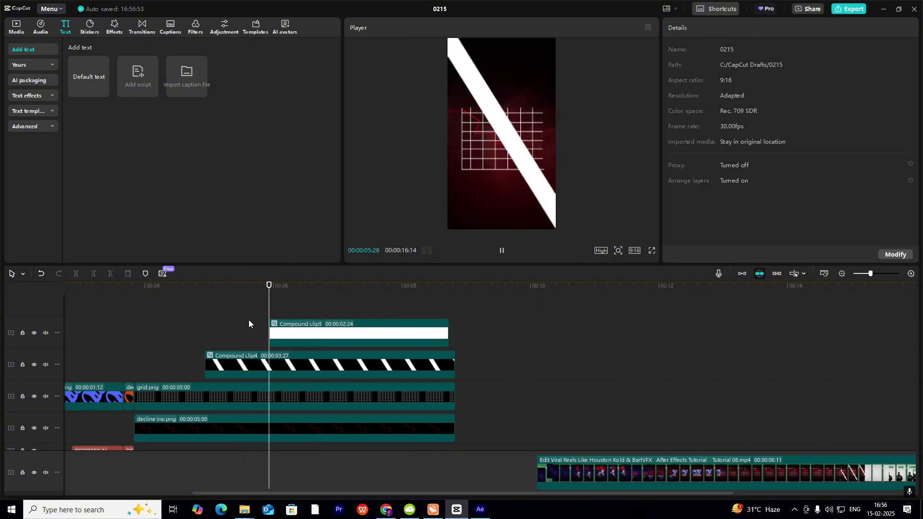
{"action": "left_click", "coordinate": [217, 321]}
{"action": "key", "text": "space"}
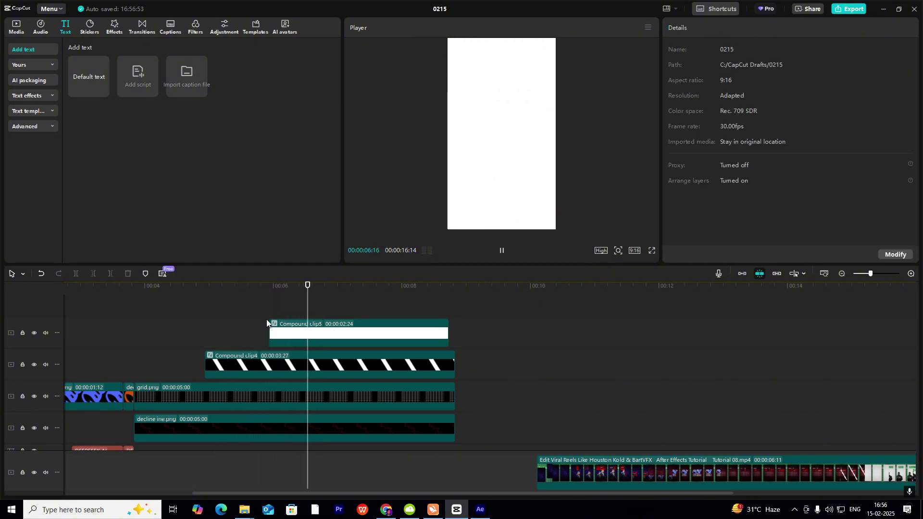
{"action": "key", "text": "space"}
- Check the "GAINING POPULARITY" scene in the reference clip and add 2 character.png on a new track above the white fill
{"action": "left_click", "coordinate": [359, 339]}
{"action": "left_click_drag", "start_coordinate": [319, 315], "coordinate": [352, 312]}
{"action": "left_click", "coordinate": [842, 273]}
{"action": "left_click", "coordinate": [295, 387]}
{"action": "left_click_drag", "start_coordinate": [295, 387], "coordinate": [346, 427]}
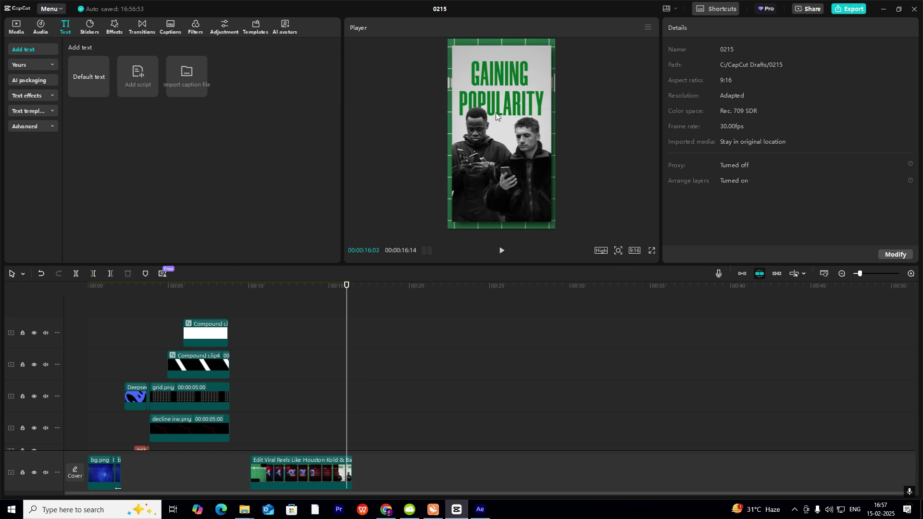
{"action": "left_click", "coordinate": [16, 28]}
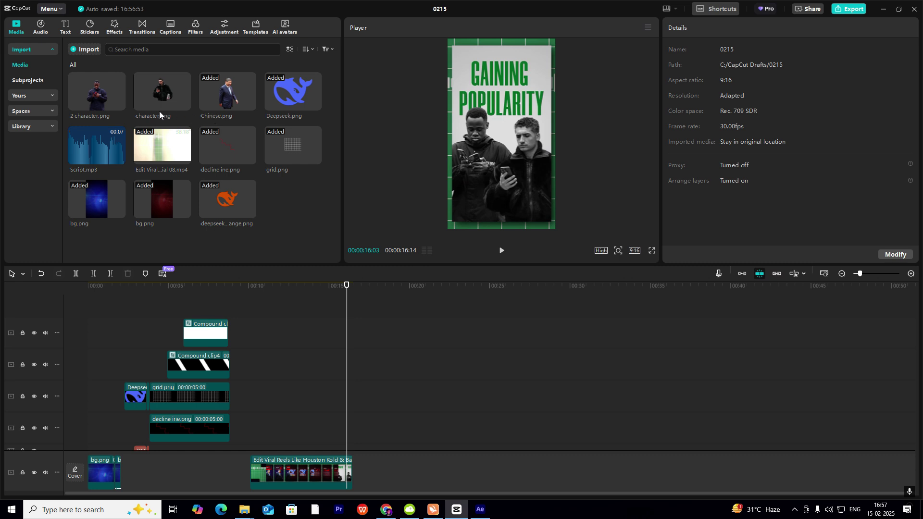
{"action": "left_click_drag", "start_coordinate": [114, 95], "coordinate": [204, 304]}
{"action": "left_click", "coordinate": [204, 305]}
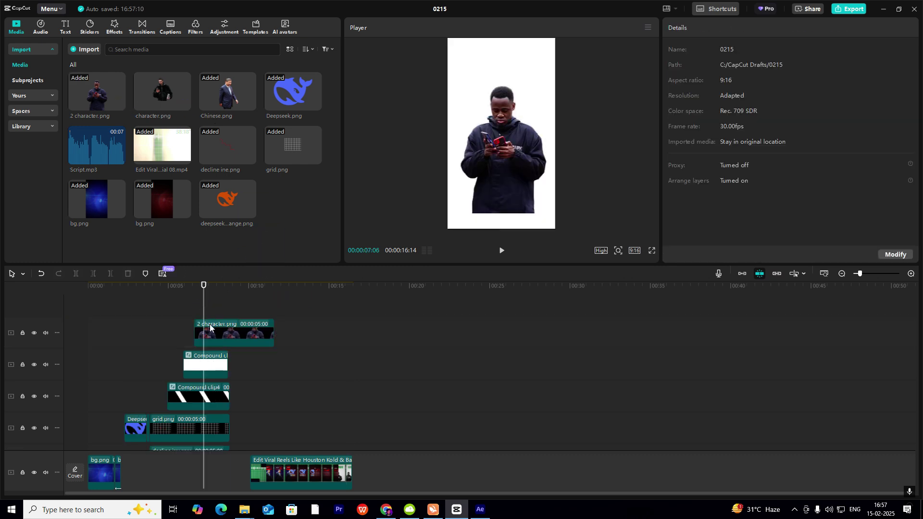
- Set the character image's saturation to -46 and enlarge it so the figure fills the frame's width
{"action": "left_click", "coordinate": [209, 327]}
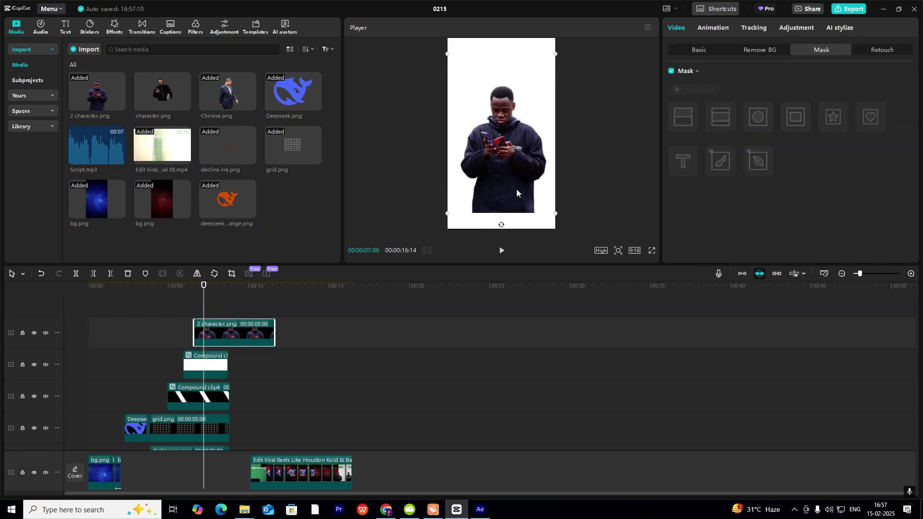
{"action": "left_click", "coordinate": [710, 49]}
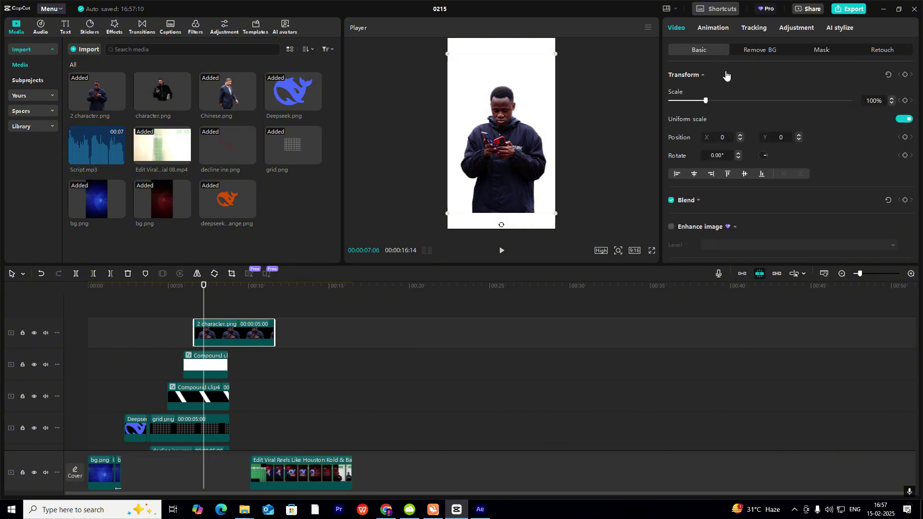
{"action": "left_click", "coordinate": [784, 27]}
{"action": "scroll", "coordinate": [760, 208], "scroll_direction": "down", "scroll_amount": 5}
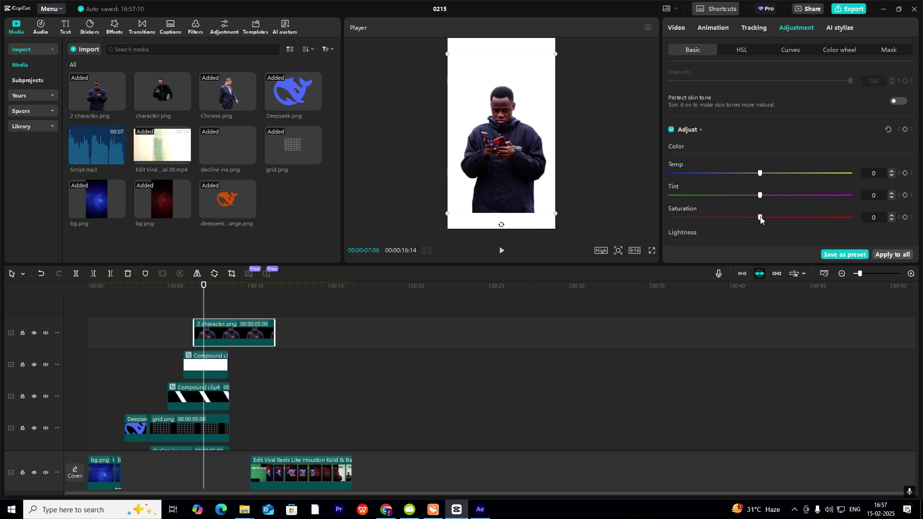
{"action": "left_click_drag", "start_coordinate": [760, 218], "coordinate": [330, 251]}
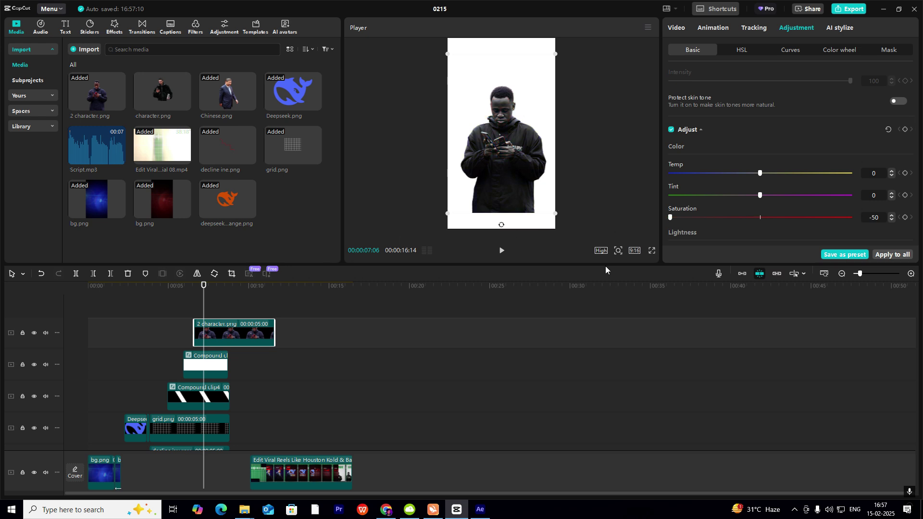
{"action": "left_click_drag", "start_coordinate": [636, 271], "coordinate": [691, 264]}
{"action": "left_click_drag", "start_coordinate": [555, 215], "coordinate": [602, 257]}
{"action": "left_click_drag", "start_coordinate": [683, 220], "coordinate": [676, 218]}
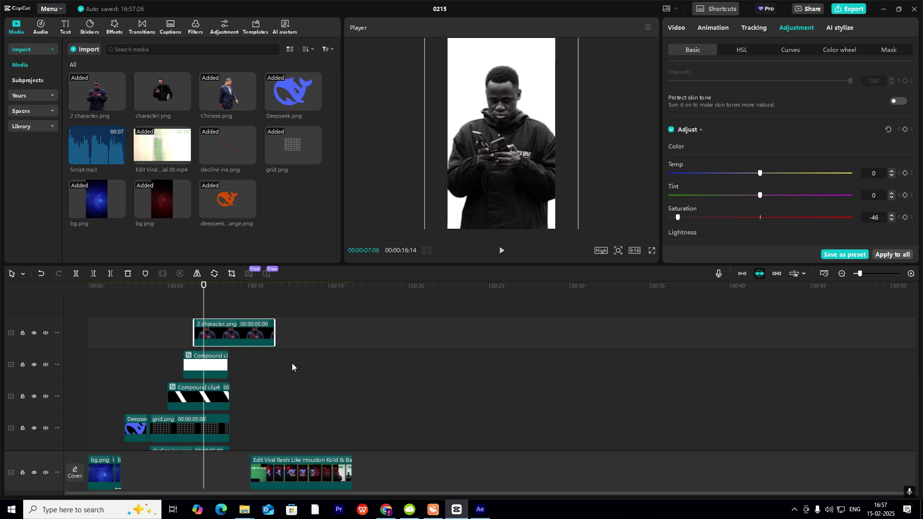
{"action": "scroll", "coordinate": [303, 339], "scroll_direction": "down", "scroll_amount": 3}
{"action": "left_click", "coordinate": [852, 274]}
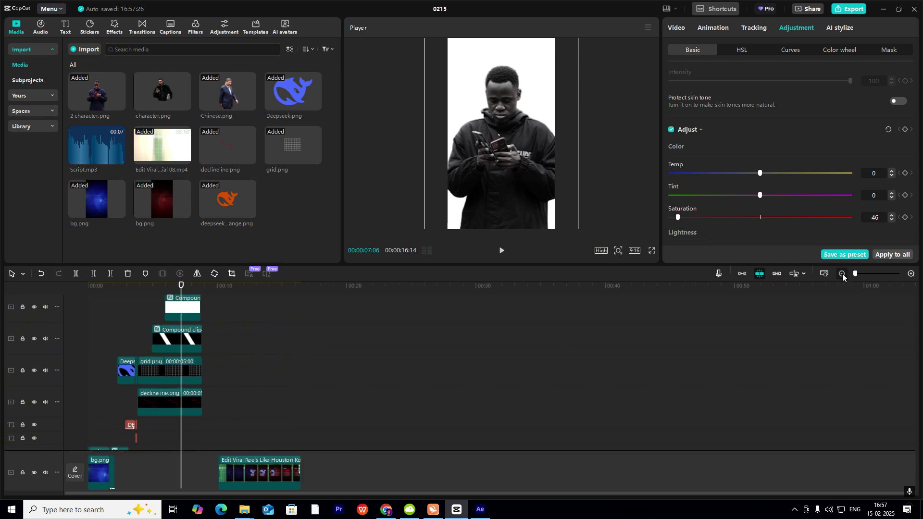
{"action": "scroll", "coordinate": [212, 381], "scroll_direction": "up", "scroll_amount": 1}
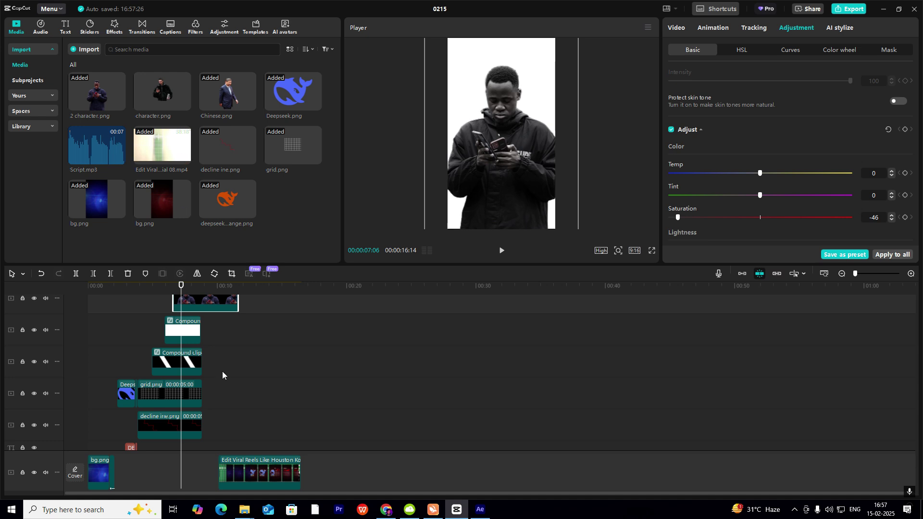
{"action": "scroll", "coordinate": [165, 408], "scroll_direction": "down", "scroll_amount": 4}
{"action": "scroll", "coordinate": [168, 407], "scroll_direction": "down", "scroll_amount": 1}
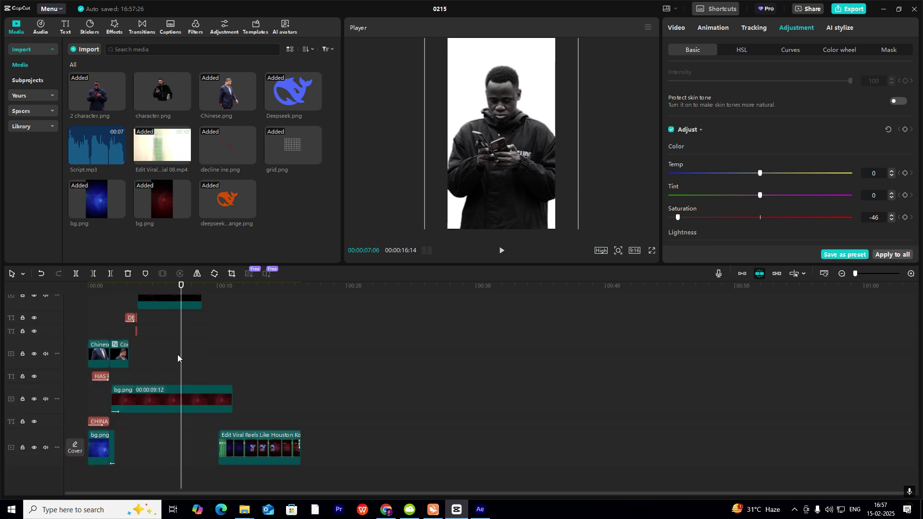